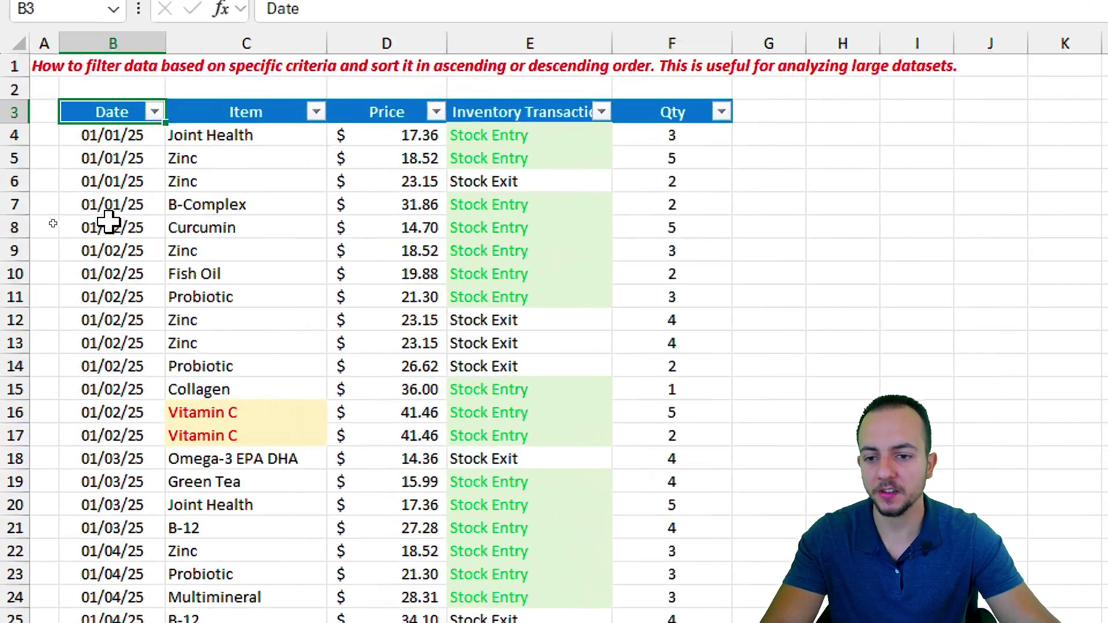
left_click_drag(389, 210, 387, 419)
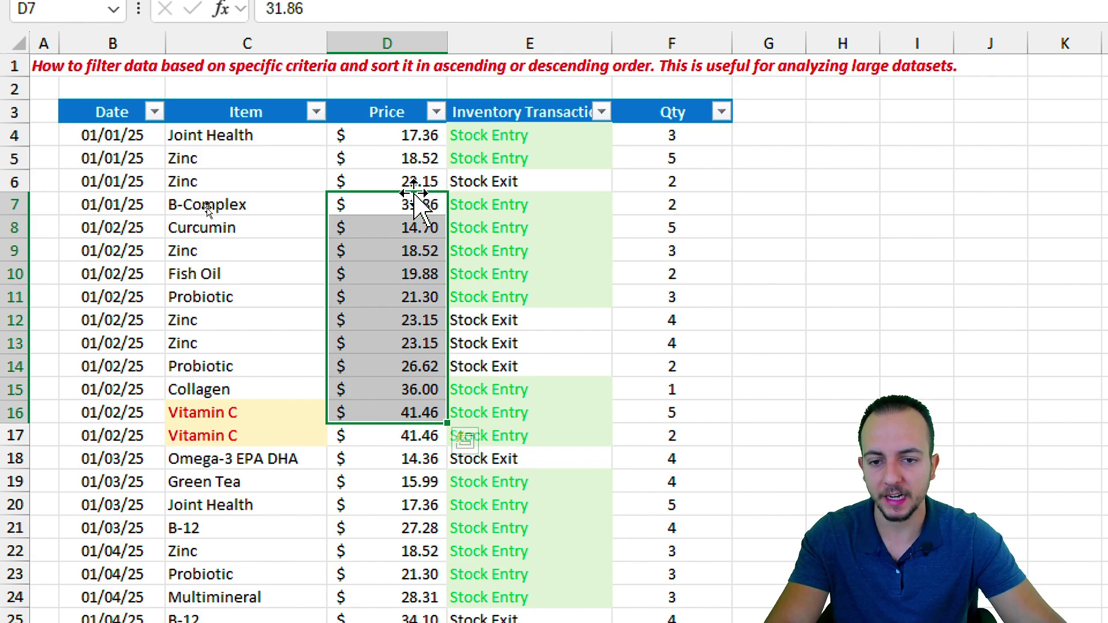
left_click_drag(416, 203, 447, 439)
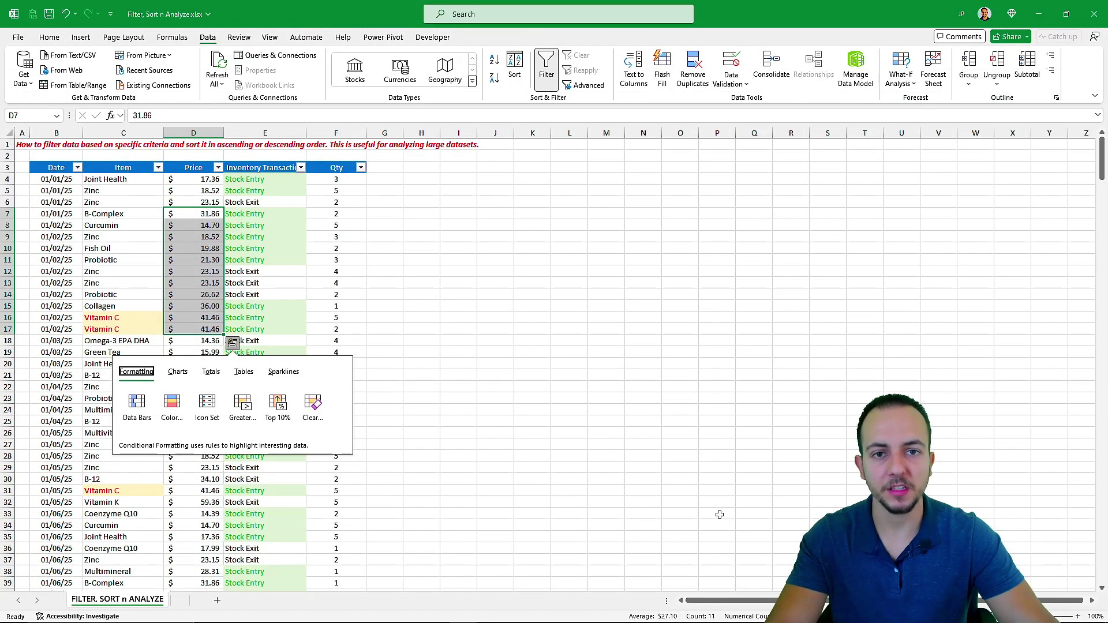
key("Escape")
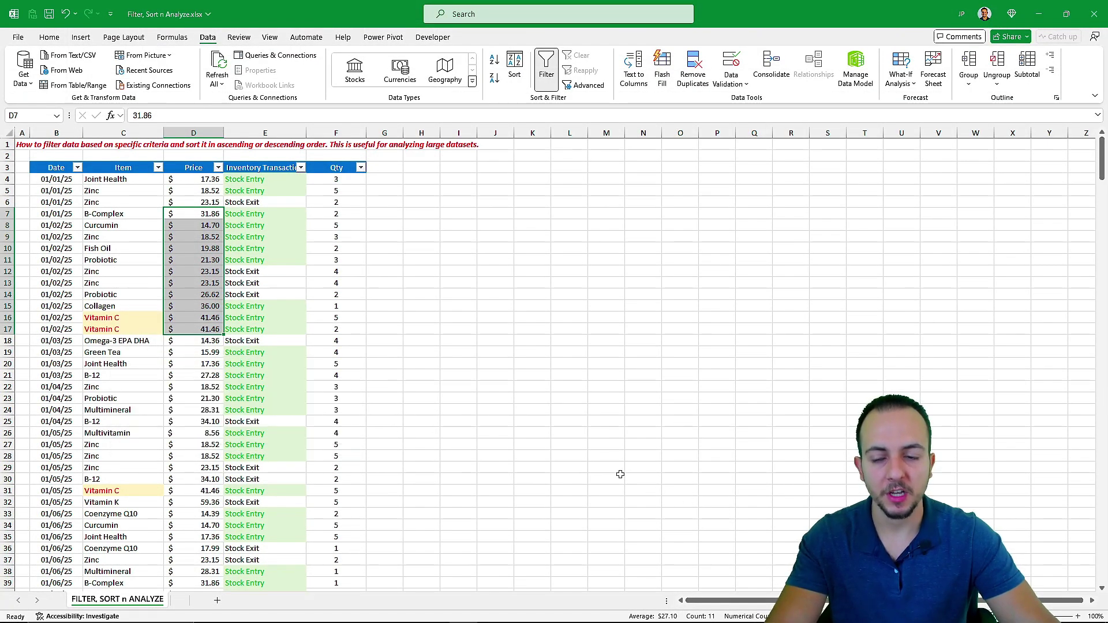
left_click(56, 168)
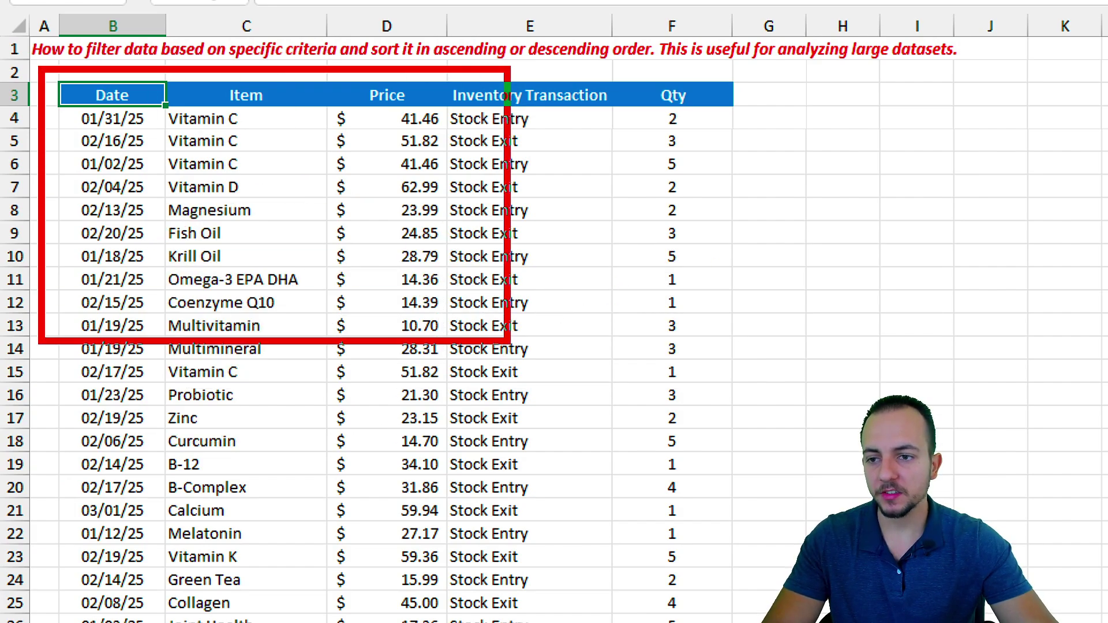
Turn on header filters for the inventory table that starts in row 3.
scroll(267, 292, "down", 9)
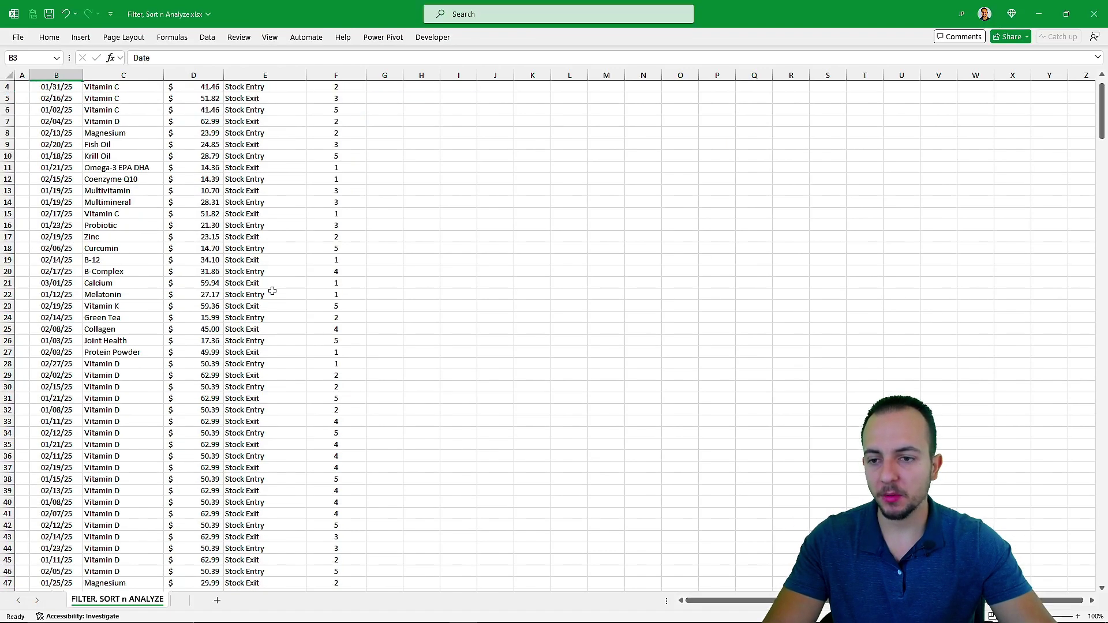
scroll(212, 292, "up", 9)
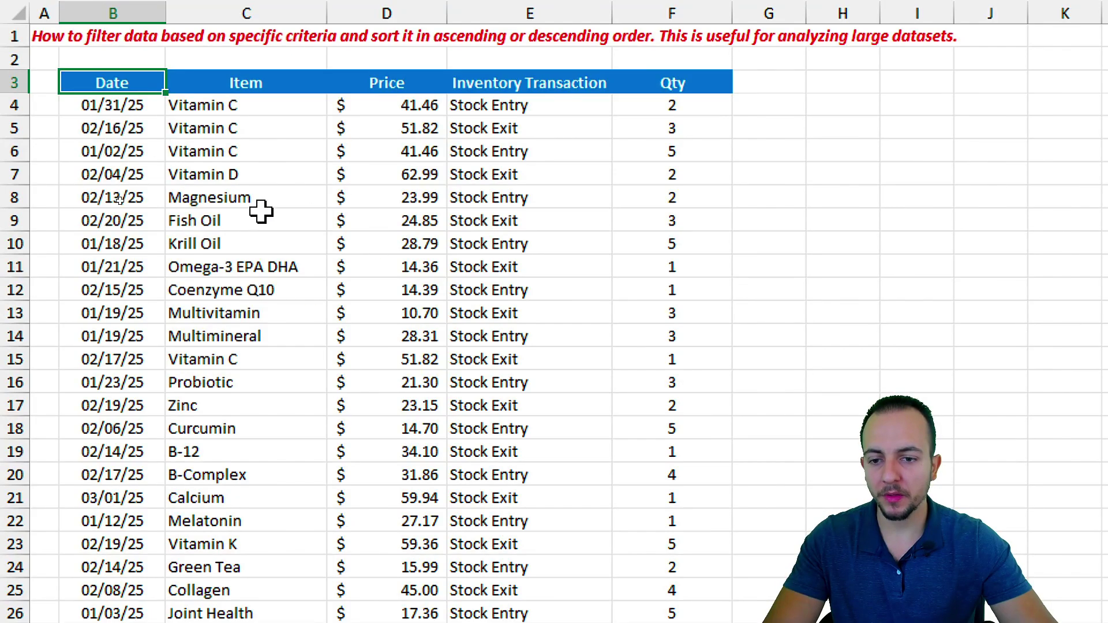
left_click(243, 289)
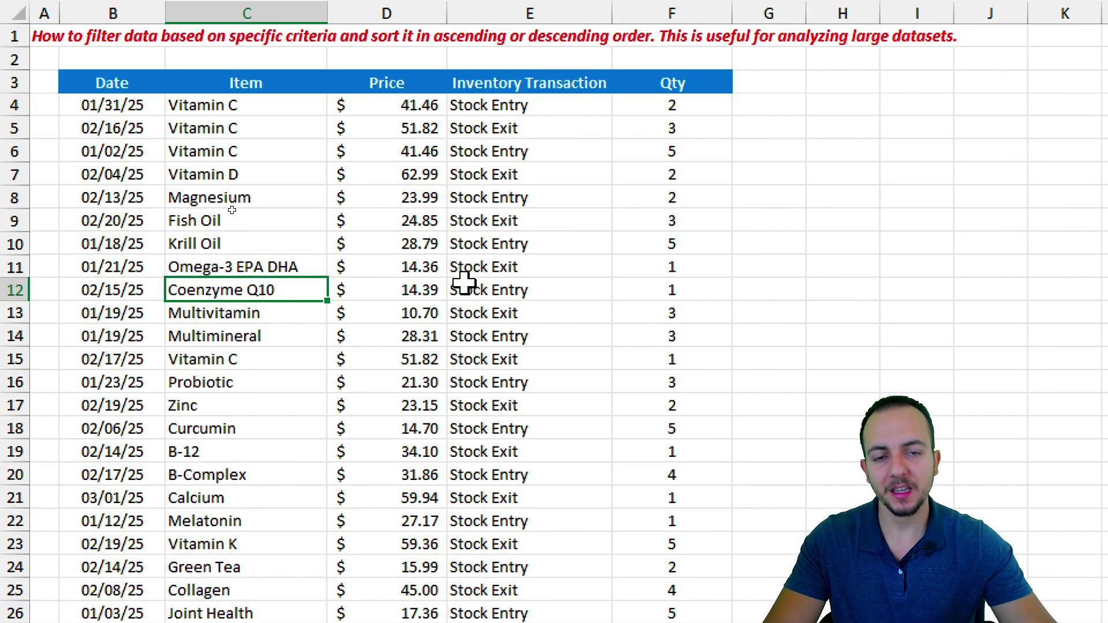
key("ctrl+shift+l")
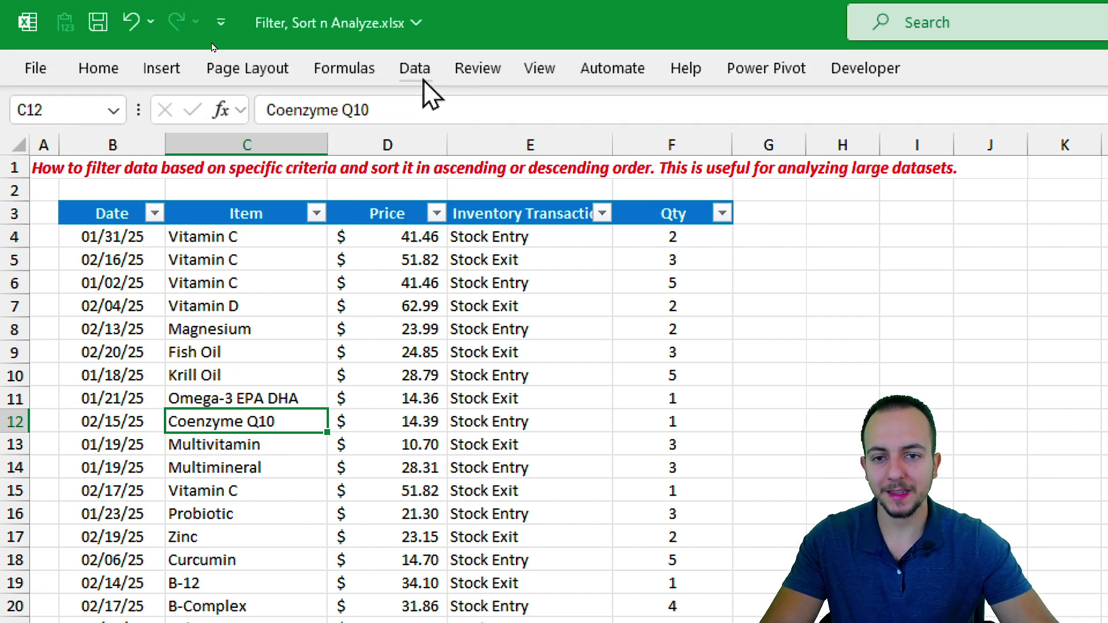
left_click(416, 69)
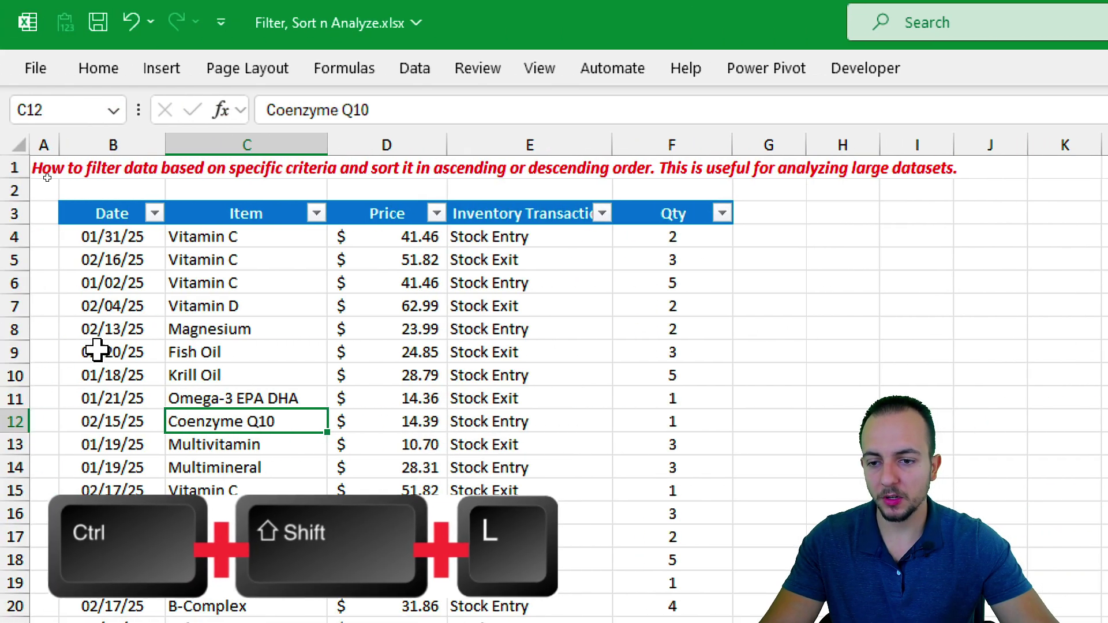
Toggle the inventory table's header filters off and back on twice.
key("ctrl+shift+l")
key("ctrl+shift+l")
key("ctrl+shift+l")
key("ctrl+shift+l")
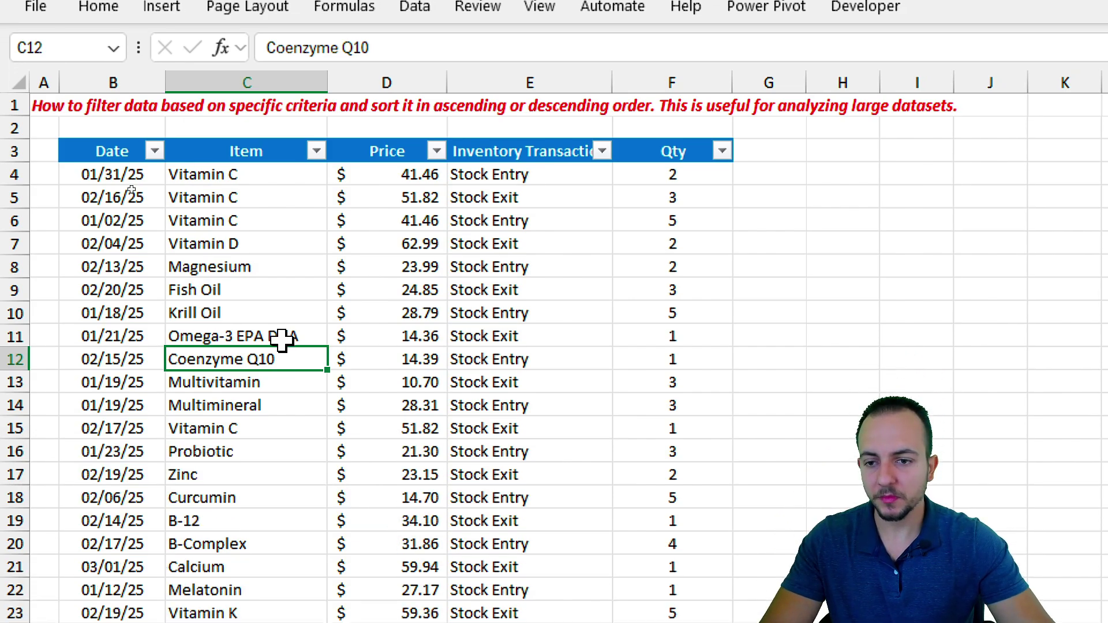
left_click(95, 152)
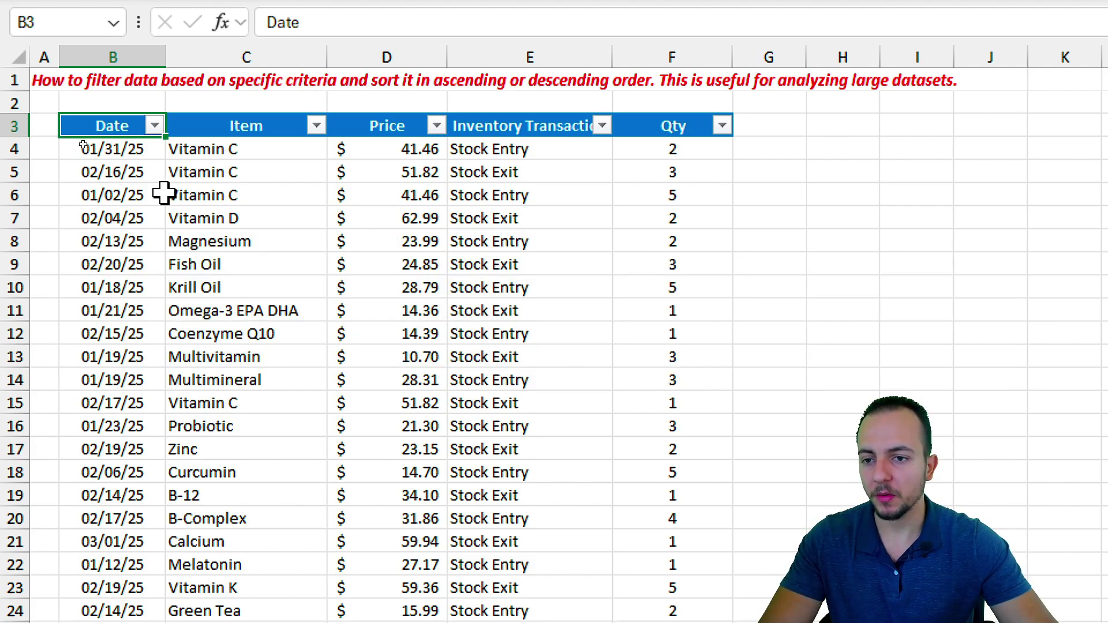
mouse_move(164, 105)
left_mouse_down()
mouse_move(142, 156)
mouse_move(110, 95)
left_mouse_up()
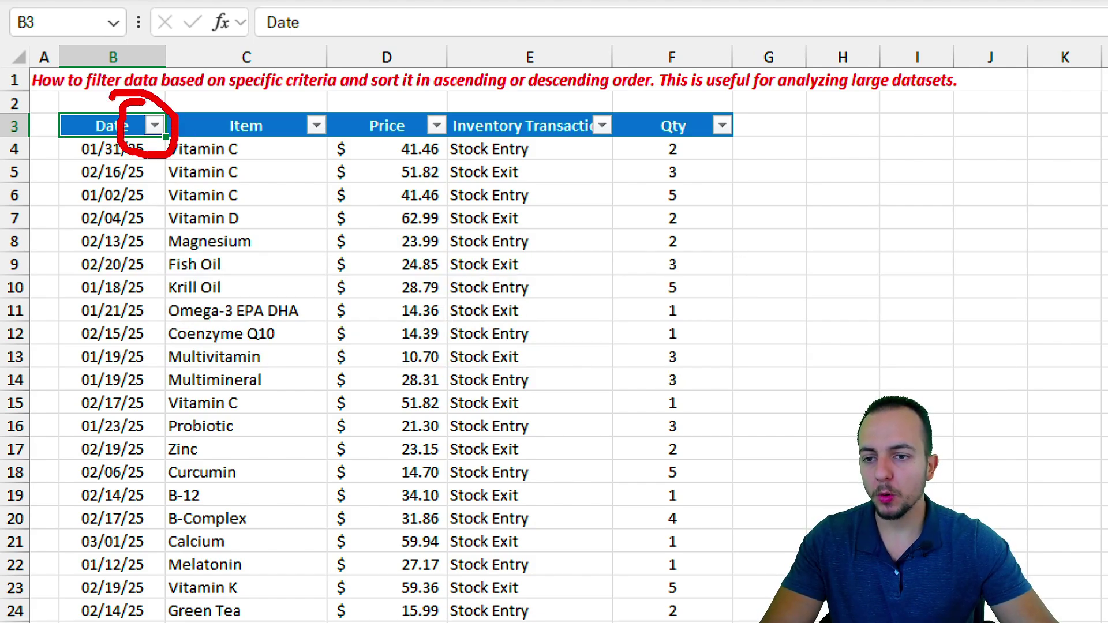
mouse_move(303, 100)
left_mouse_down()
mouse_move(278, 110)
mouse_move(291, 99)
left_mouse_up()
mouse_move(411, 118)
left_mouse_down()
mouse_move(470, 161)
mouse_move(488, 109)
left_mouse_up()
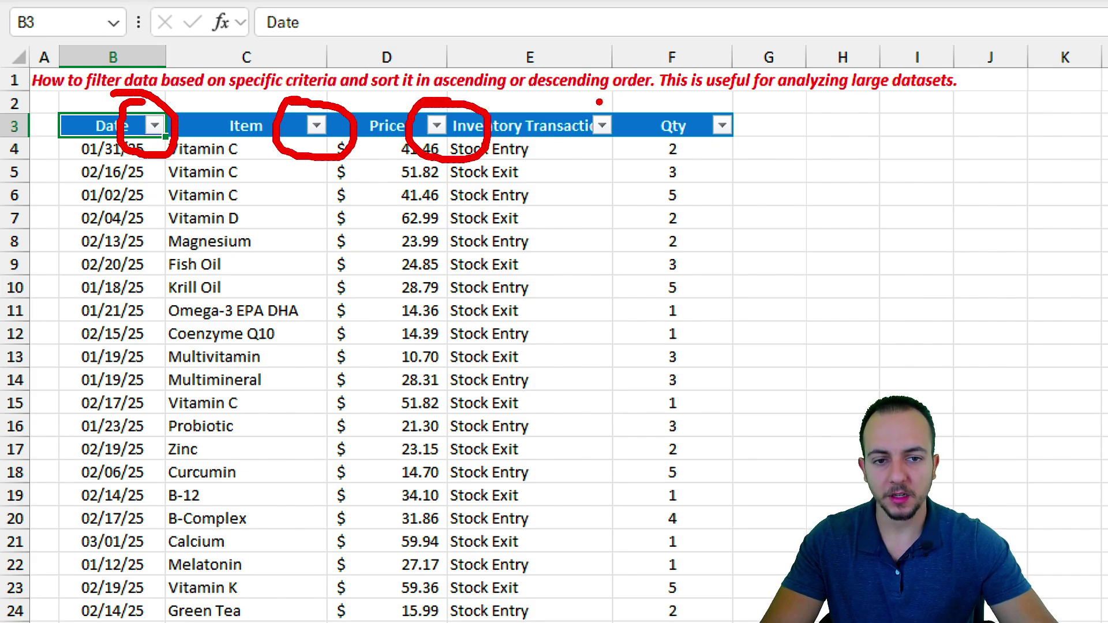
left_click_drag(599, 101, 557, 121)
mouse_move(719, 93)
left_mouse_down()
mouse_move(772, 99)
mouse_move(678, 98)
left_mouse_up()
left_click_drag(111, 221, 196, 309)
left_click_drag(267, 234, 337, 318)
left_click_drag(376, 211, 457, 311)
left_click_drag(519, 237, 591, 309)
left_click_drag(679, 224, 796, 326)
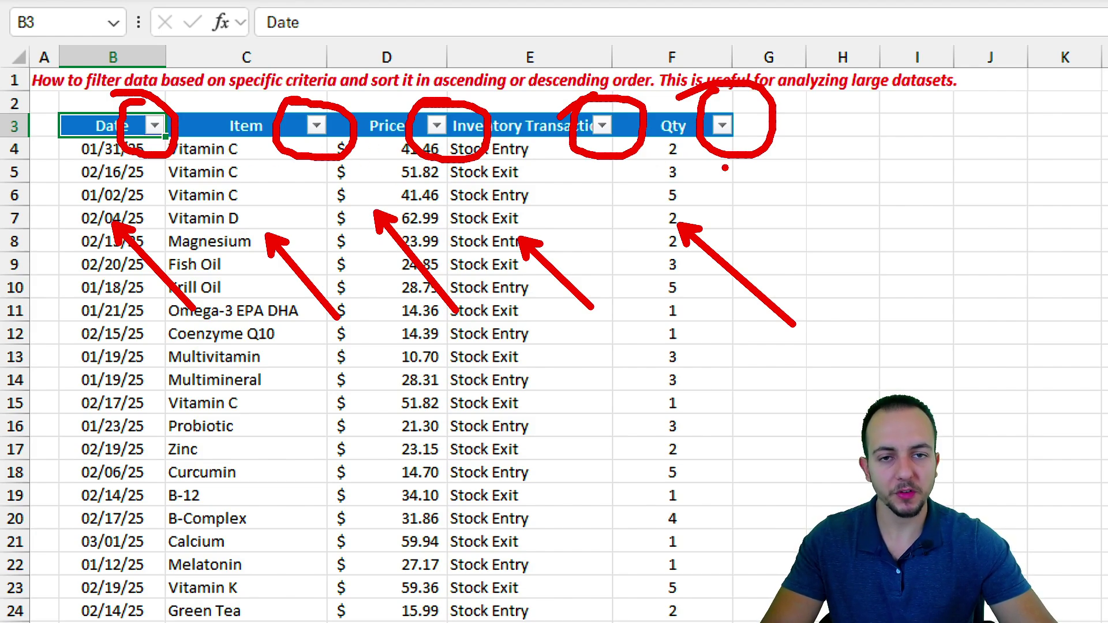
key("Escape")
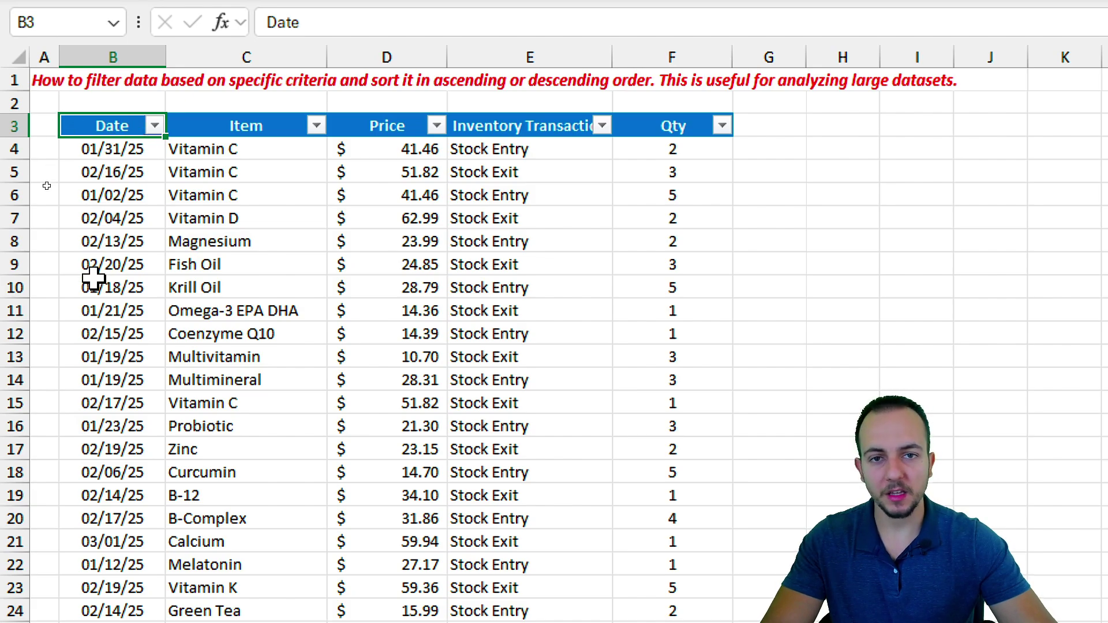
Filter the Date column so that only the February 2025 records are shown.
left_click(154, 127)
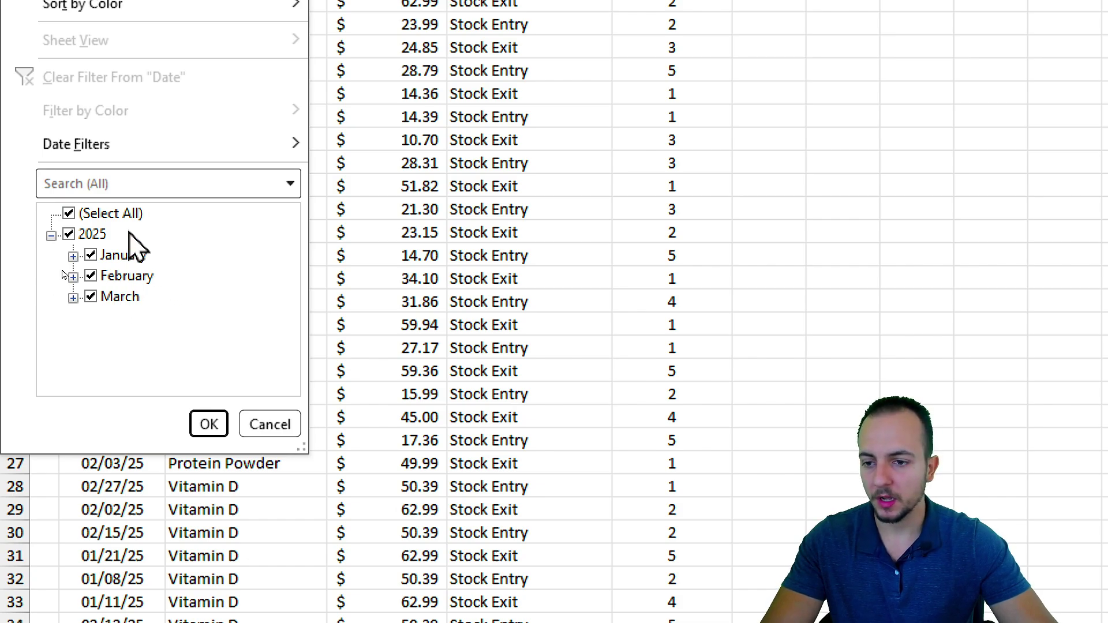
left_click(69, 234)
double_click(69, 234)
left_click(69, 234)
left_click(69, 233)
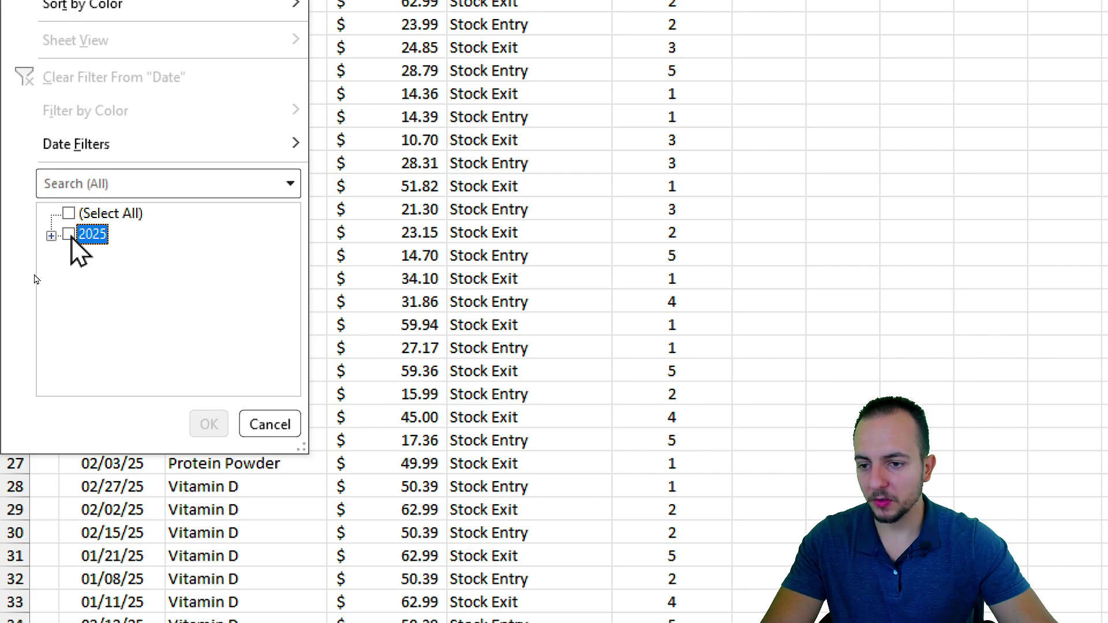
left_click(51, 236)
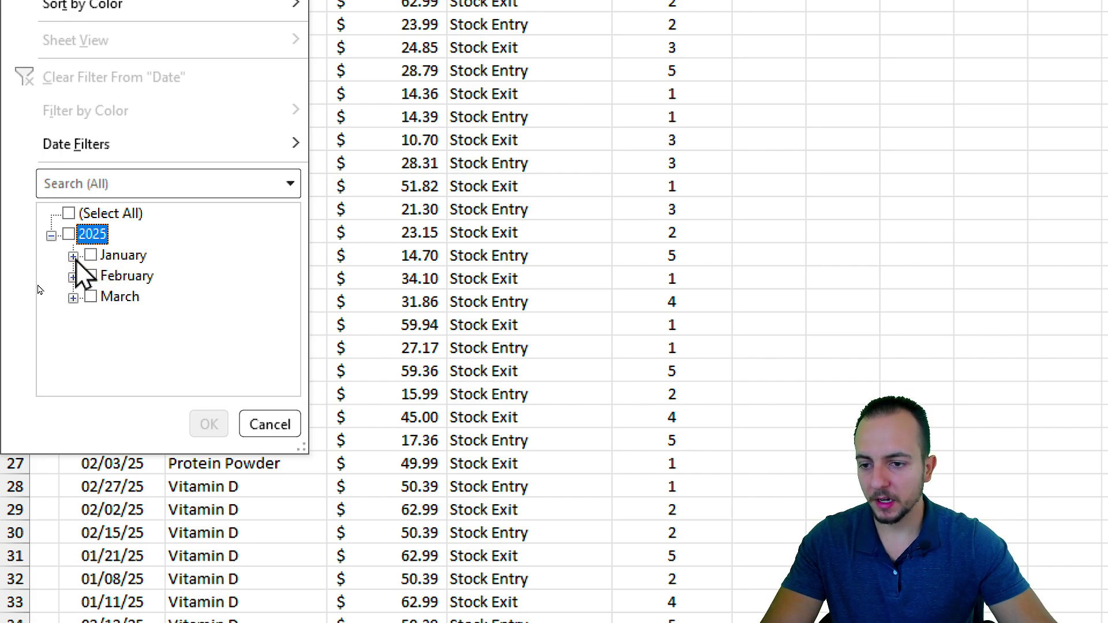
left_click(73, 256)
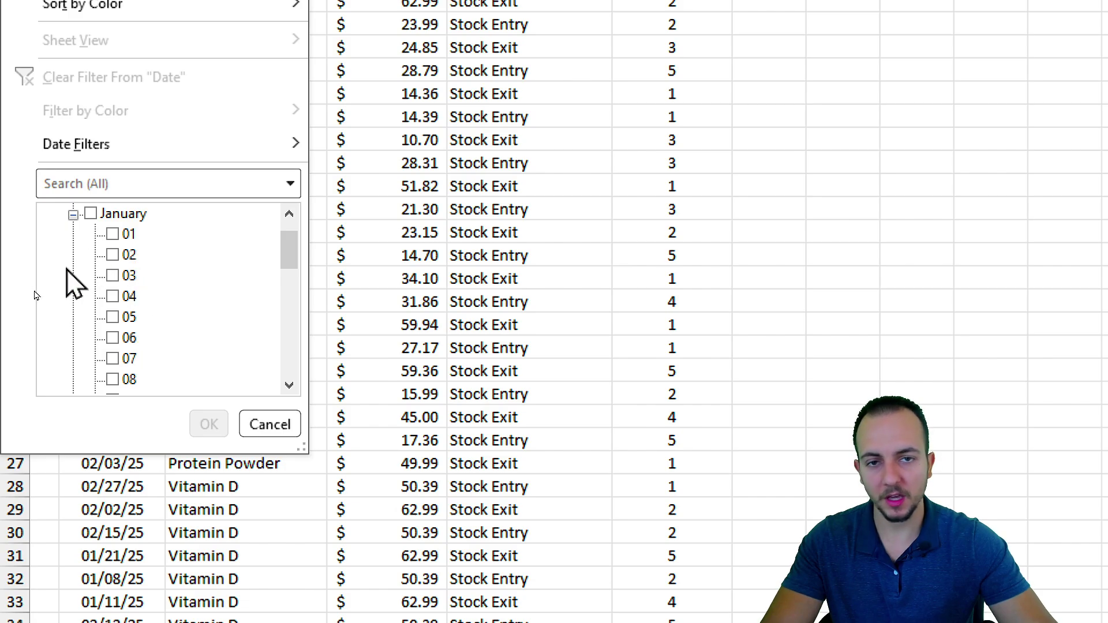
scroll(67, 269, "up", 1)
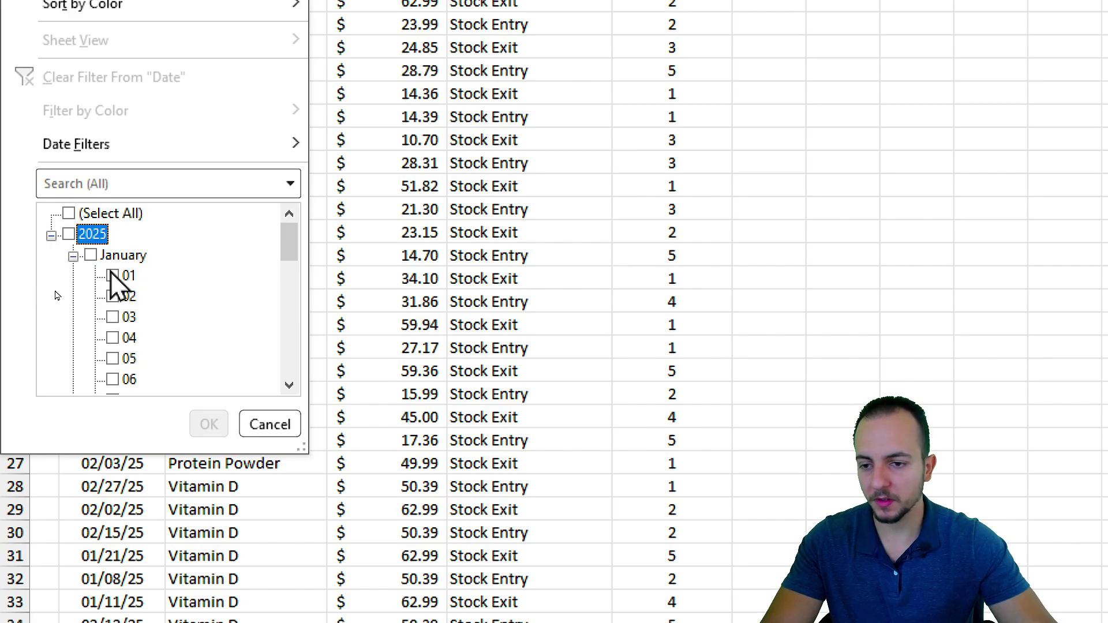
left_click(73, 256)
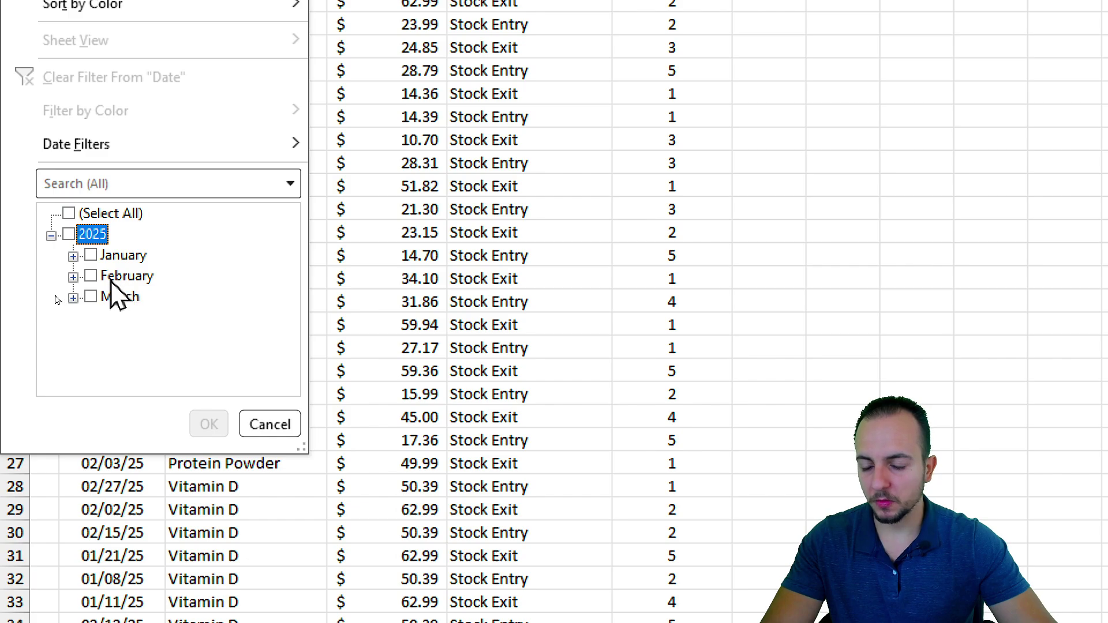
left_click(91, 277)
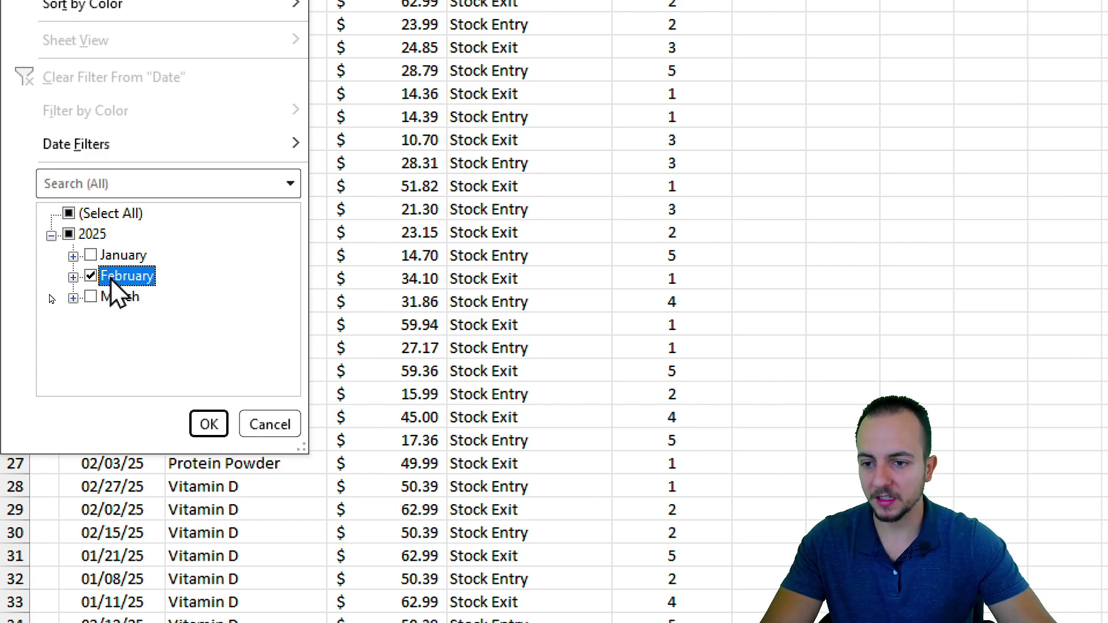
left_click(209, 424)
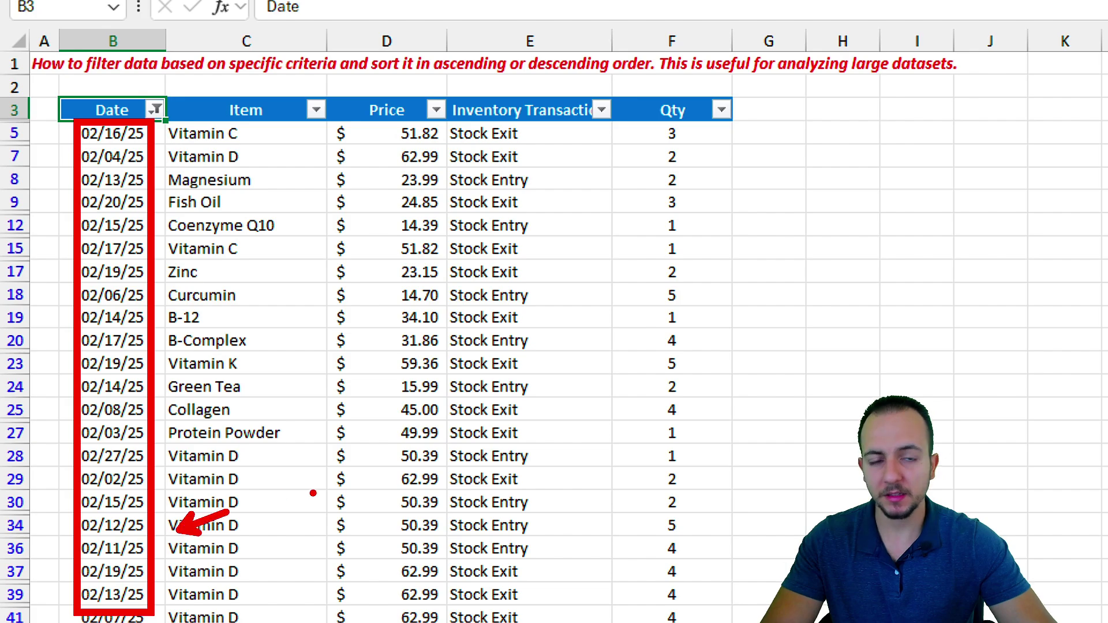
Look through the filtered records from start to end and examine which dates the Date column contains.
scroll(313, 494, "down", 15)
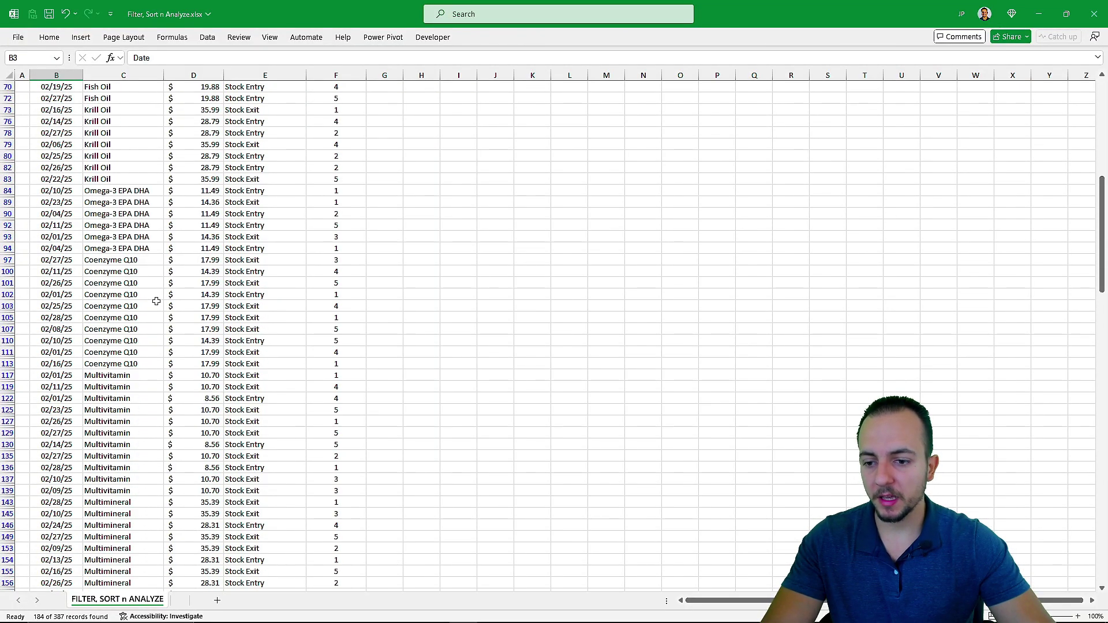
scroll(156, 301, "down", 20)
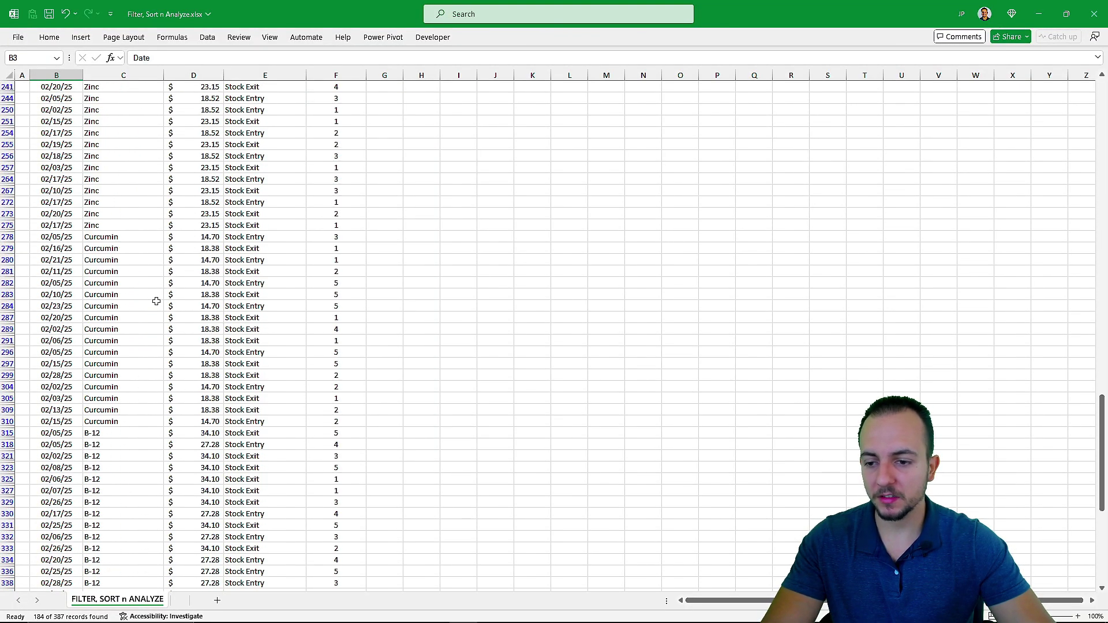
scroll(156, 301, "down", 5)
scroll(156, 302, "up", 20)
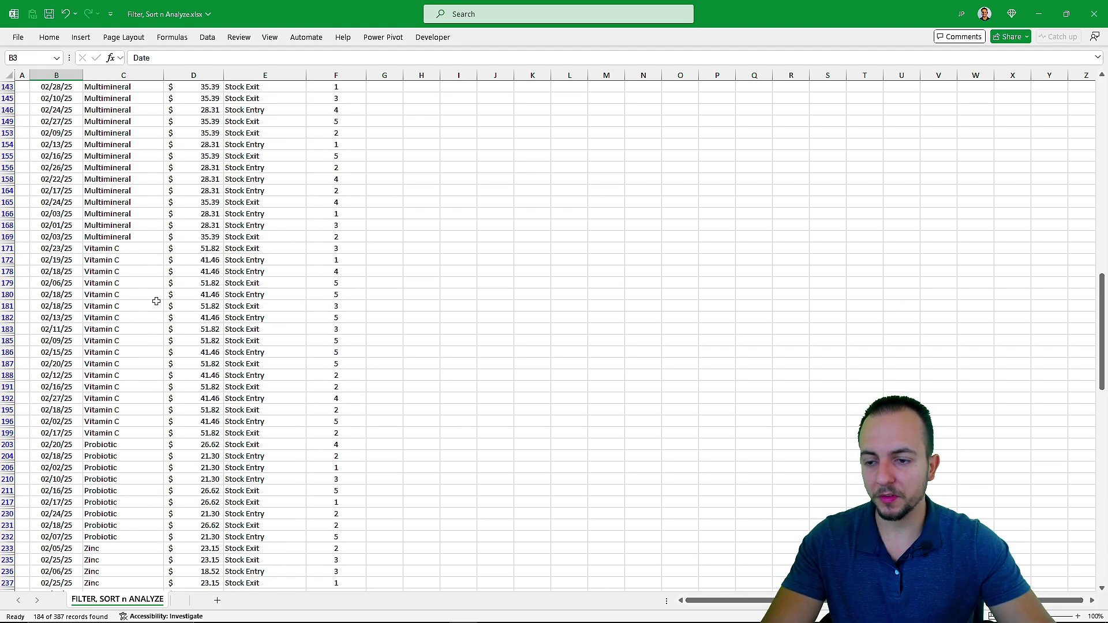
scroll(156, 302, "up", 20)
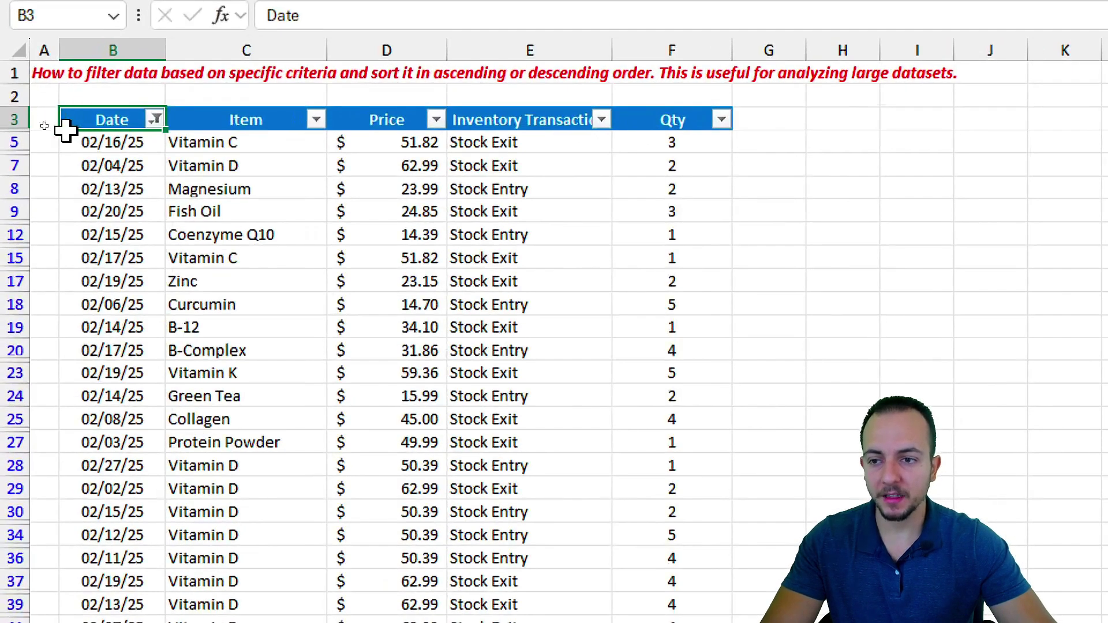
left_click_drag(70, 139, 144, 352)
left_click(96, 119)
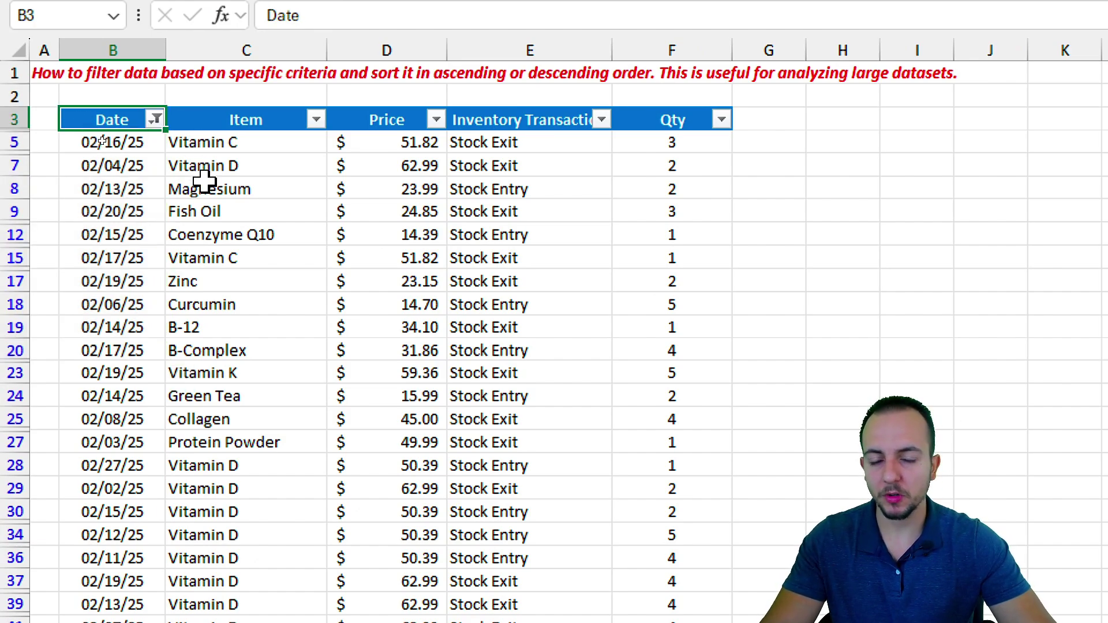
left_click_drag(98, 142, 98, 365)
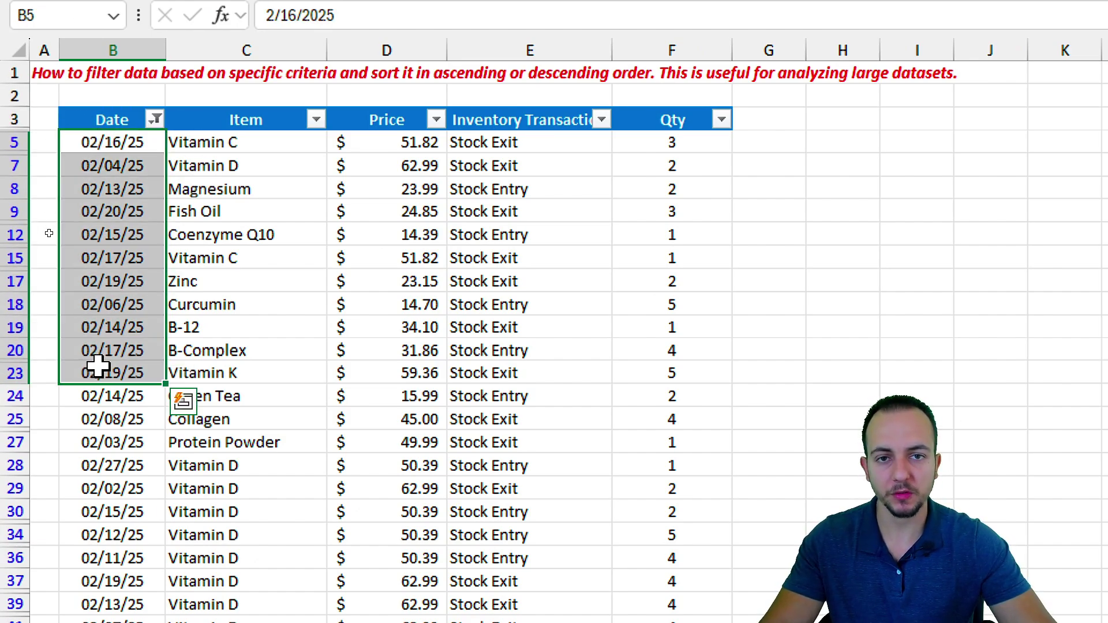
left_click(98, 206)
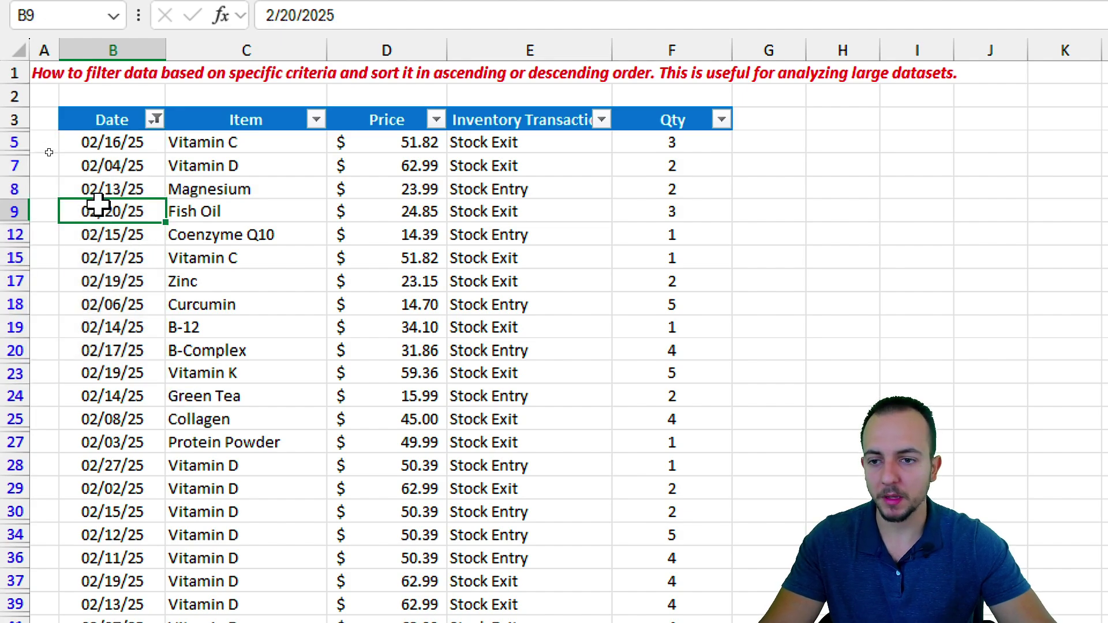
left_click(202, 122)
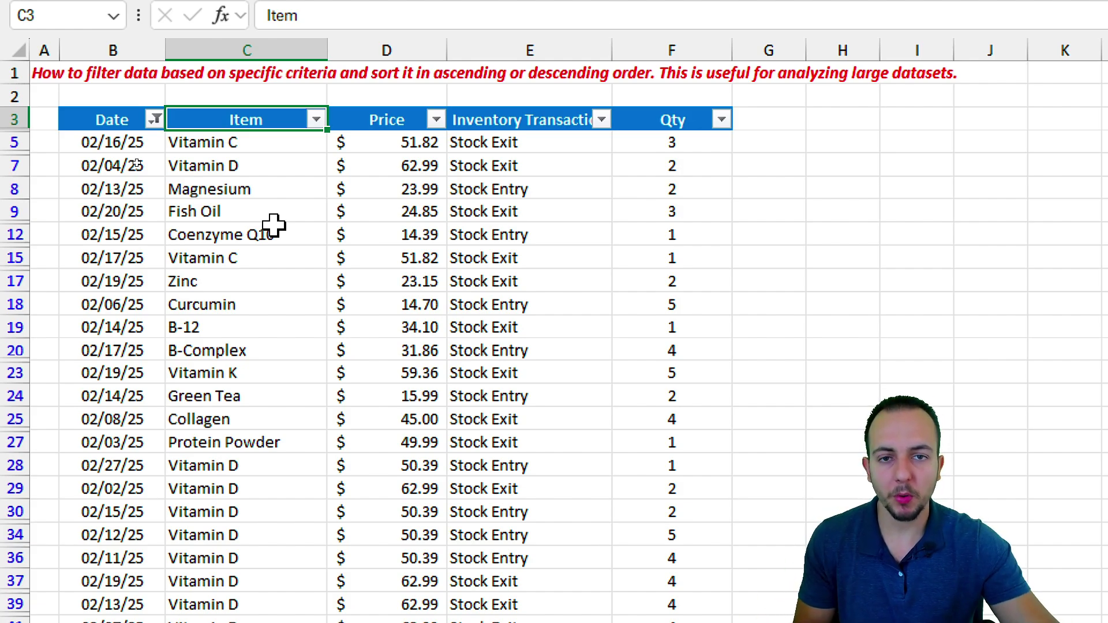
left_click_drag(131, 115, 133, 328)
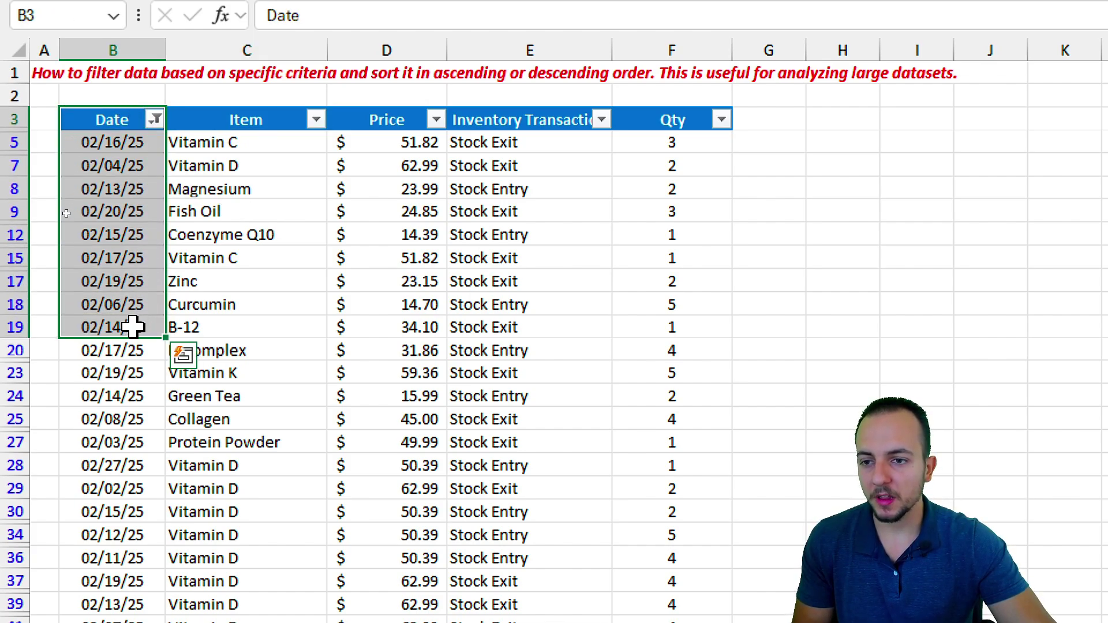
Filter the Item column so that only B-12, B-Complex, Vitamin C, Vitamin D and Vitamin K are shown.
left_click(251, 123)
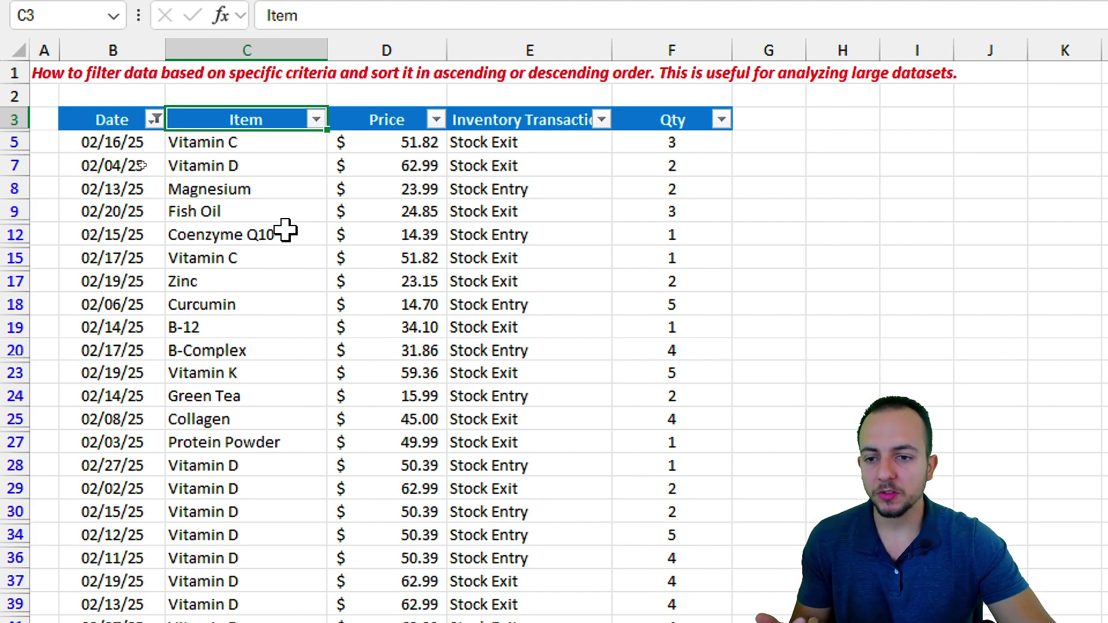
left_click(316, 120)
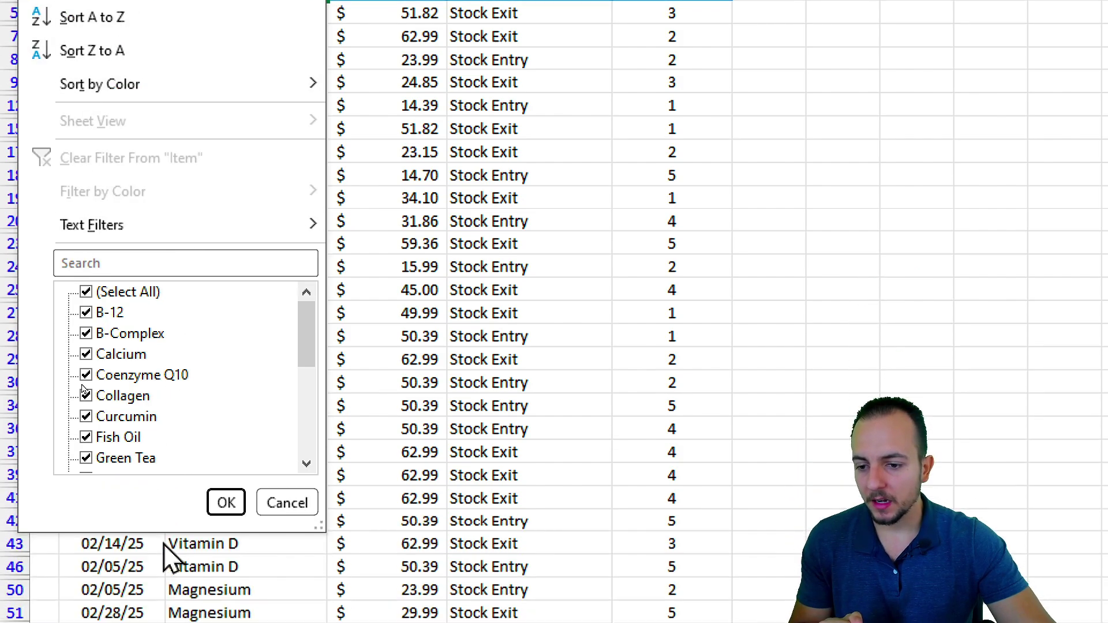
left_click(125, 292)
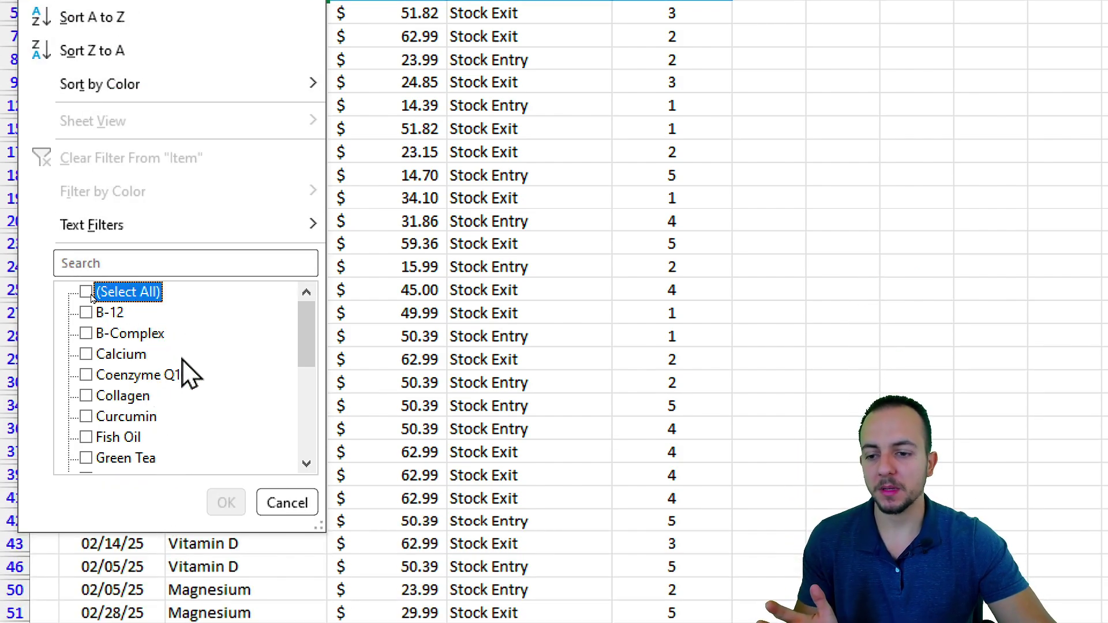
left_click(115, 313)
left_click(137, 334)
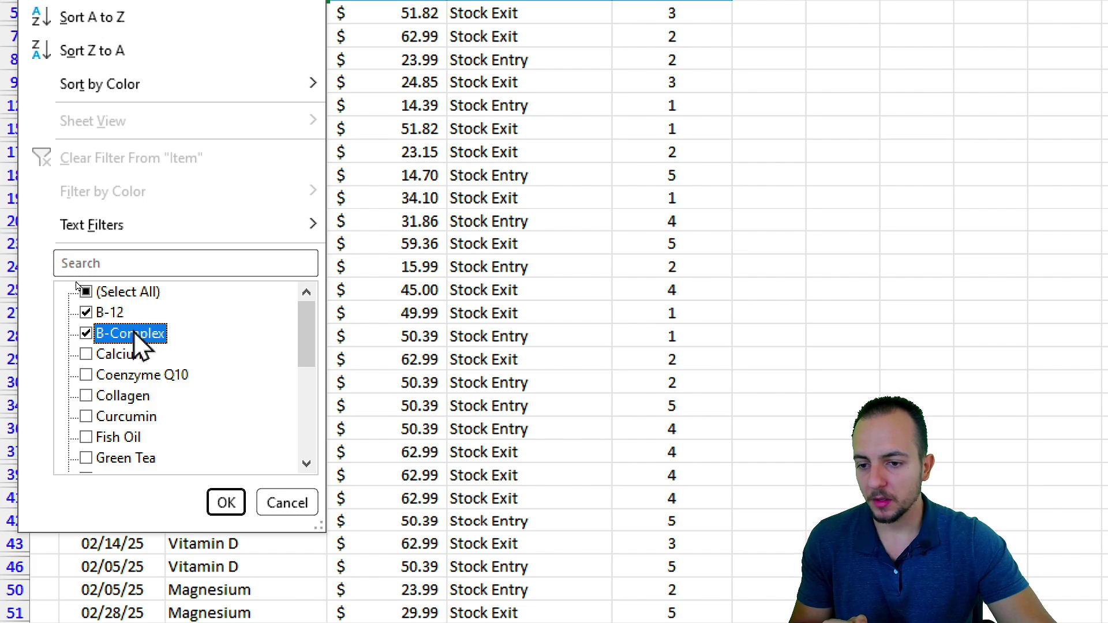
scroll(240, 366, "down", 5)
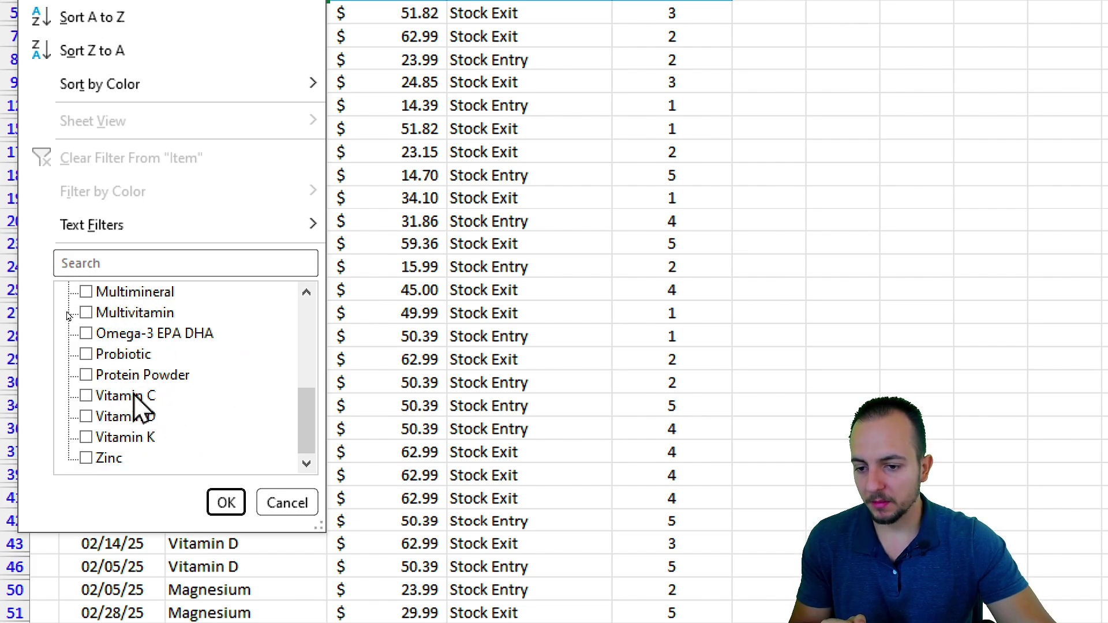
left_click(134, 398)
left_click(131, 417)
left_click(134, 437)
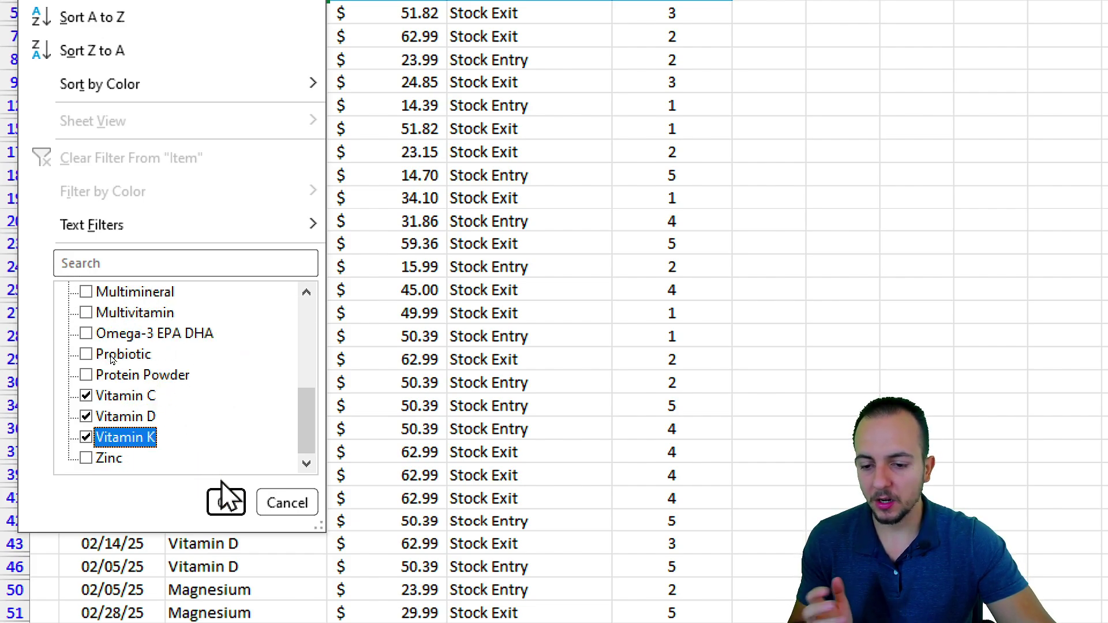
left_click(229, 503)
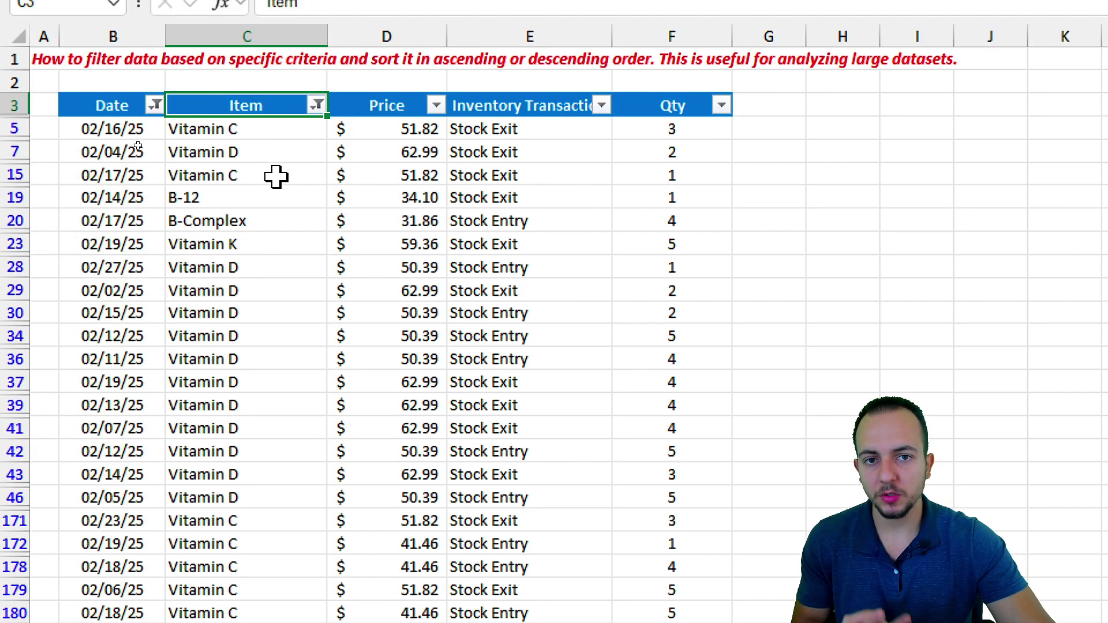
Filter the Inventory Transaction column so that only Stock Entry records are shown.
left_click_drag(95, 208, 95, 221)
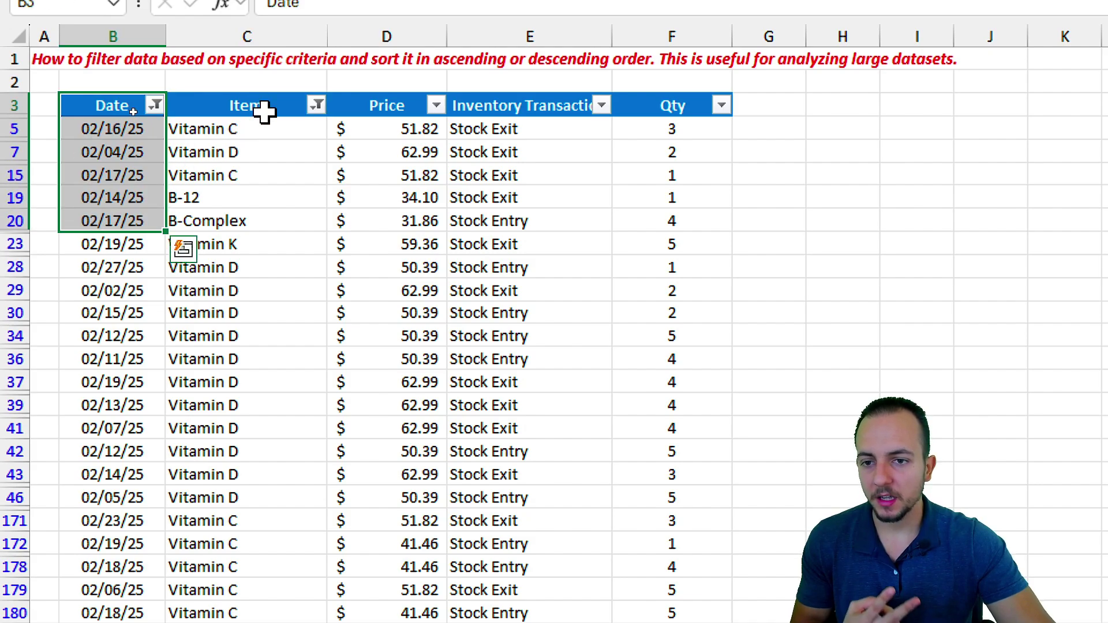
left_click_drag(259, 111, 248, 220)
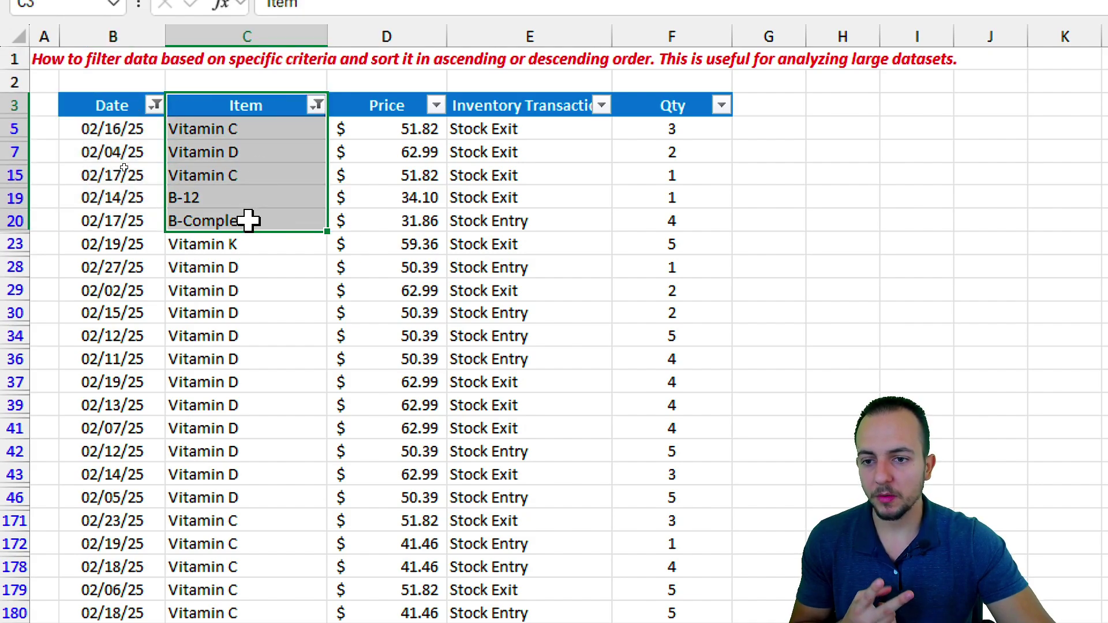
left_click(415, 109)
left_click(494, 105)
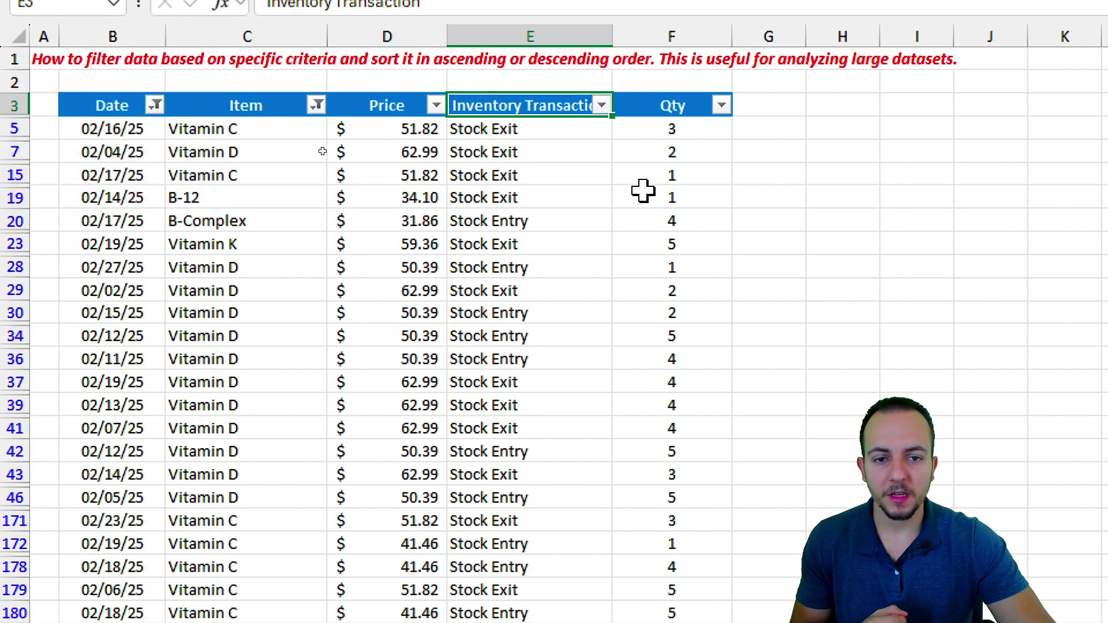
left_click(602, 106)
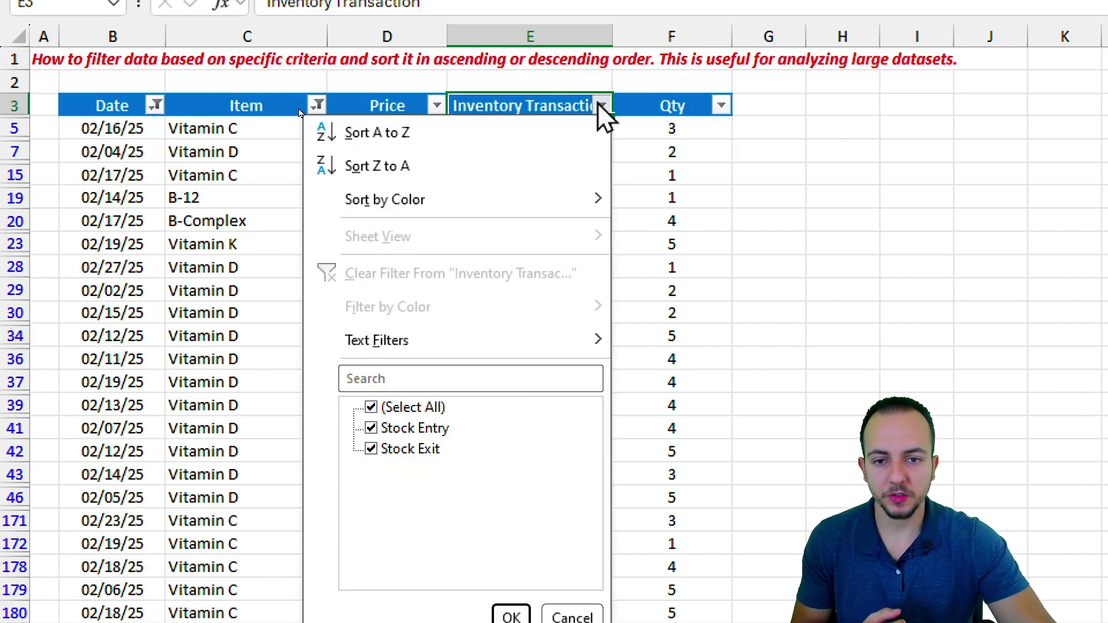
left_click(398, 409)
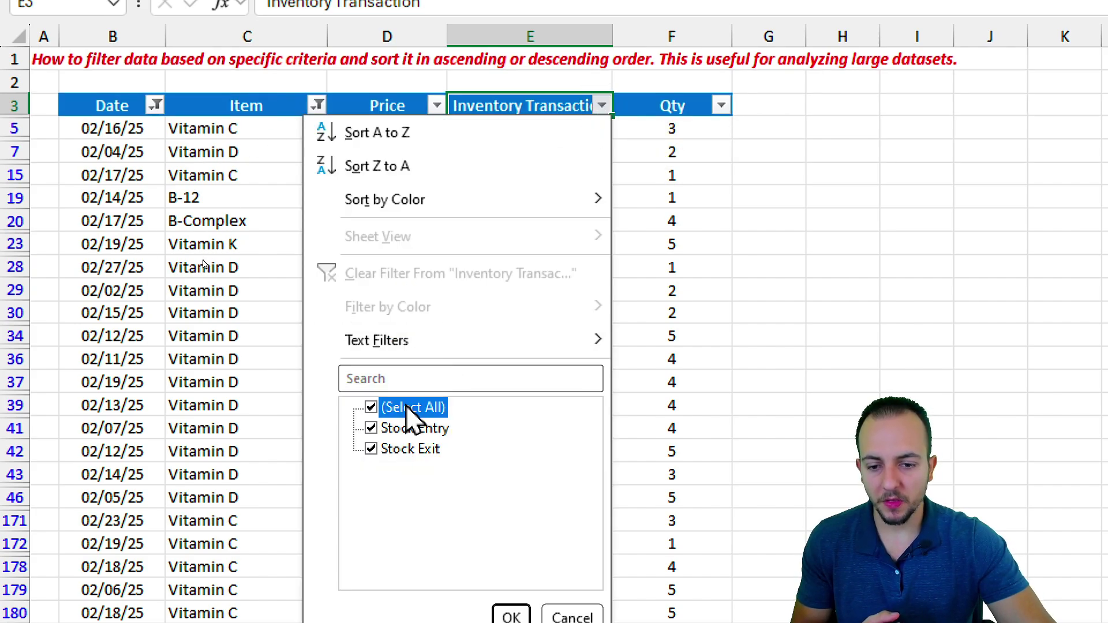
left_click(424, 430)
left_click(511, 617)
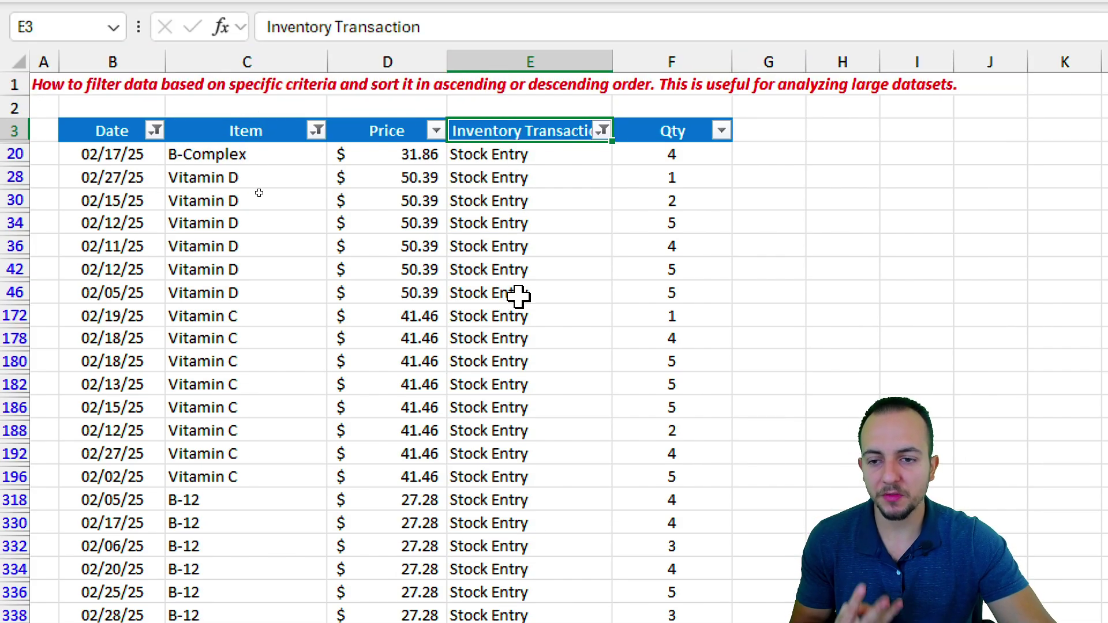
Examine the Date, Item and Inventory Transaction values of the filtered records from first to last row against the three filters.
left_click_drag(116, 107, 113, 292)
left_click_drag(260, 86, 248, 338)
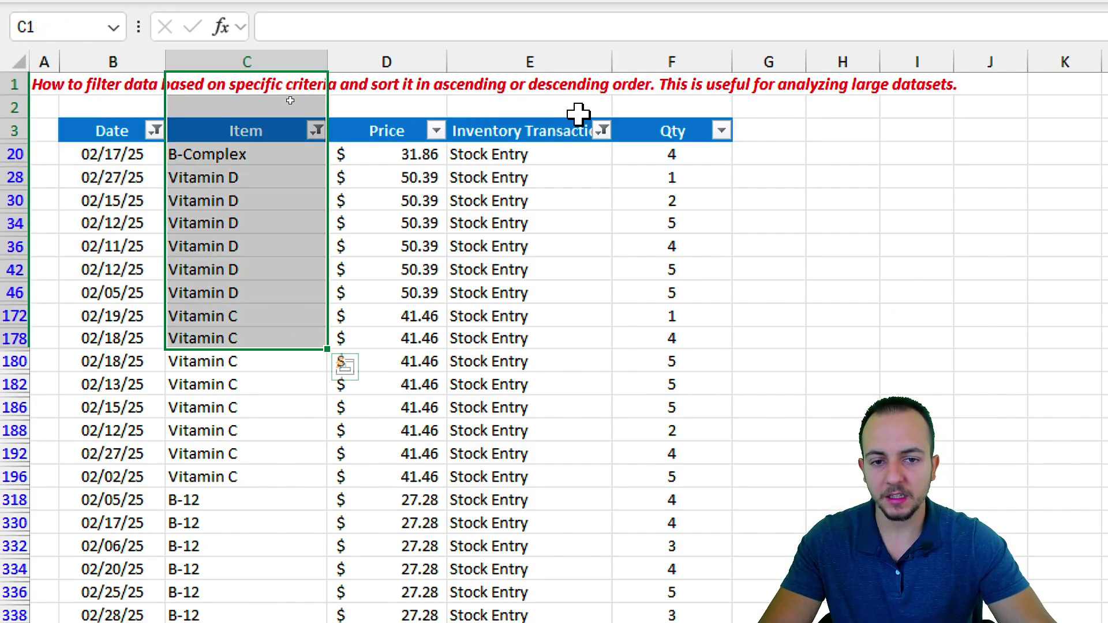
left_click(553, 321)
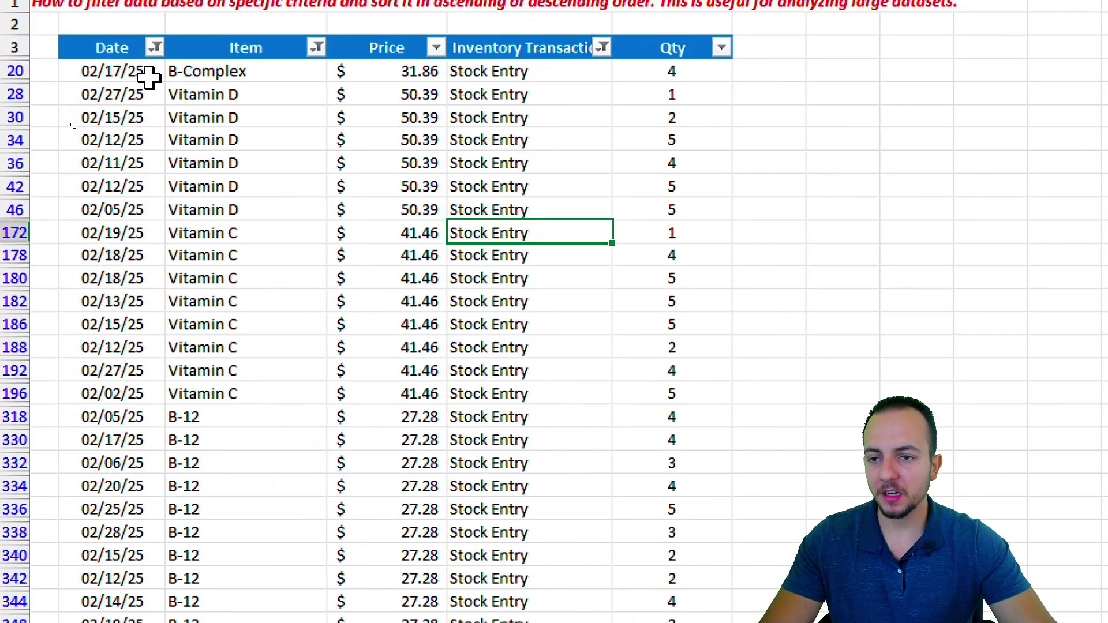
left_click_drag(149, 77, 111, 537)
scroll(403, 67, "up", 3)
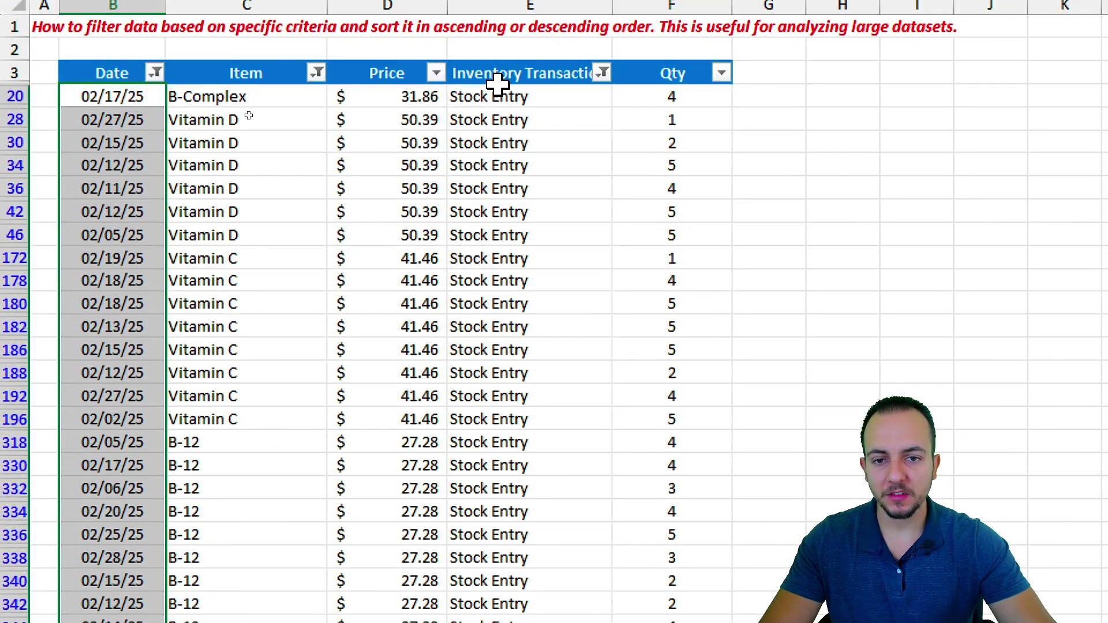
left_click_drag(498, 86, 514, 544)
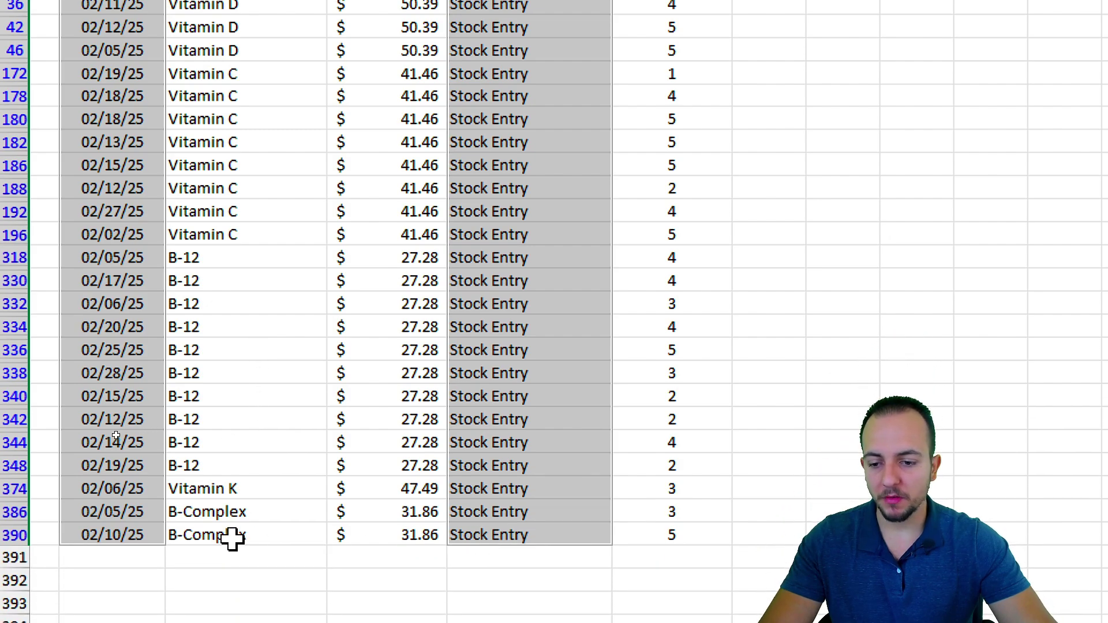
scroll(264, 80, "up", 3)
left_click(269, 82)
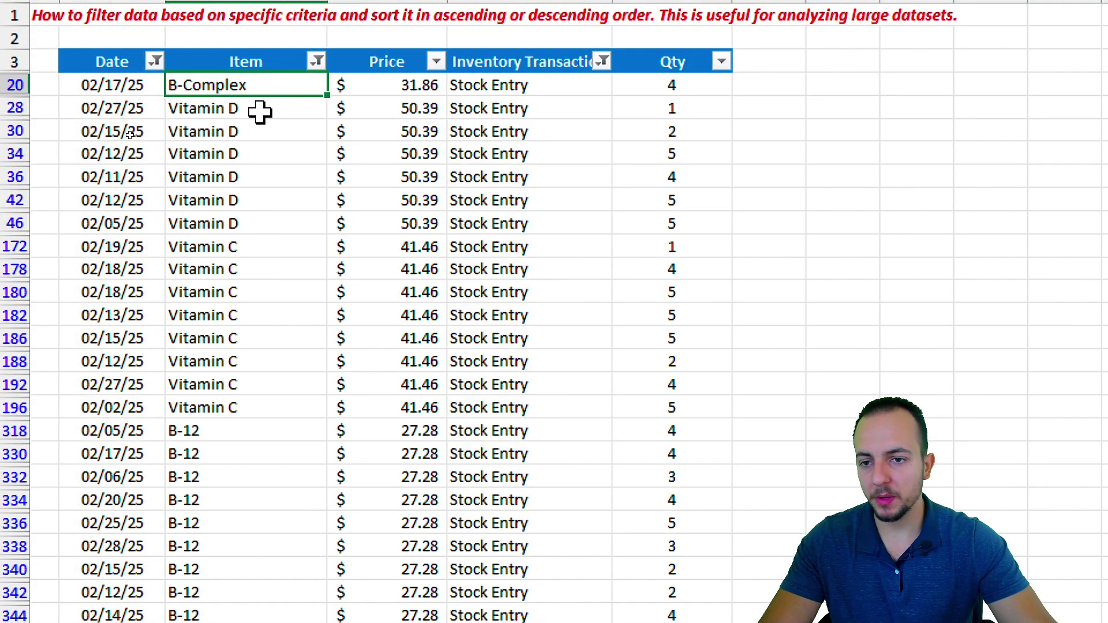
left_click(258, 152)
left_click(255, 321)
scroll(220, 540, "down", 3)
left_click(260, 343)
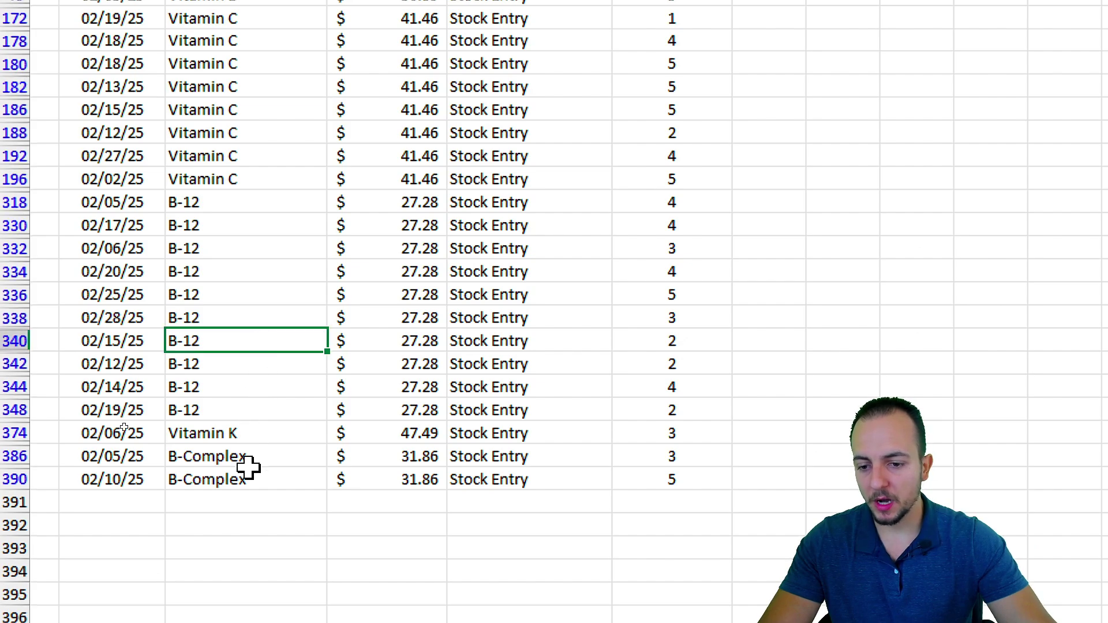
left_click(283, 430)
scroll(235, 77, "up", 4)
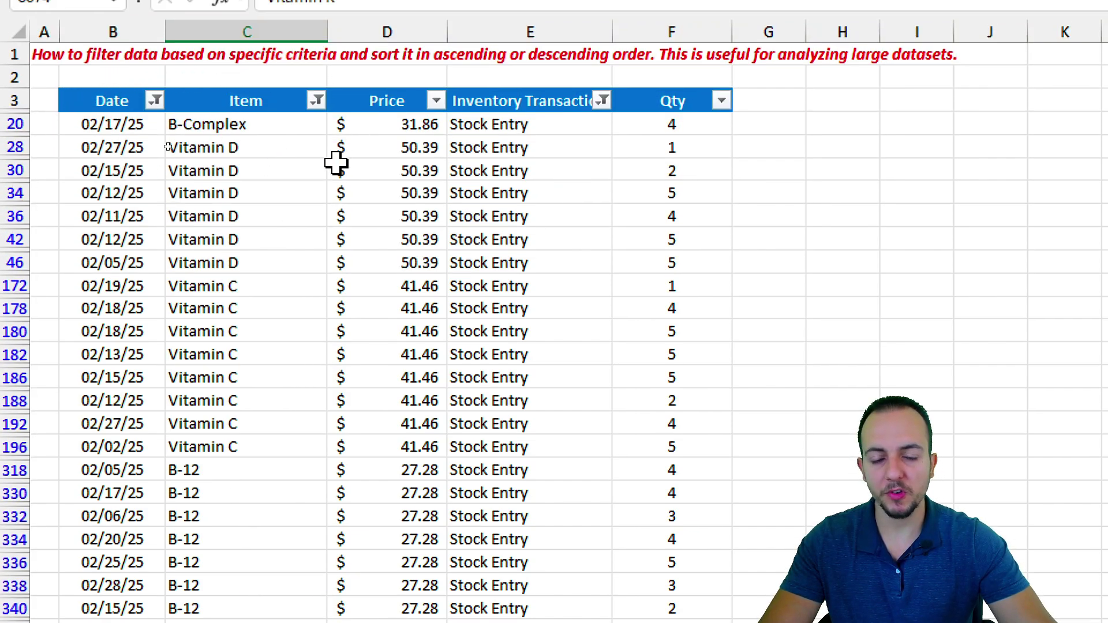
left_click(114, 97)
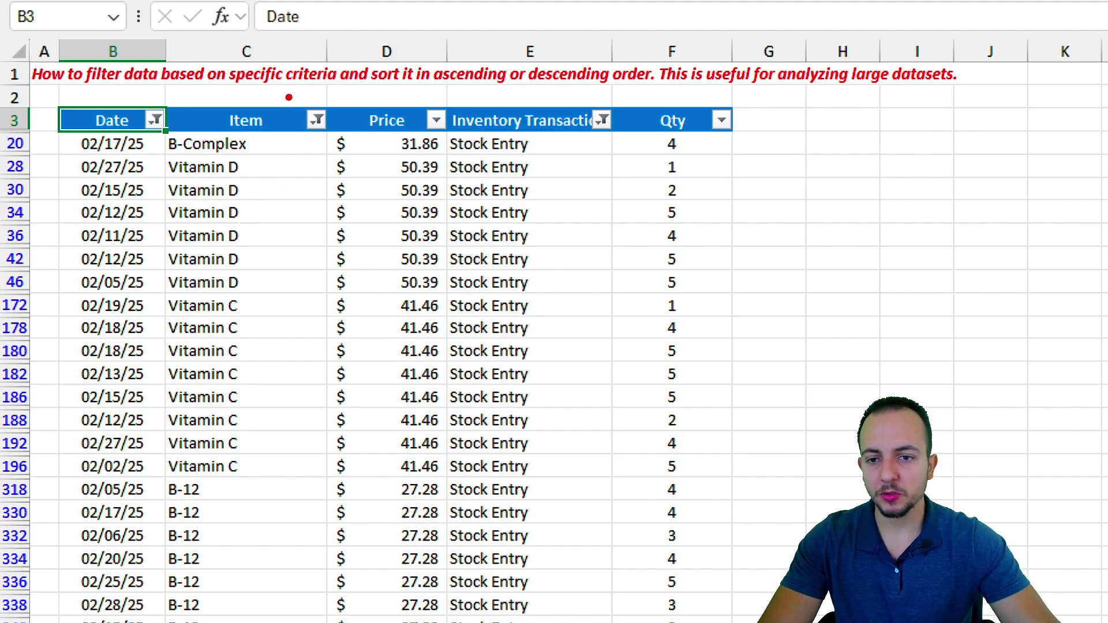
mouse_move(287, 96)
left_mouse_down()
mouse_move(355, 141)
mouse_move(319, 223)
left_mouse_up()
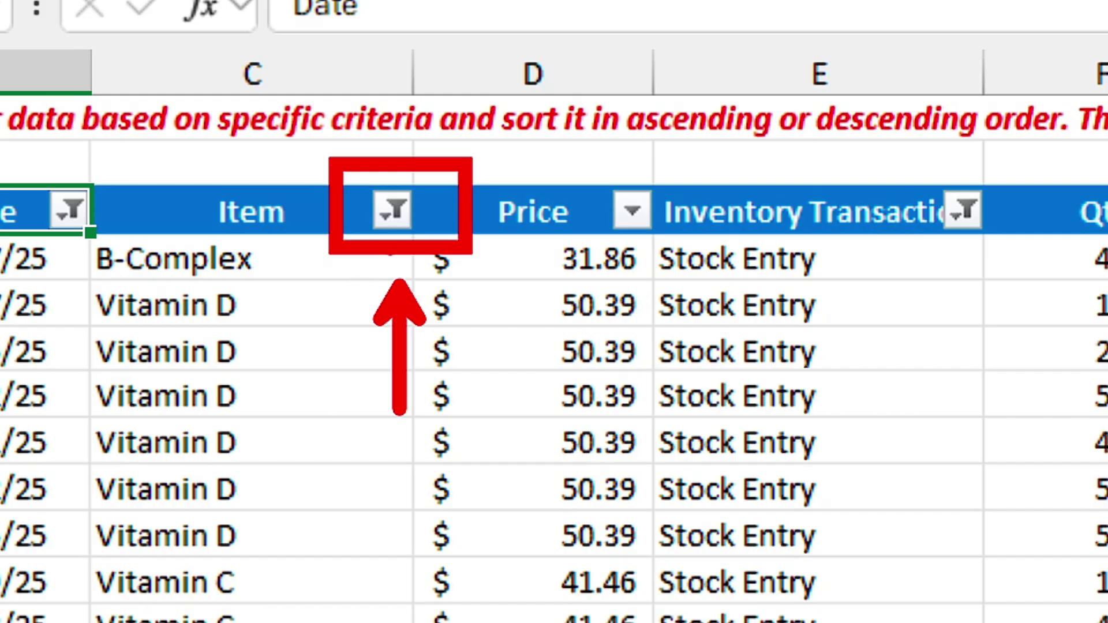
mouse_move(343, 90)
left_mouse_down()
mouse_move(294, 127)
mouse_move(330, 143)
left_mouse_up()
mouse_move(415, 257)
left_mouse_down()
mouse_move(456, 174)
mouse_move(393, 146)
left_mouse_up()
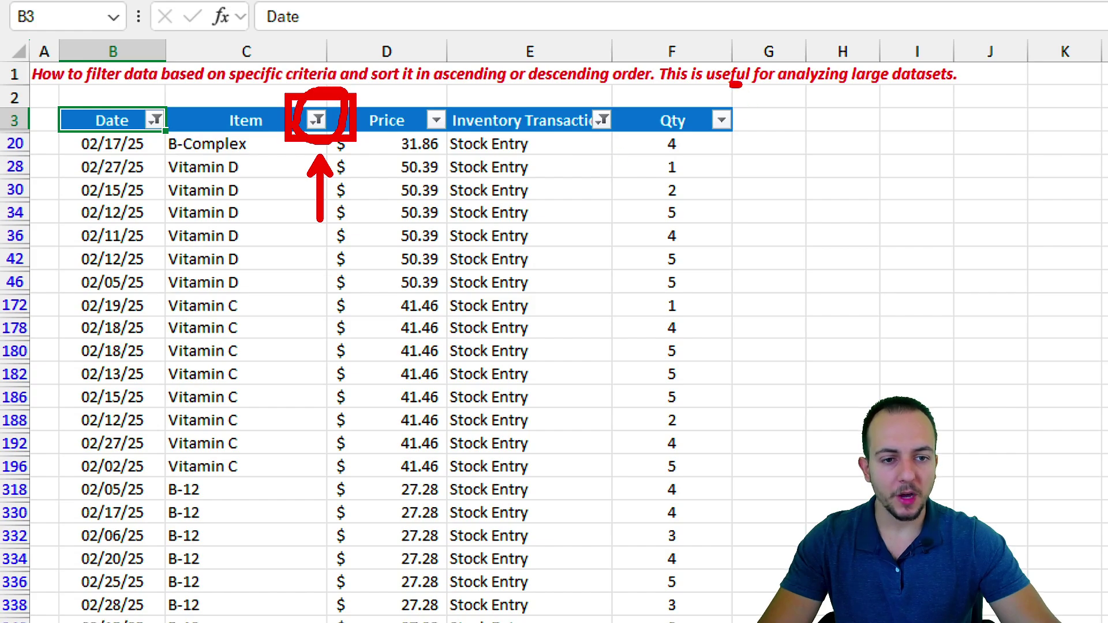
left_click_drag(1107, 142, 1107, 166)
left_click_drag(772, 170, 754, 188)
left_click_drag(751, 166, 790, 206)
mouse_move(726, 283)
left_mouse_down()
mouse_move(813, 281)
mouse_move(767, 359)
mouse_move(811, 282)
left_mouse_up()
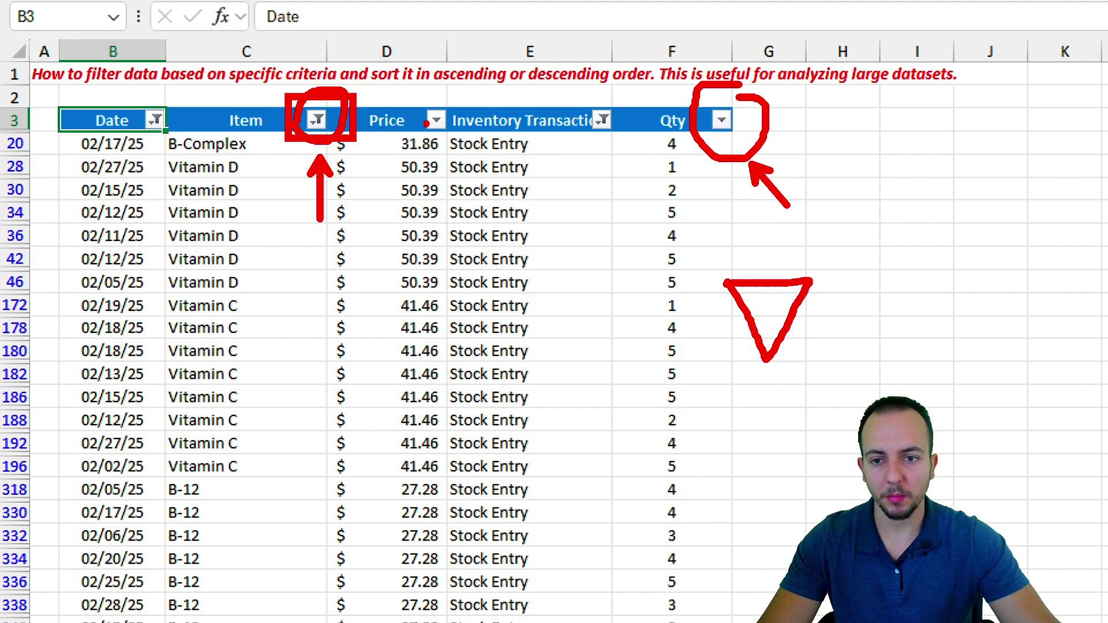
mouse_move(318, 113)
left_mouse_down()
mouse_move(338, 104)
mouse_move(347, 132)
mouse_move(267, 119)
left_mouse_up()
key("Escape")
left_click(297, 119)
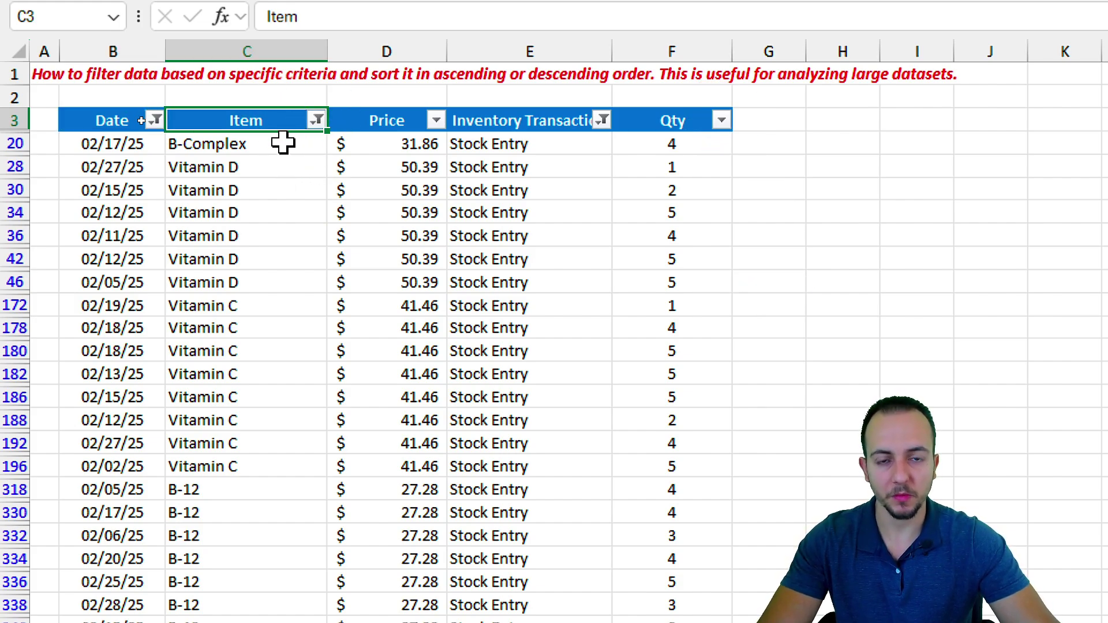
left_click(283, 143)
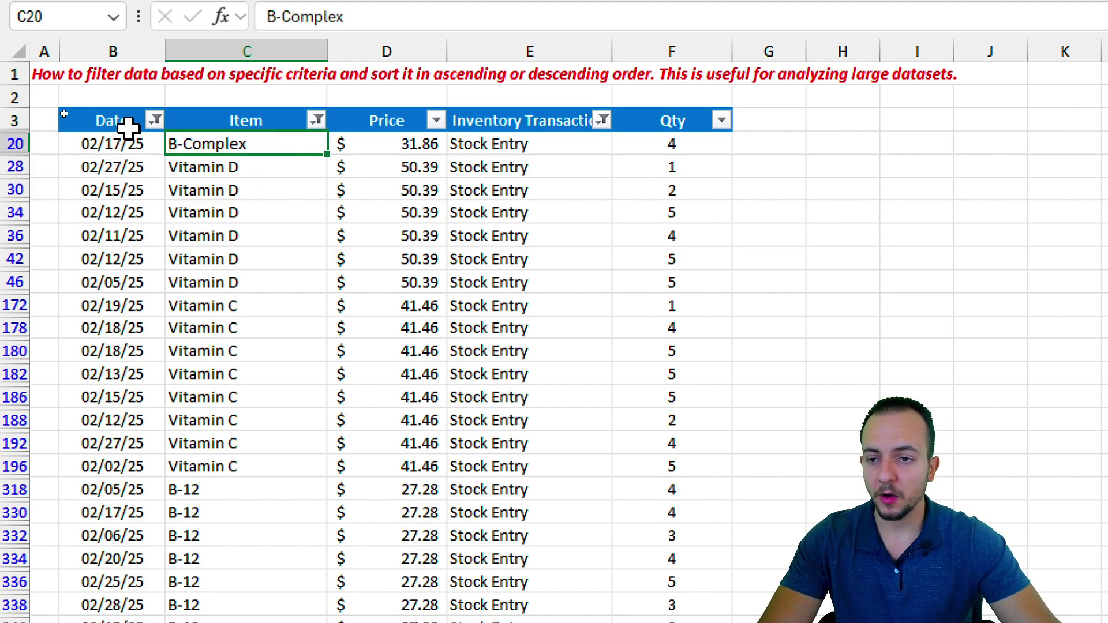
Clear the filters from the Date and Item columns.
left_click(128, 123)
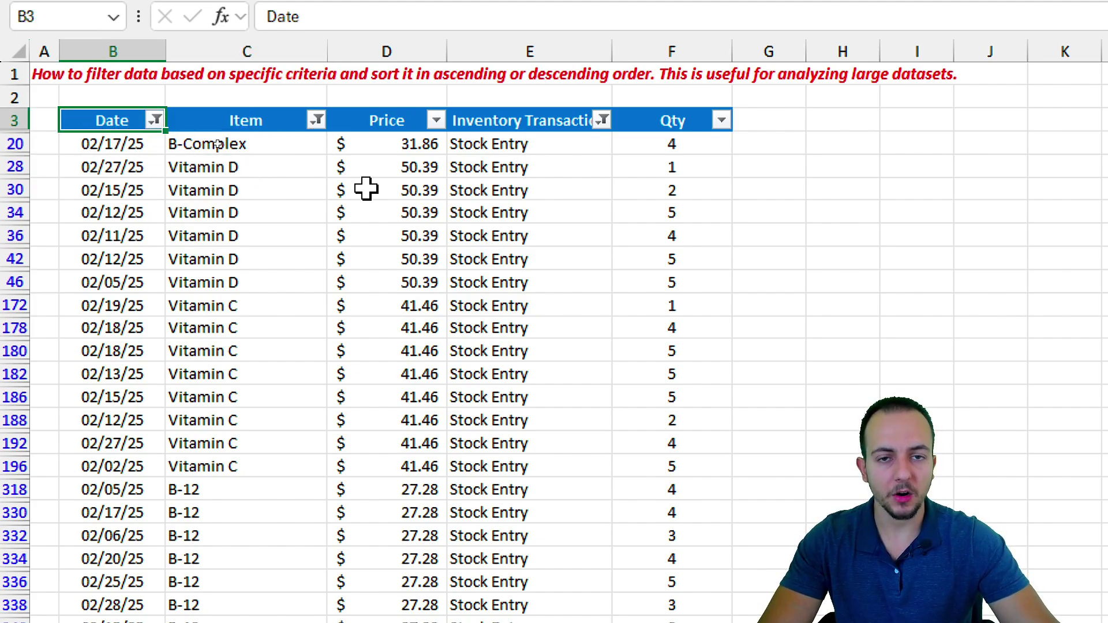
left_click(155, 121)
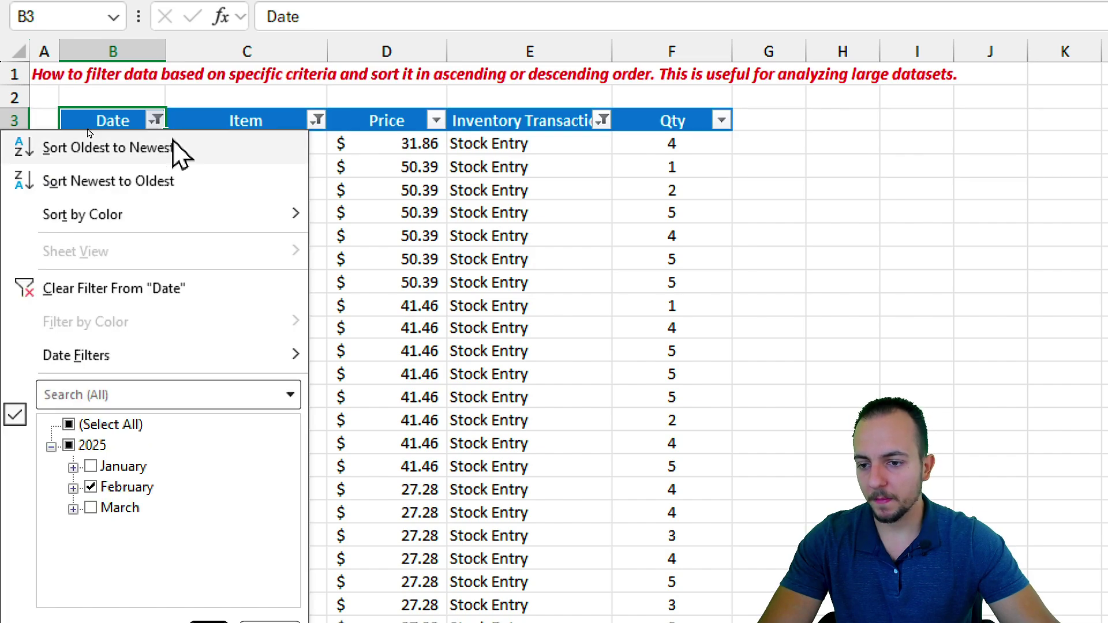
left_click(155, 290)
left_click(317, 120)
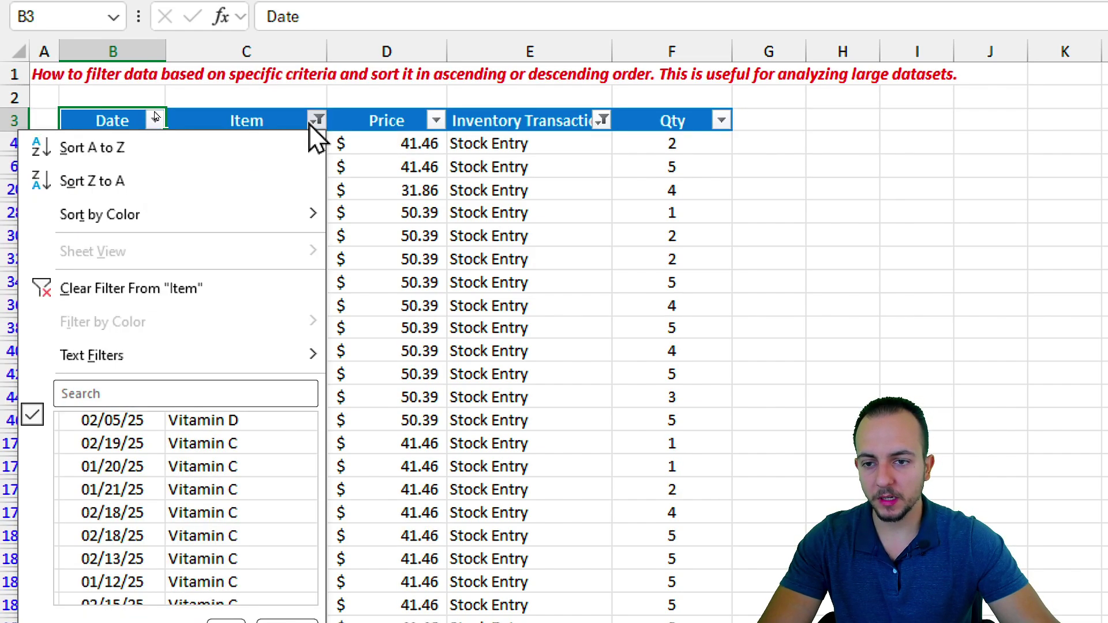
left_click(160, 289)
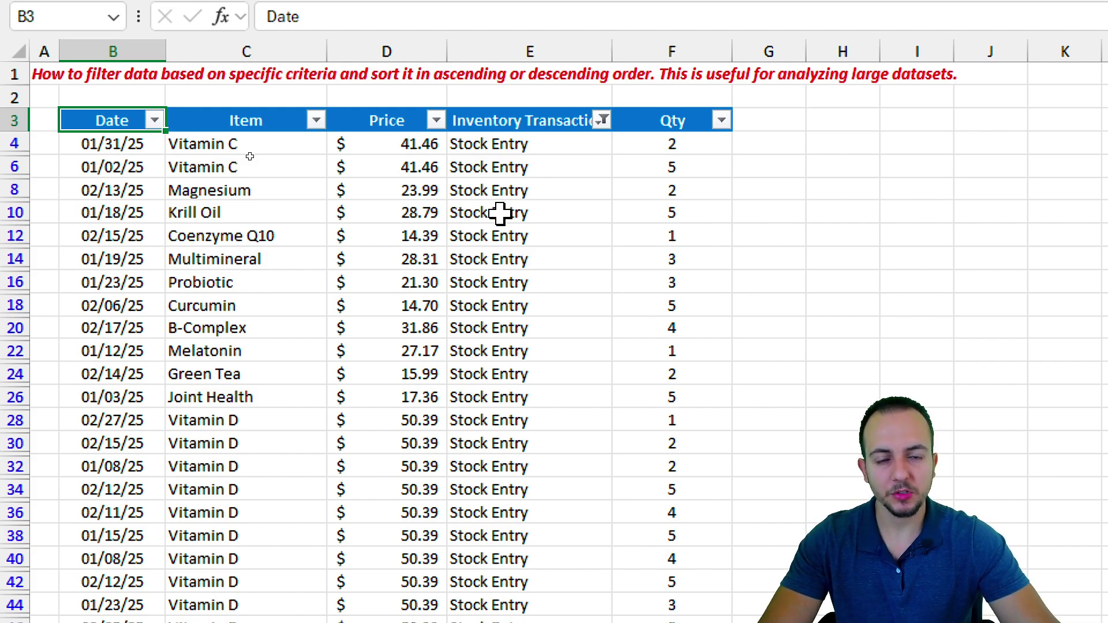
Remove all remaining filters by turning the table's header filters off, and turn the header filters back on.
left_click(325, 212)
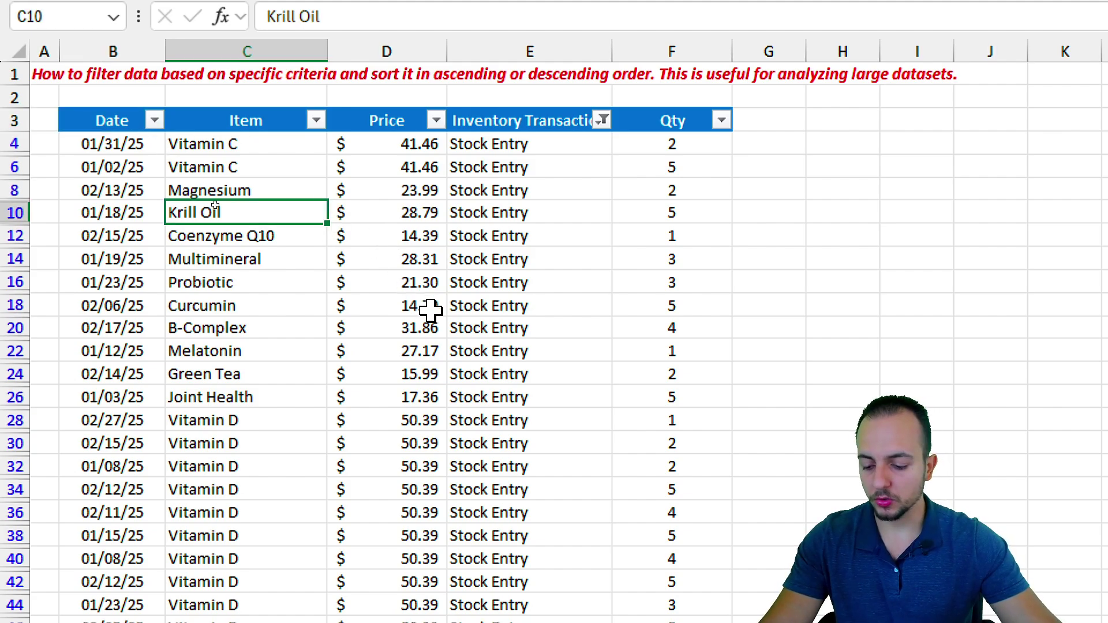
key("ctrl+shift+l")
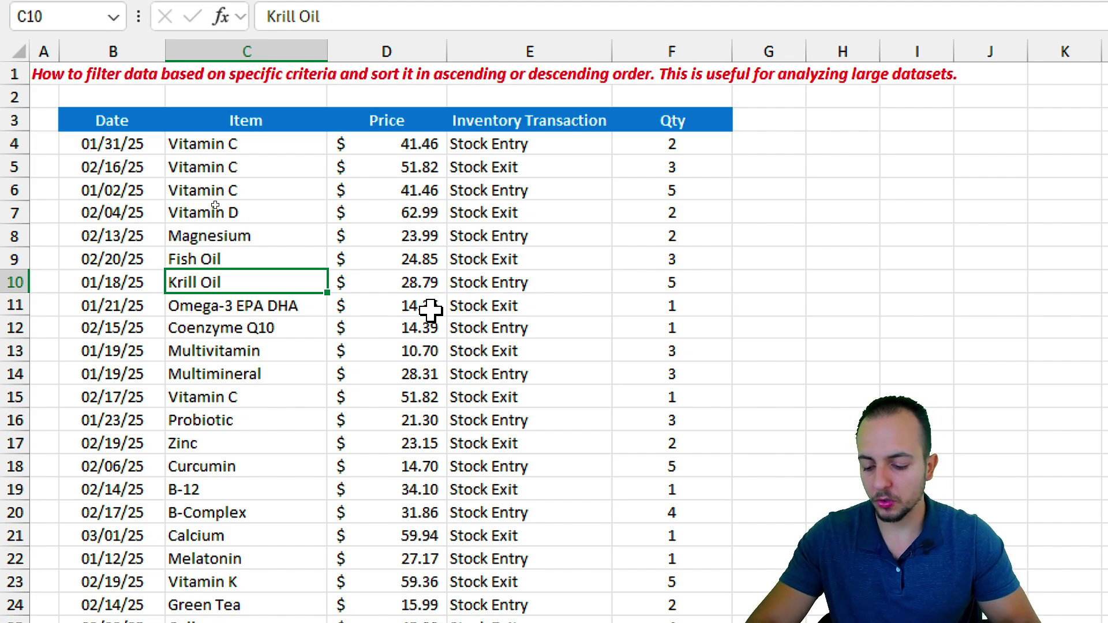
key("ctrl+shift+l")
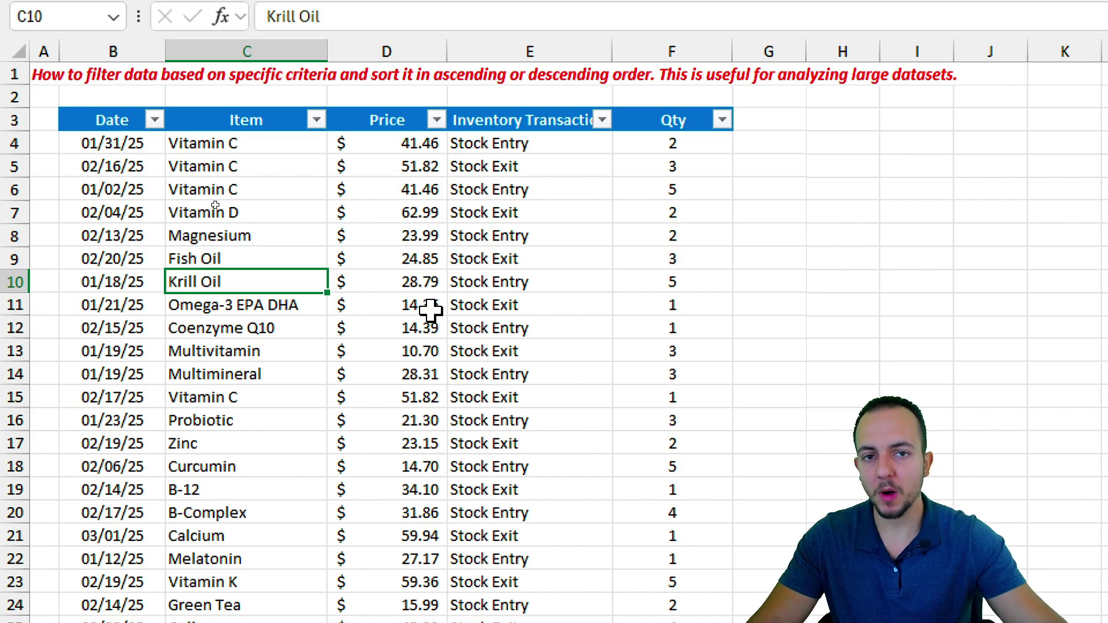
Filter the Item column so that only B-12 records are shown.
left_click(317, 120)
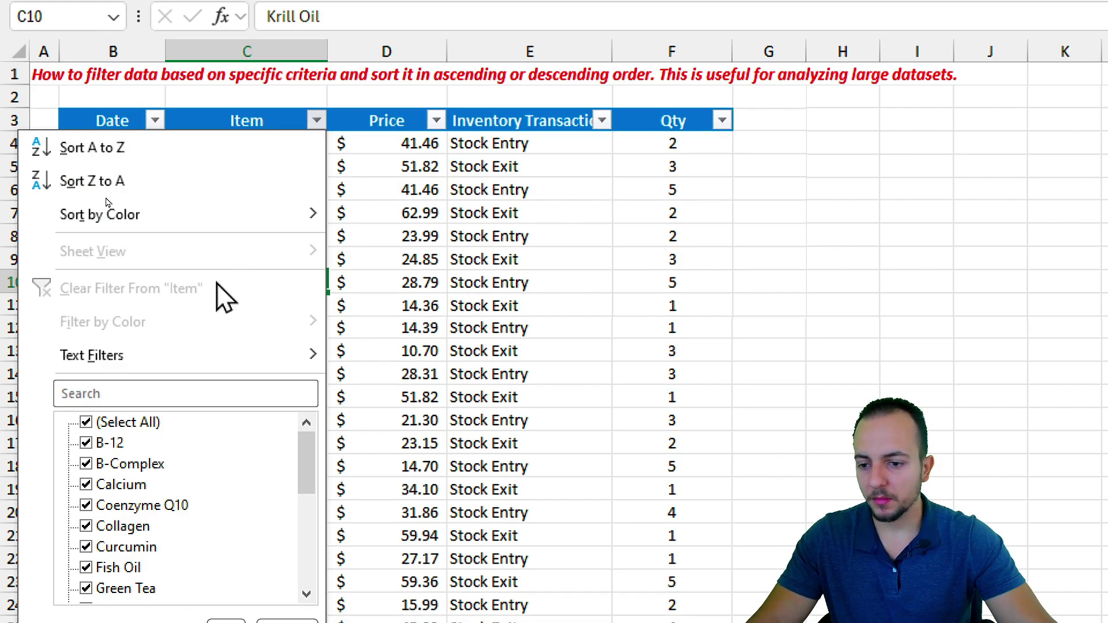
left_click(129, 422)
left_click(104, 444)
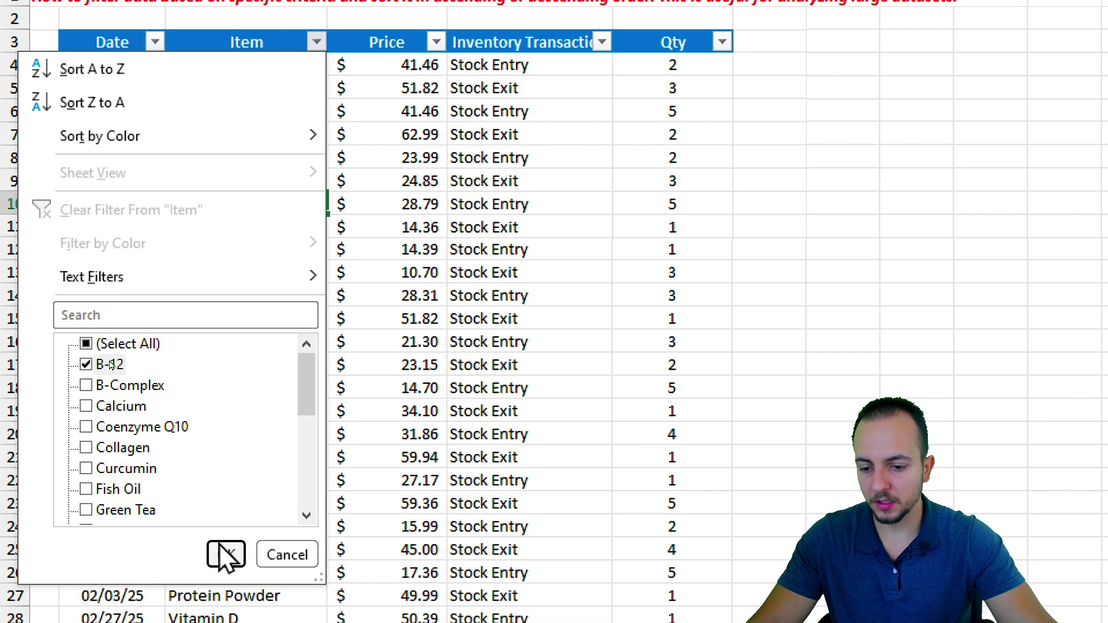
left_click(225, 554)
left_click(419, 39)
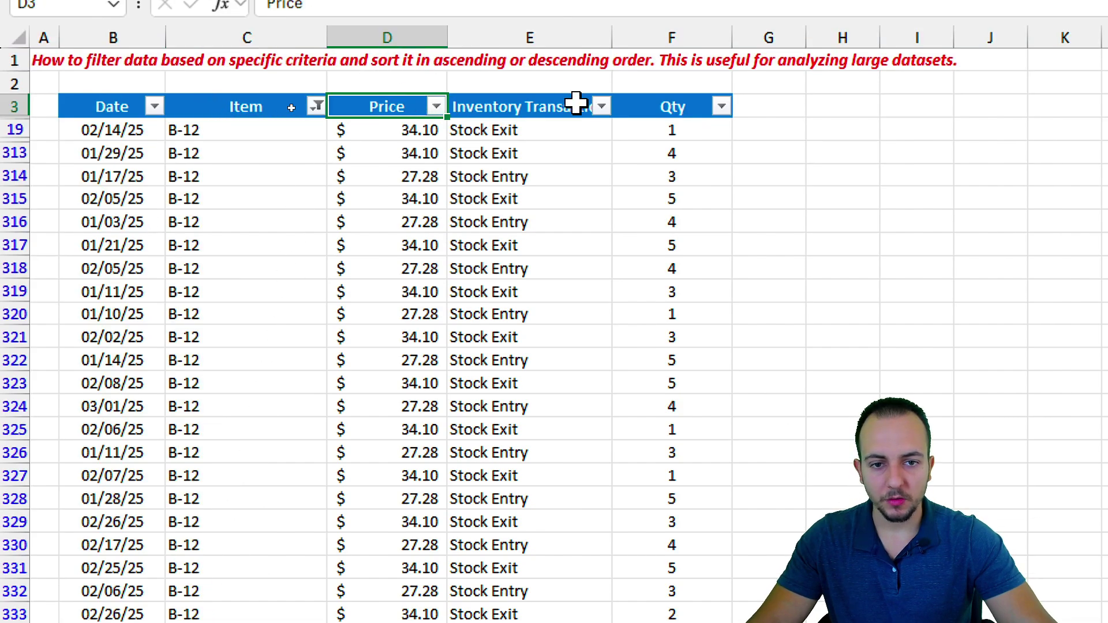
Filter the Inventory Transaction column so that only Stock Exit records are shown.
left_click(603, 107)
left_click(371, 408)
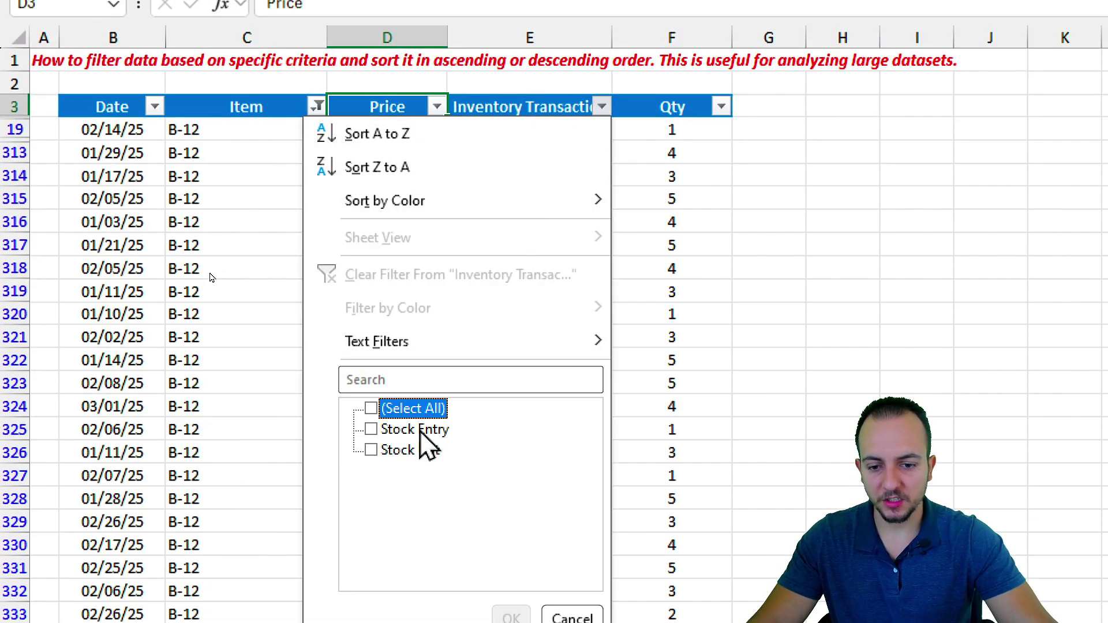
left_click(372, 450)
left_click(511, 617)
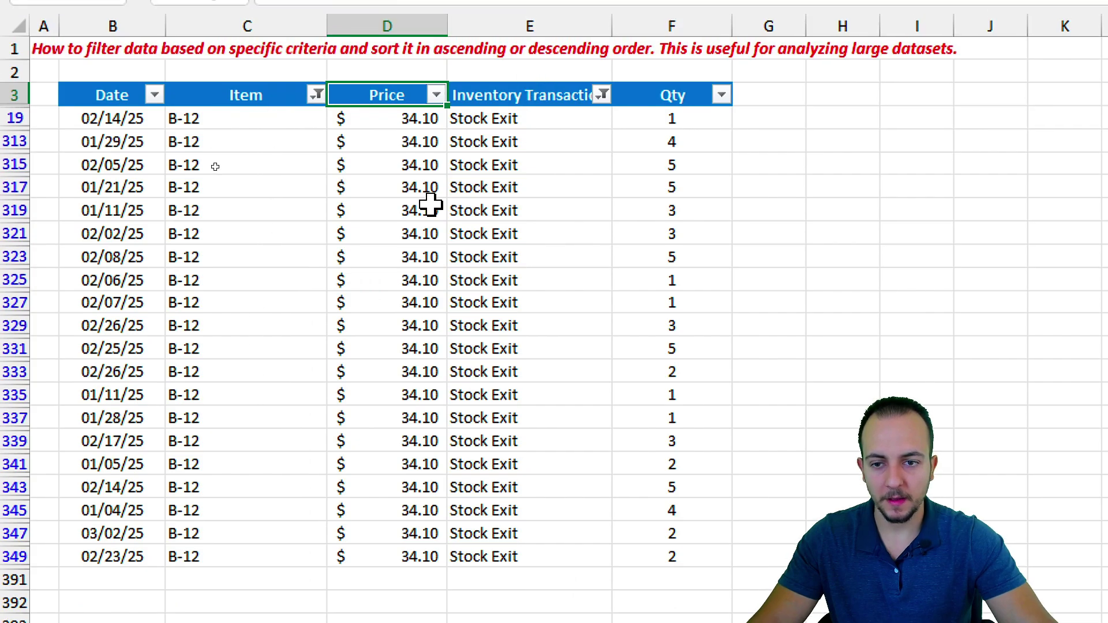
Clear the Item and Inventory Transaction filters together while keeping the header filters on.
left_click(404, 222)
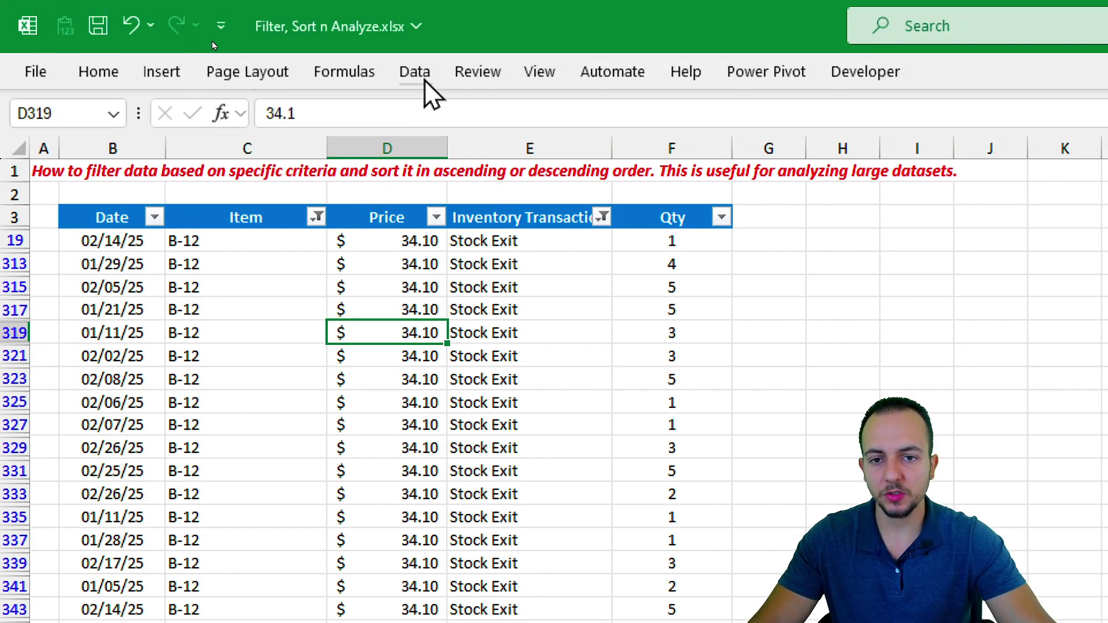
left_click(426, 80)
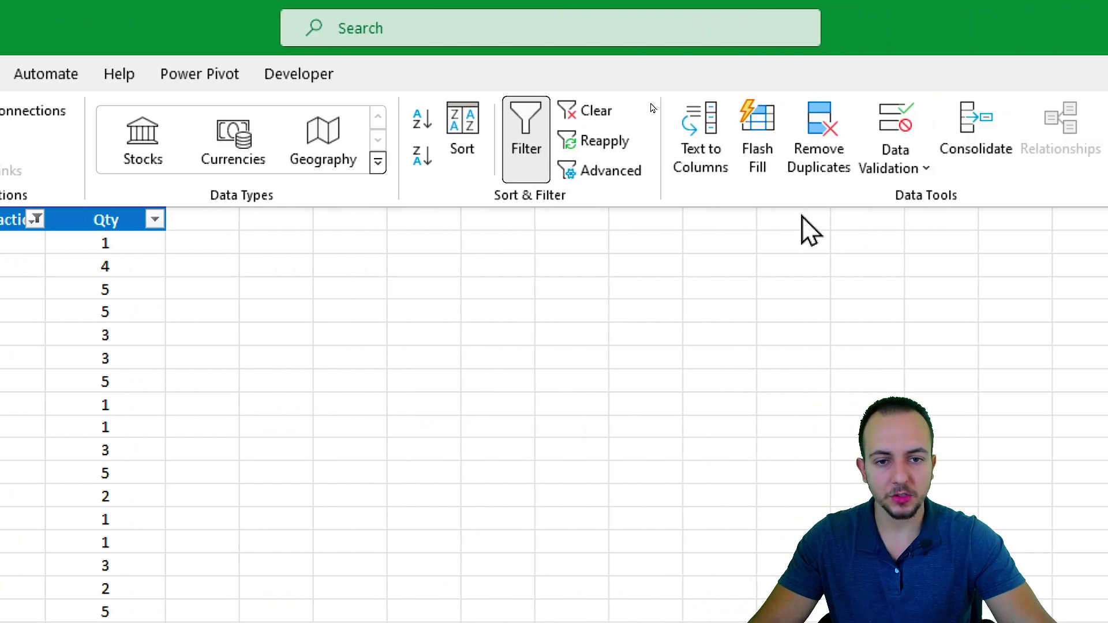
left_click(598, 113)
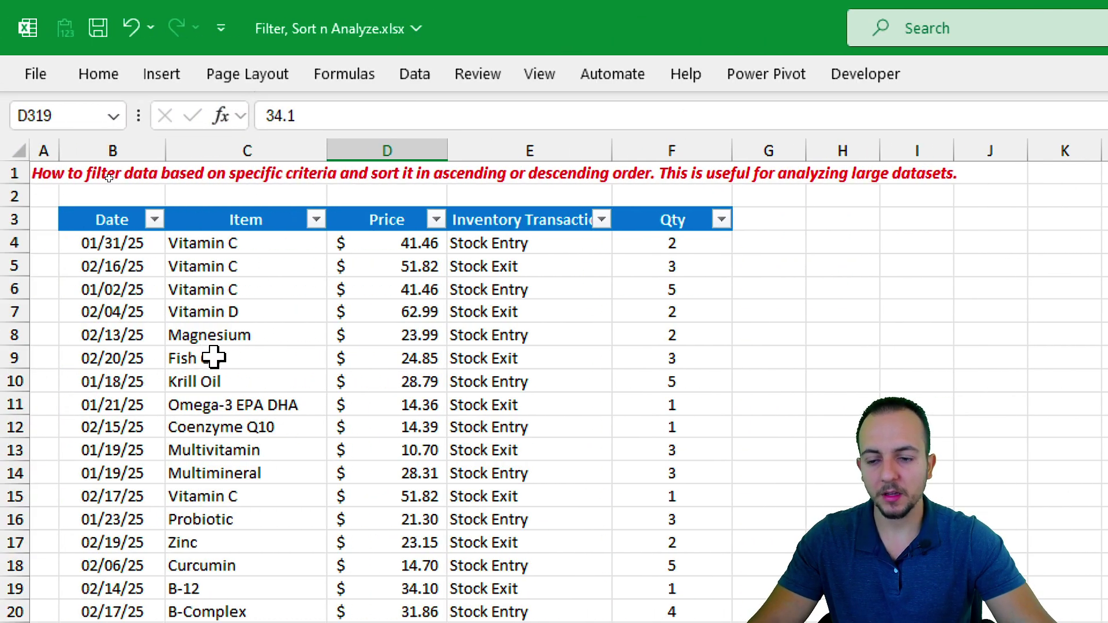
Sort the inventory records by Date from oldest to newest.
left_click(127, 219)
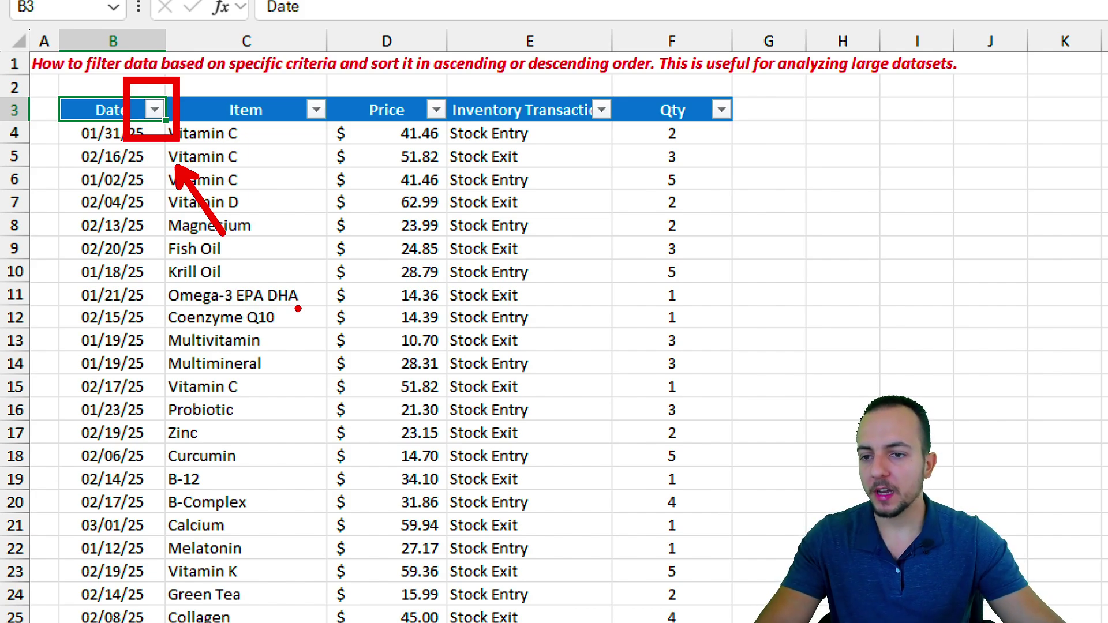
left_click_drag(152, 139, 141, 315)
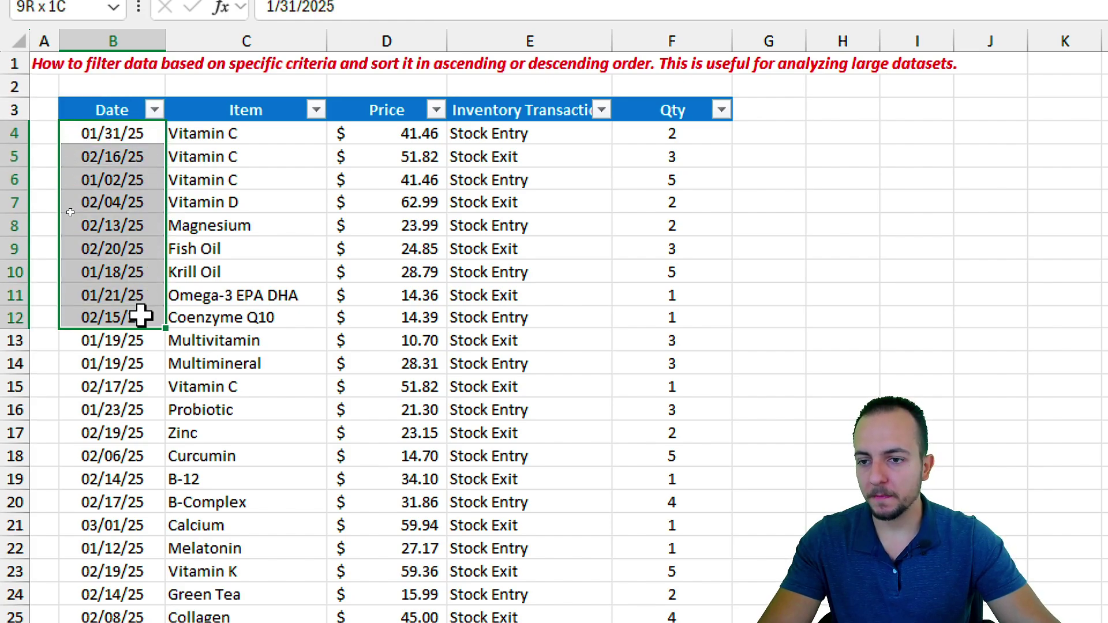
scroll(136, 545, "down", 3)
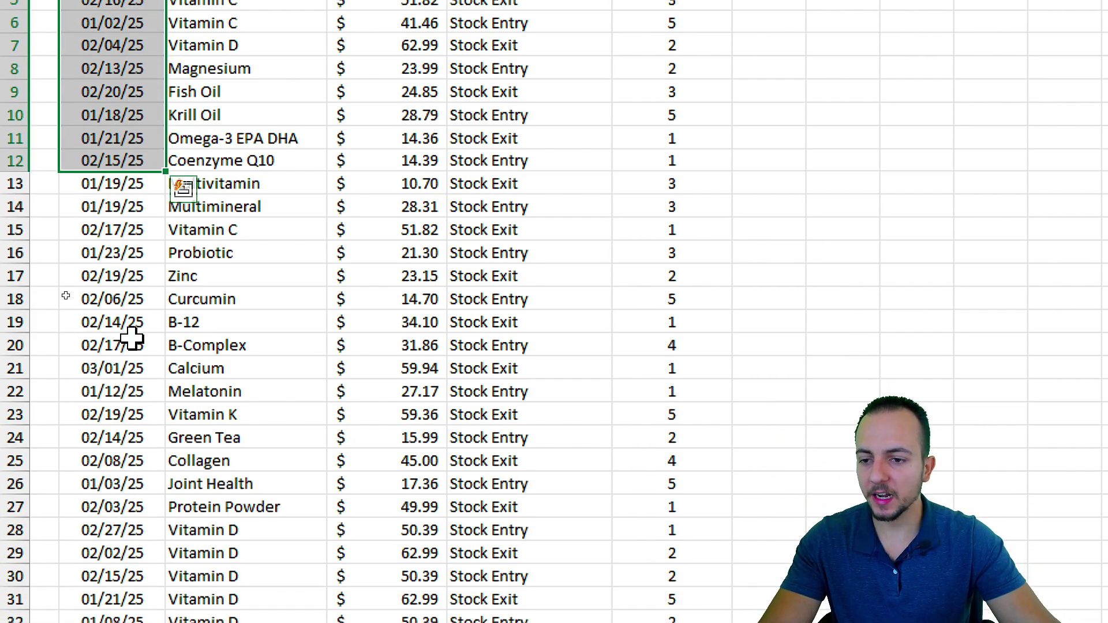
left_click_drag(132, 225, 132, 322)
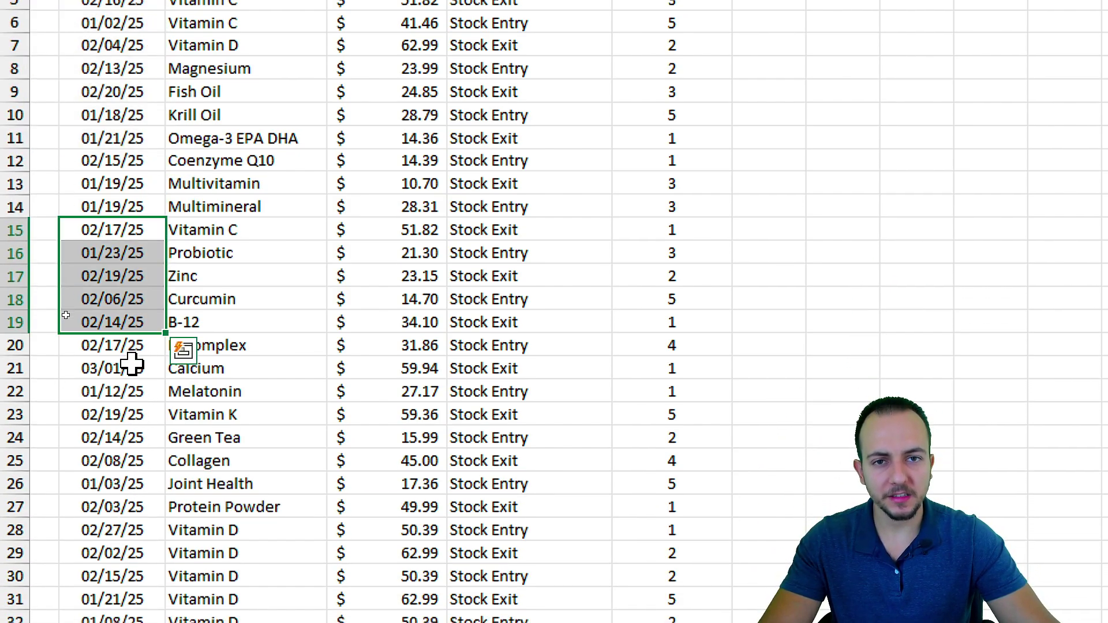
scroll(114, 74, "up", 2)
left_click(114, 79)
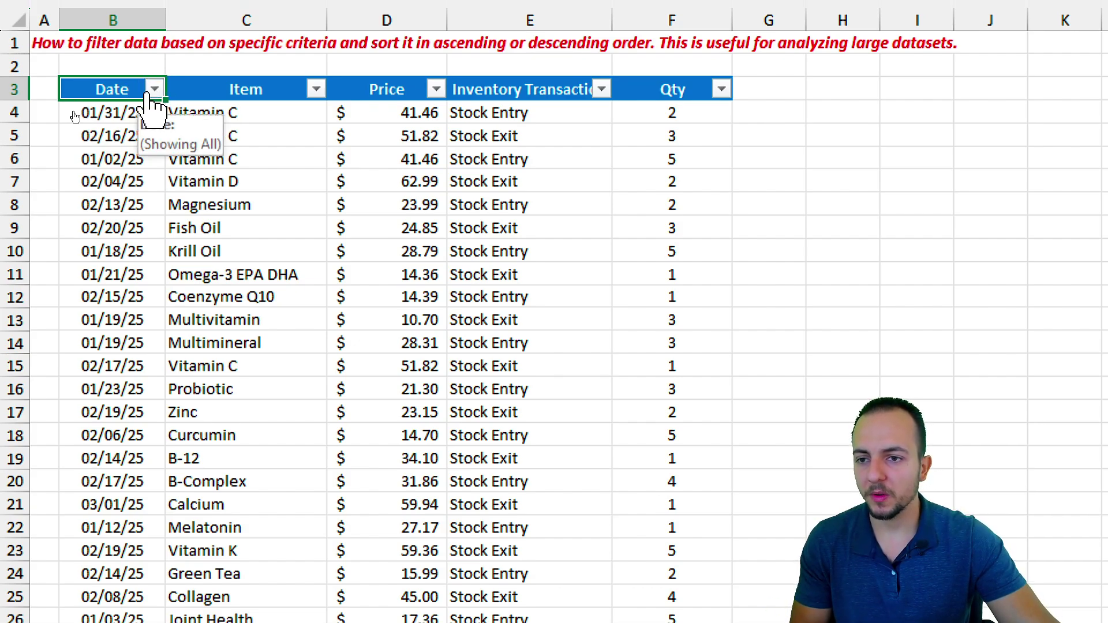
left_click(155, 90)
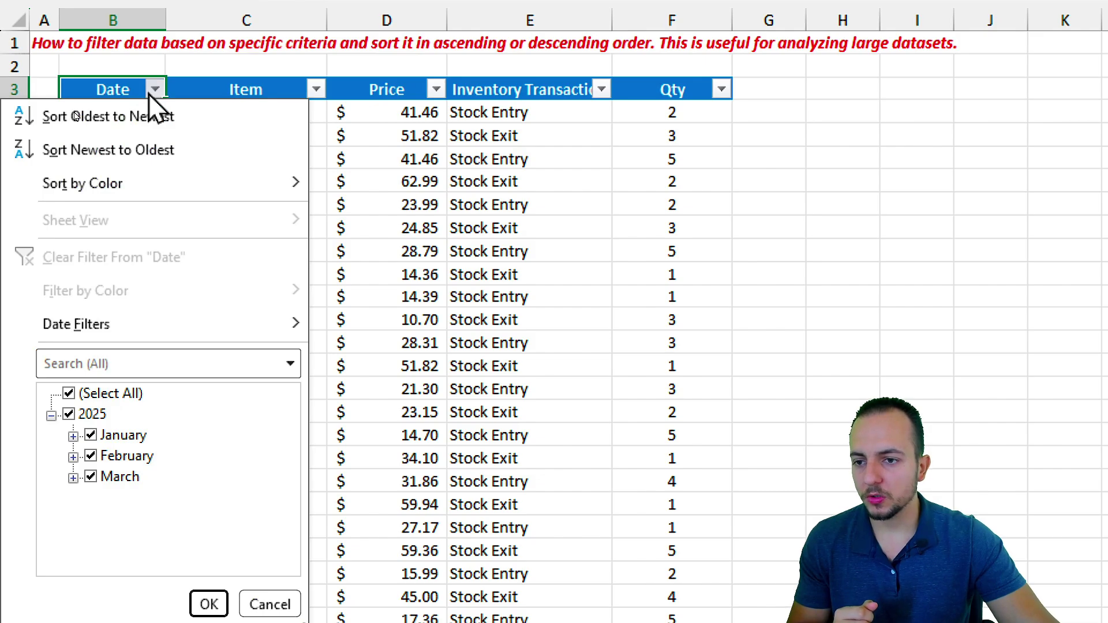
left_click(98, 127)
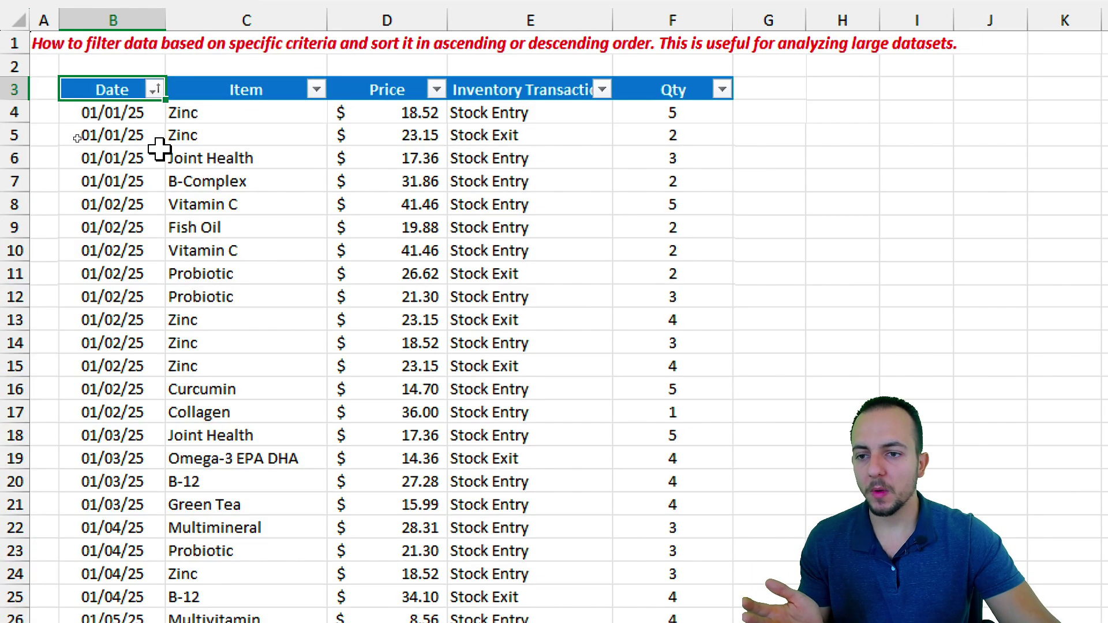
Sort the records by Date from newest to oldest, and restore the oldest-to-newest order.
left_click(138, 115)
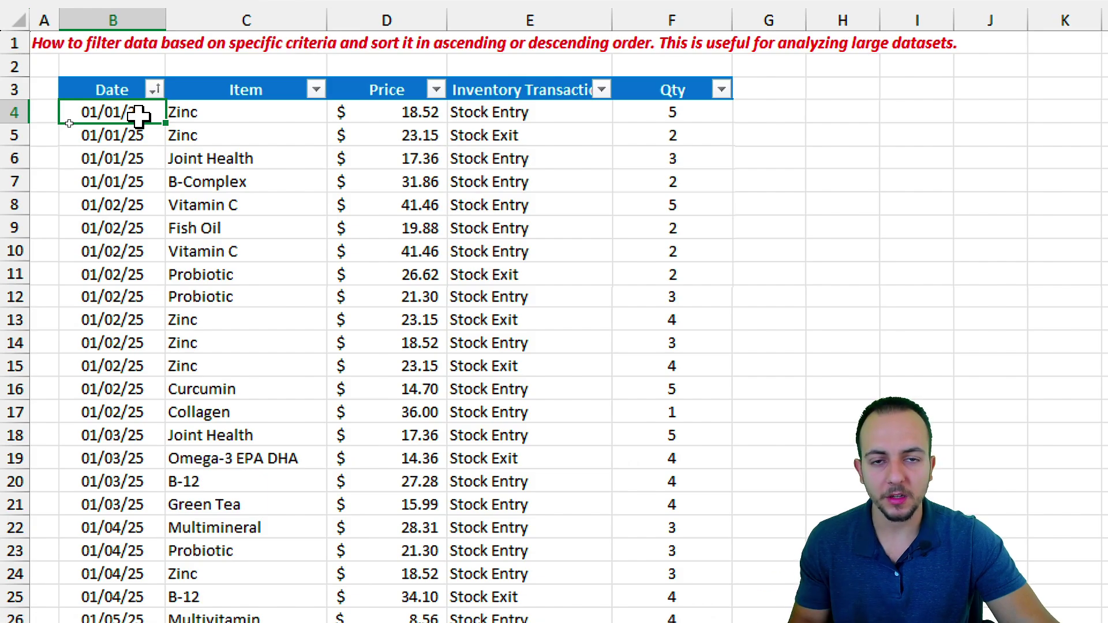
scroll(141, 346, "down", 4)
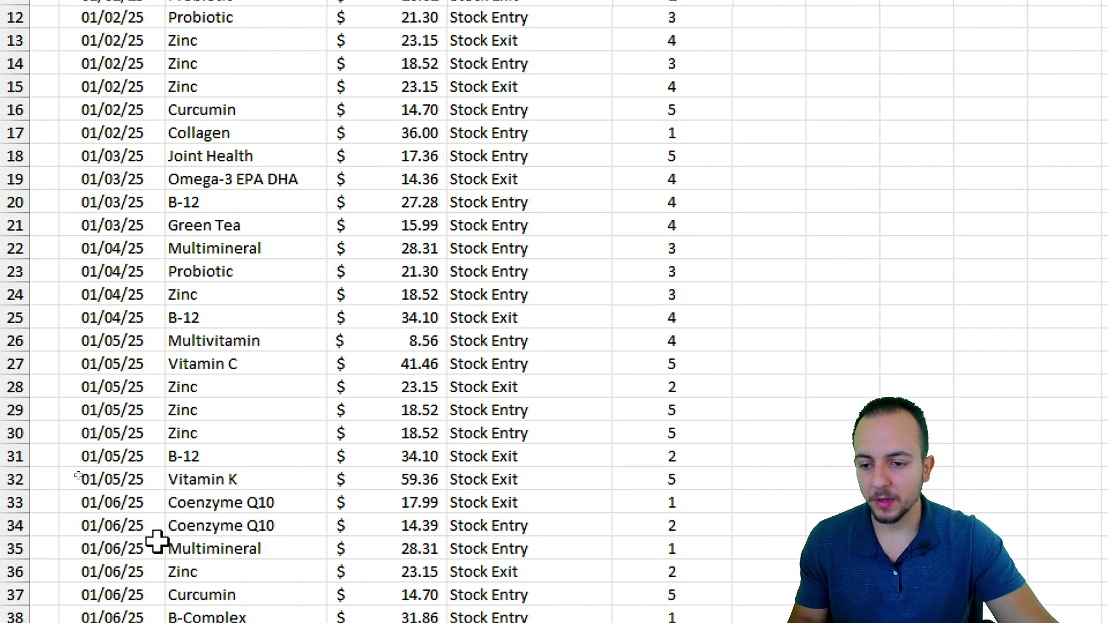
scroll(156, 537, "up", 1)
scroll(192, 71, "up", 3)
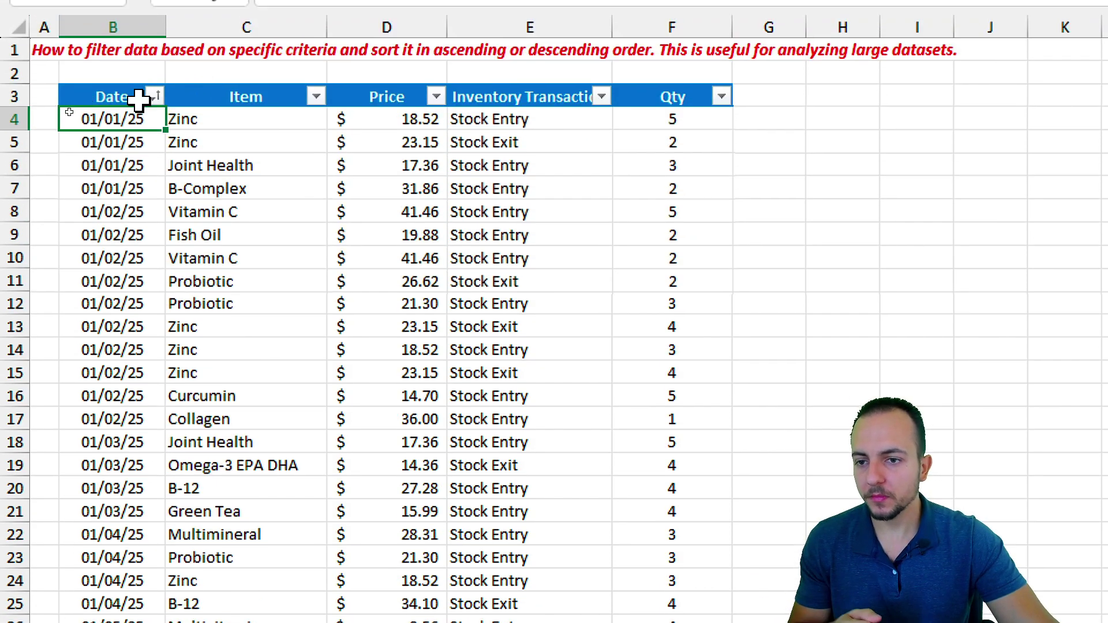
left_click(153, 87)
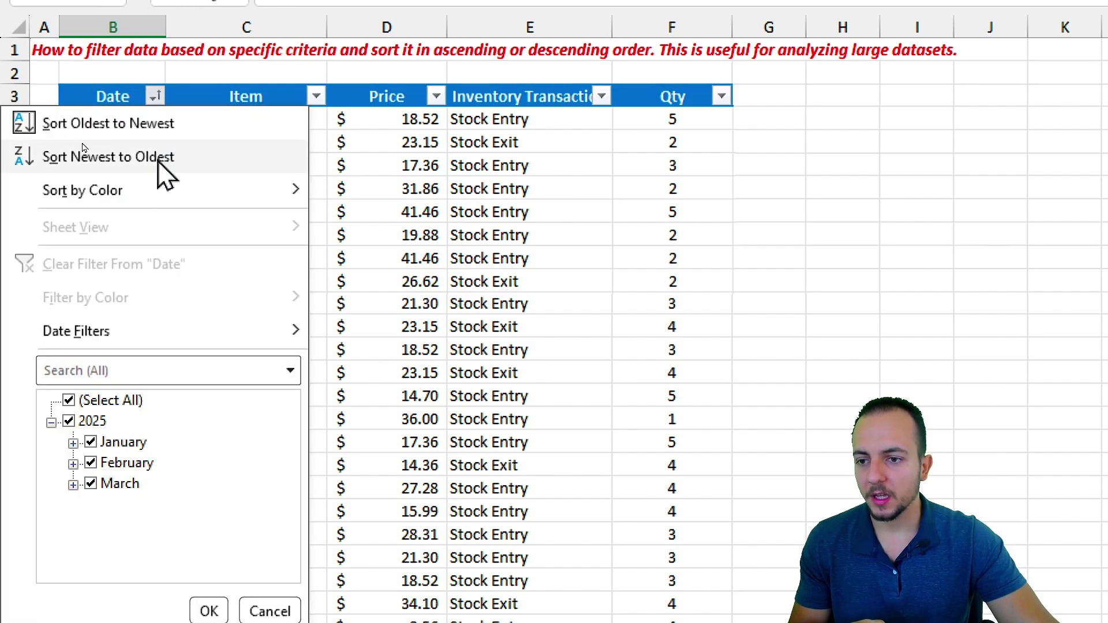
left_click(188, 166)
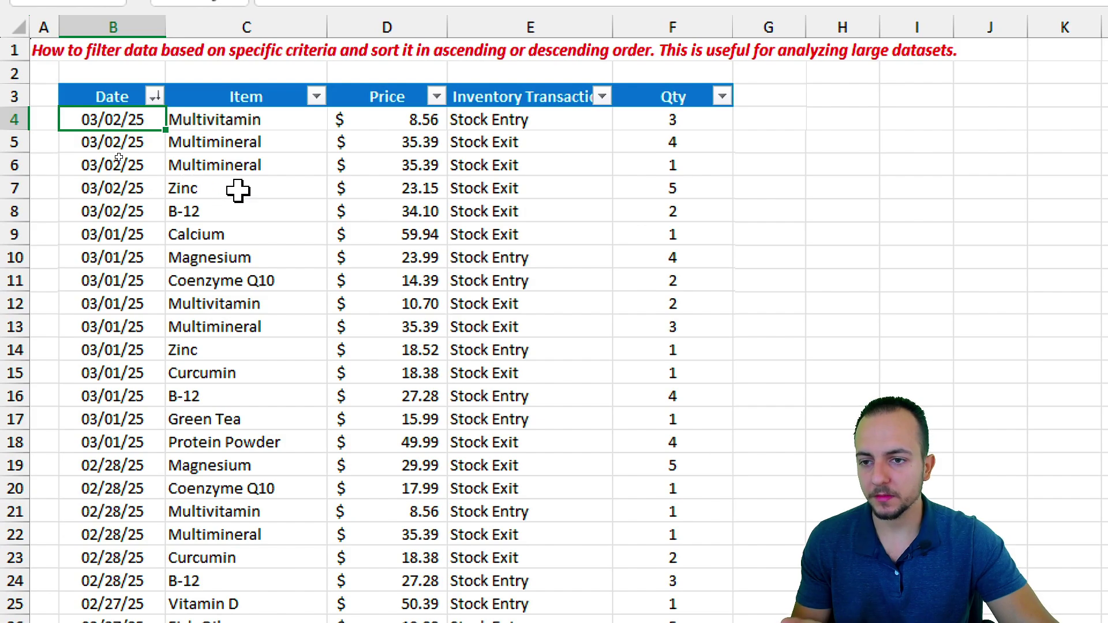
left_click(154, 96)
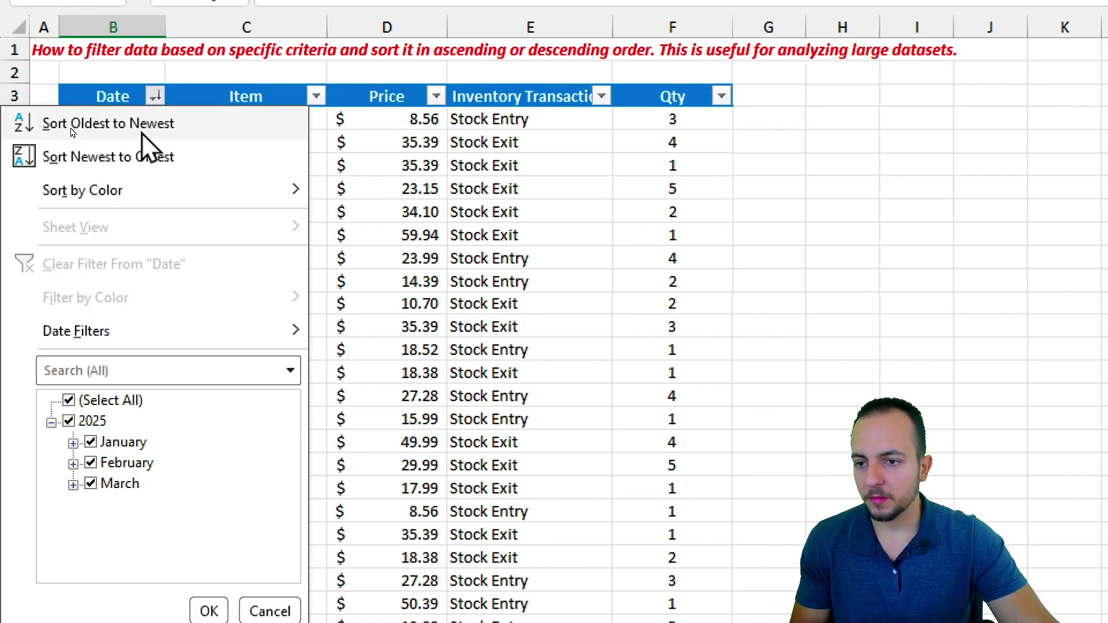
left_click(142, 133)
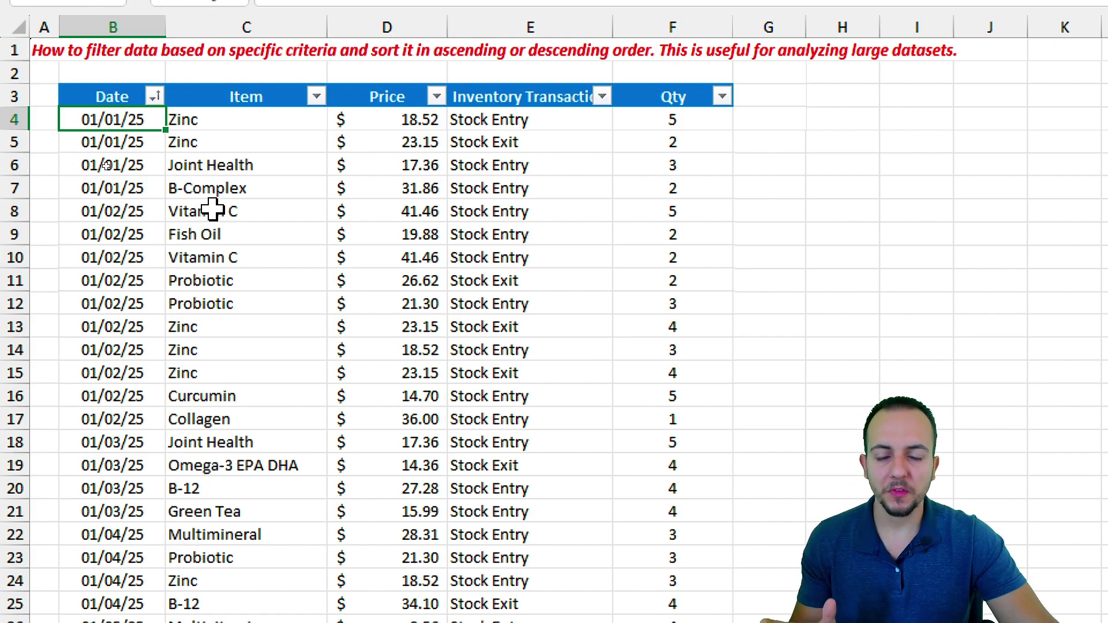
Sort the inventory records by the Item column alphabetically from A to Z.
left_click(257, 98)
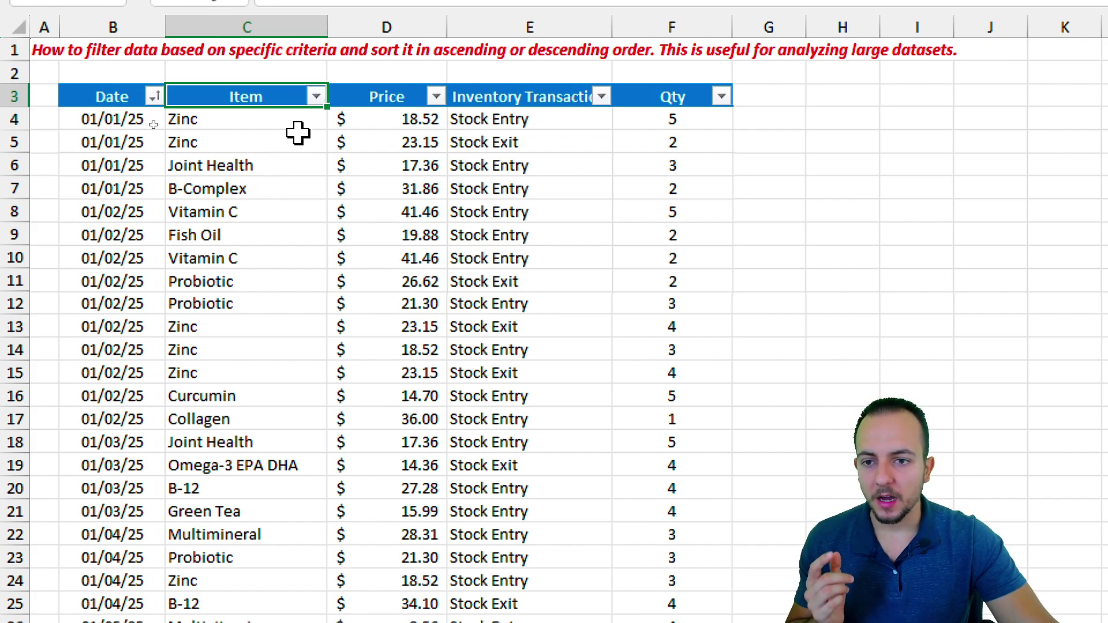
left_click(317, 96)
left_click(317, 98)
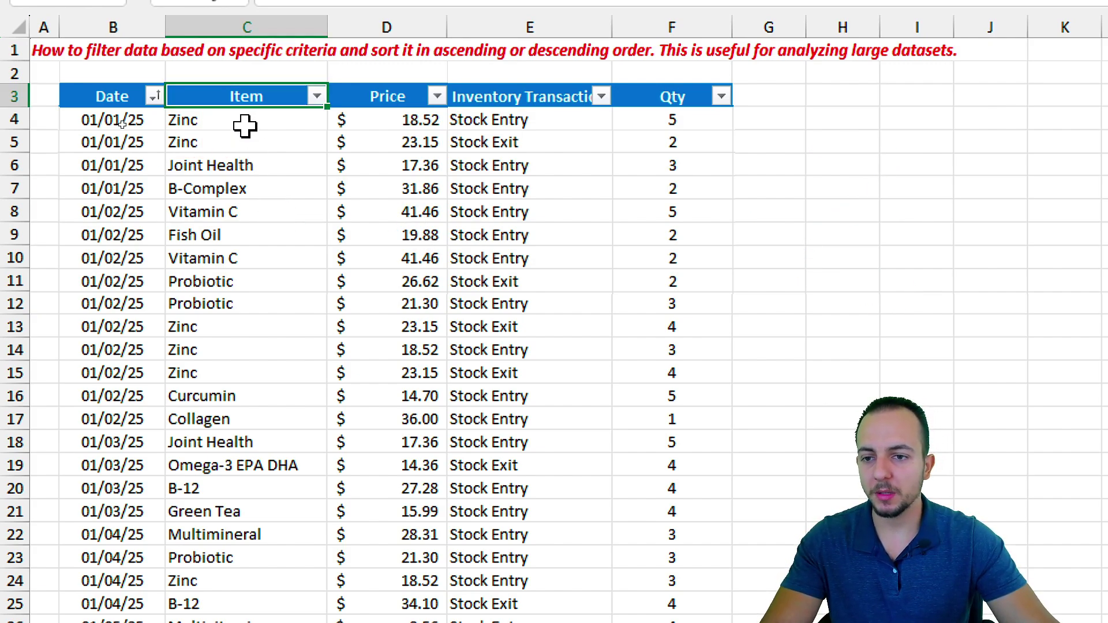
left_click_drag(244, 123, 245, 143)
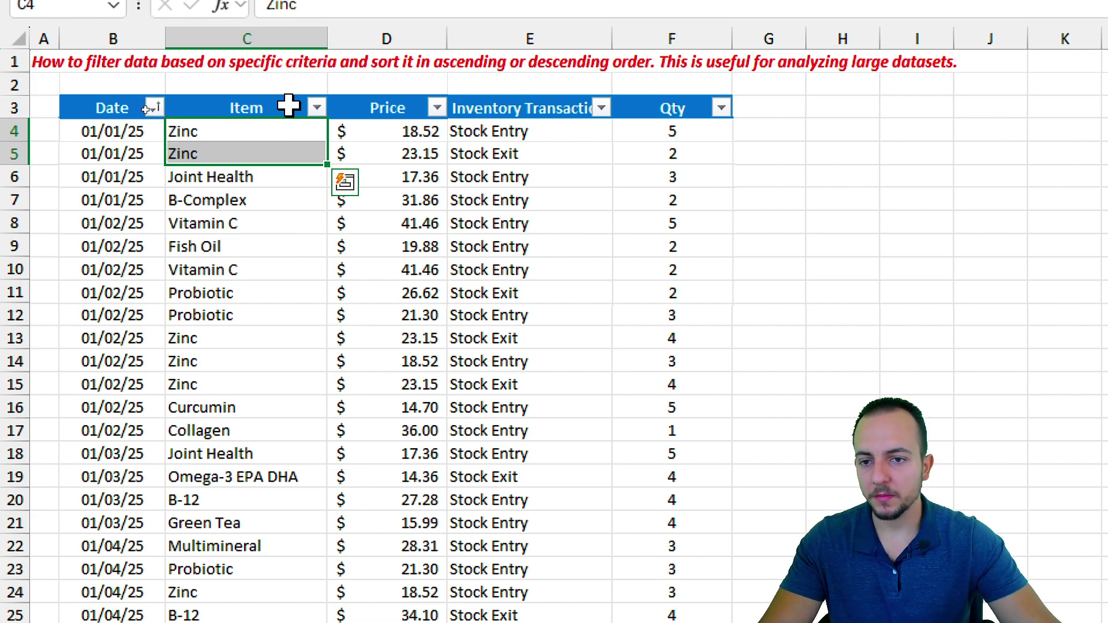
left_click(289, 93)
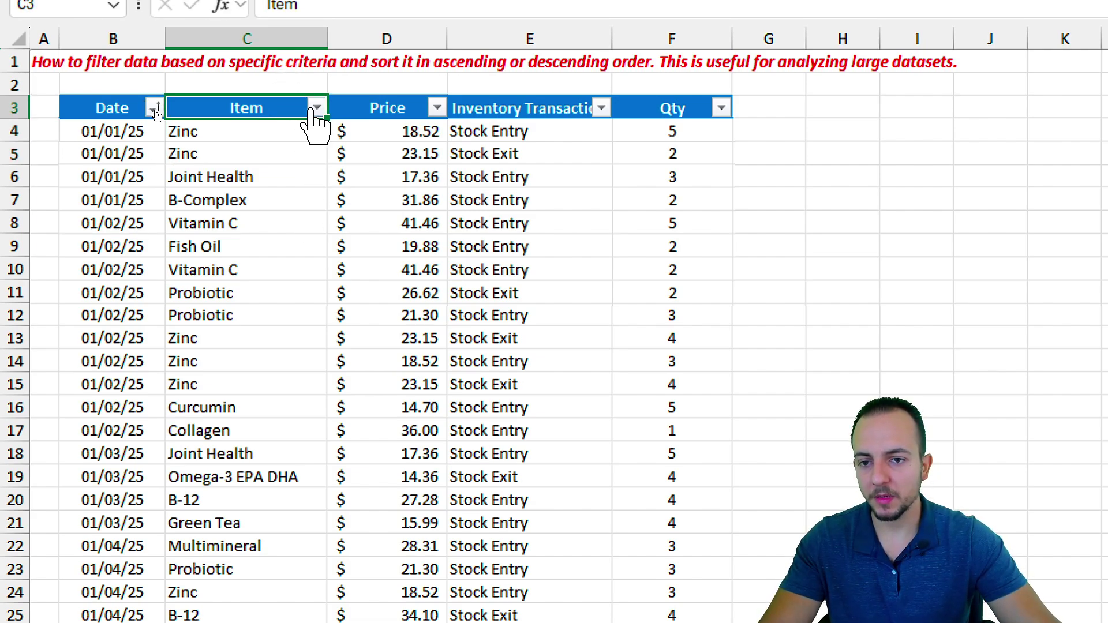
left_click(316, 96)
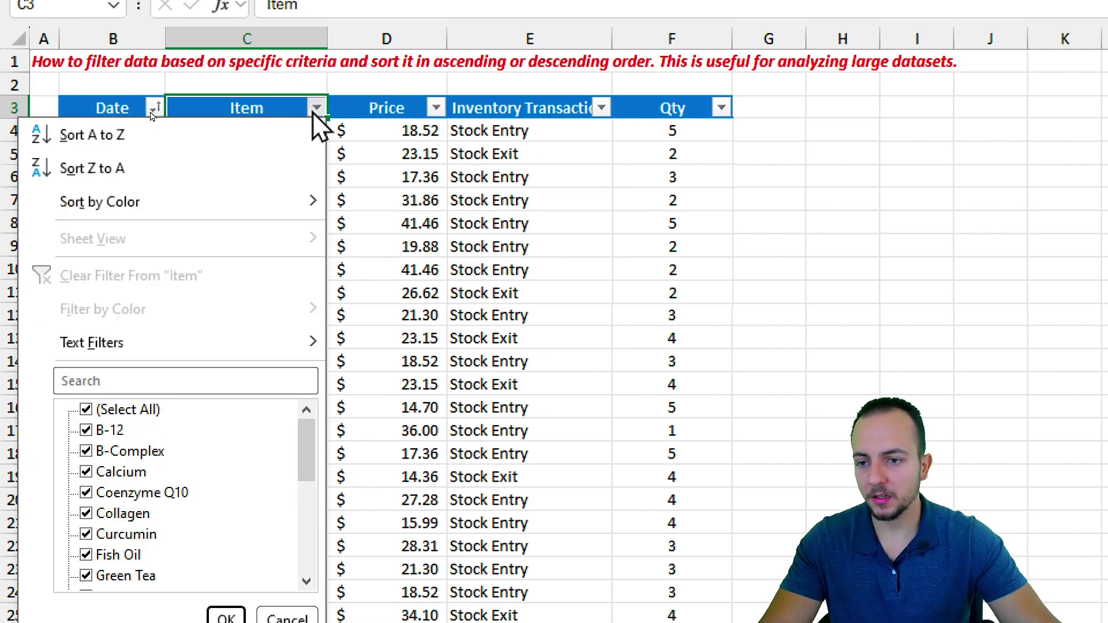
left_click(76, 132)
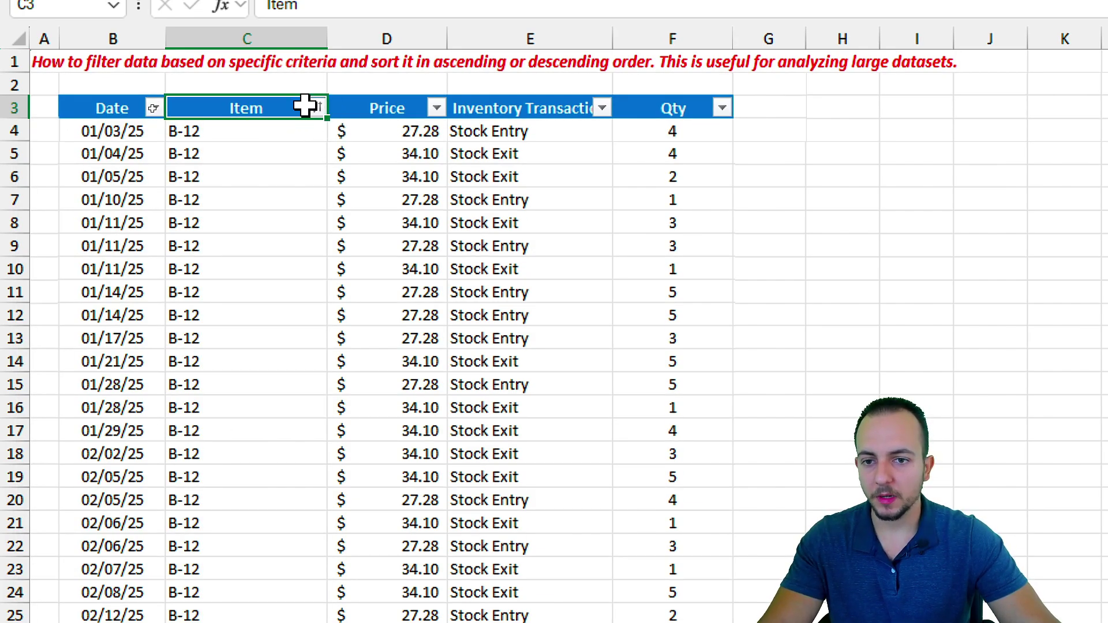
Check which Sort by Color options the Item column offers, and leave the sort order as it is.
left_click(317, 109)
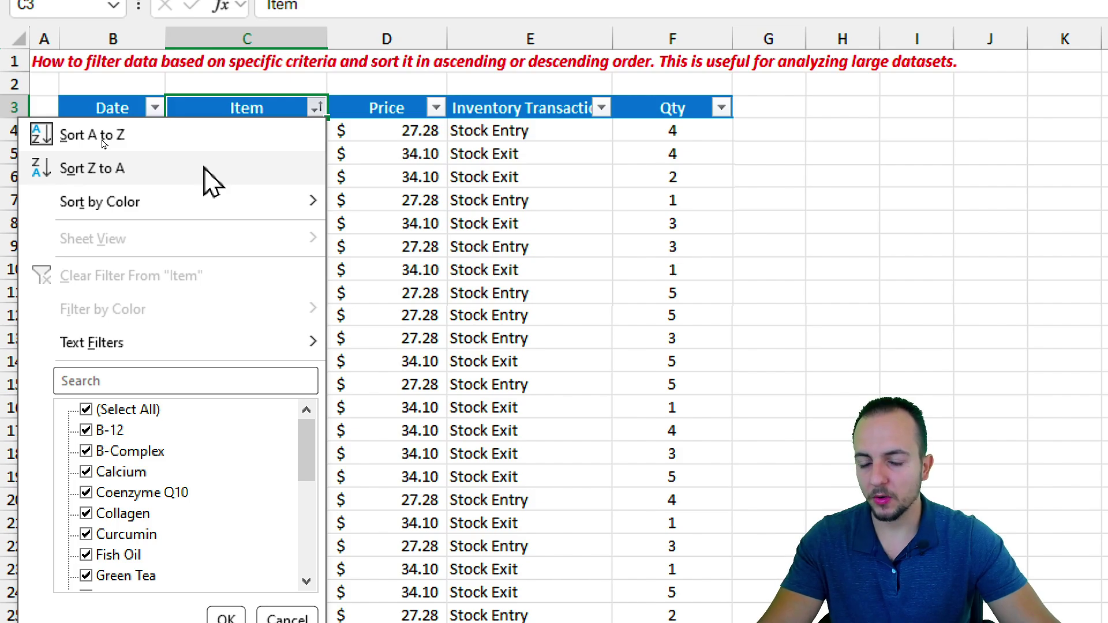
mouse_move(240, 220)
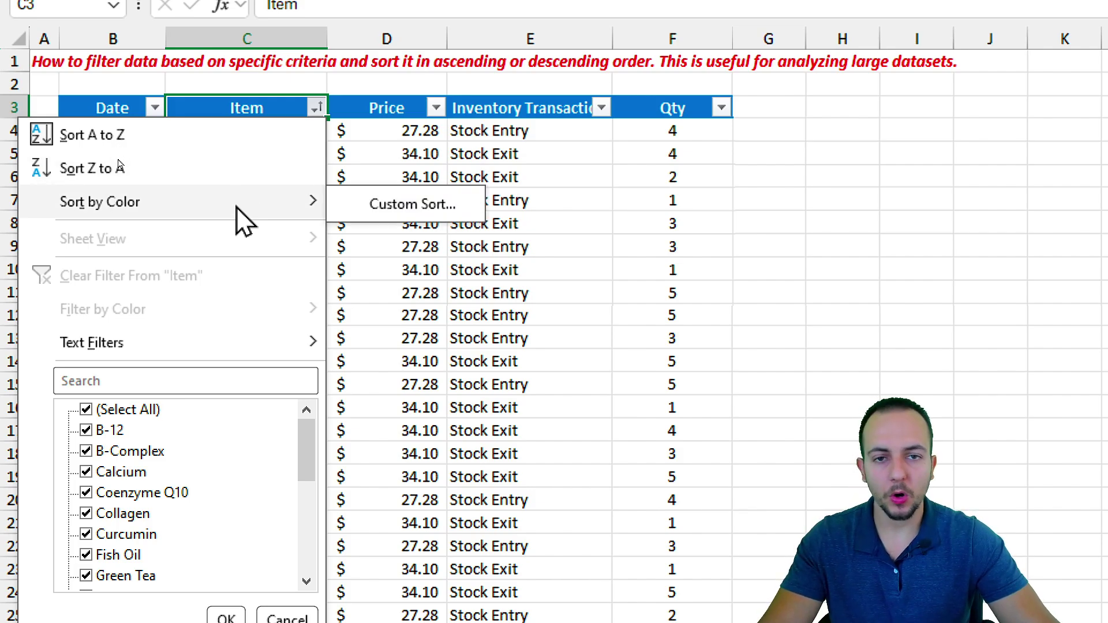
key("Escape")
key("Escape")
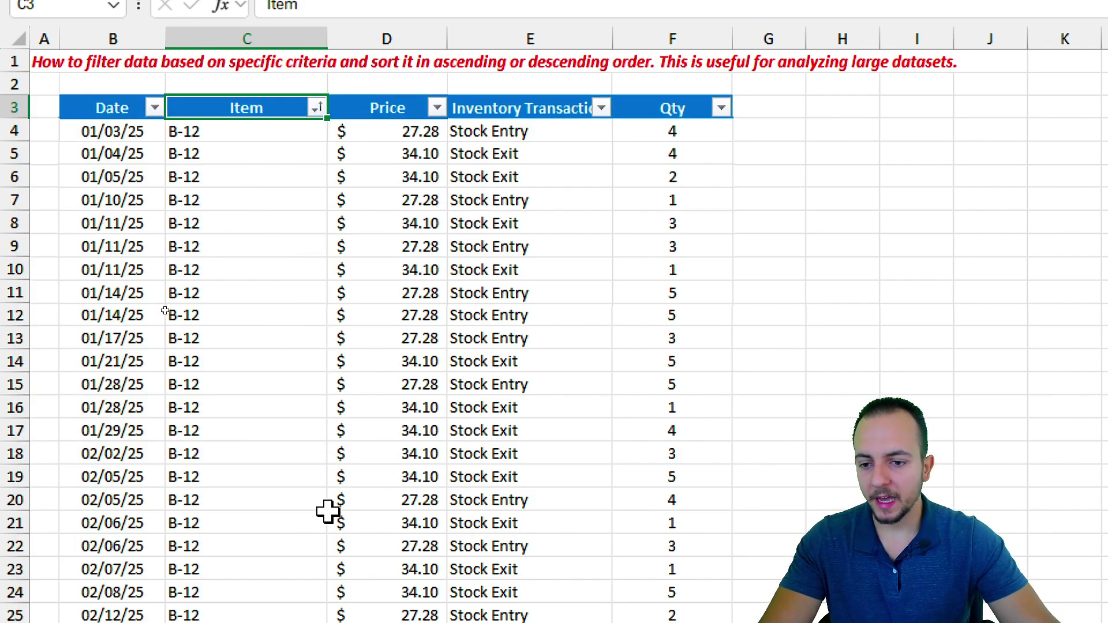
Fill the B-12 cells C10:C15 in the Item column with a light orange theme color.
left_click_drag(277, 276, 262, 379)
scroll(262, 381, "down", 1)
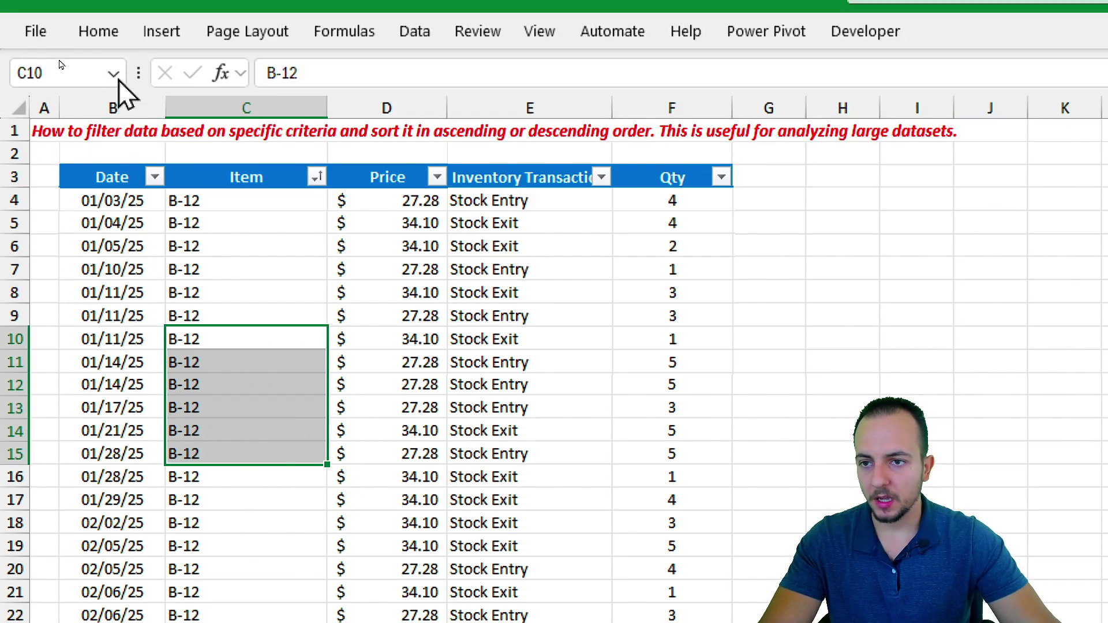
left_click(99, 30)
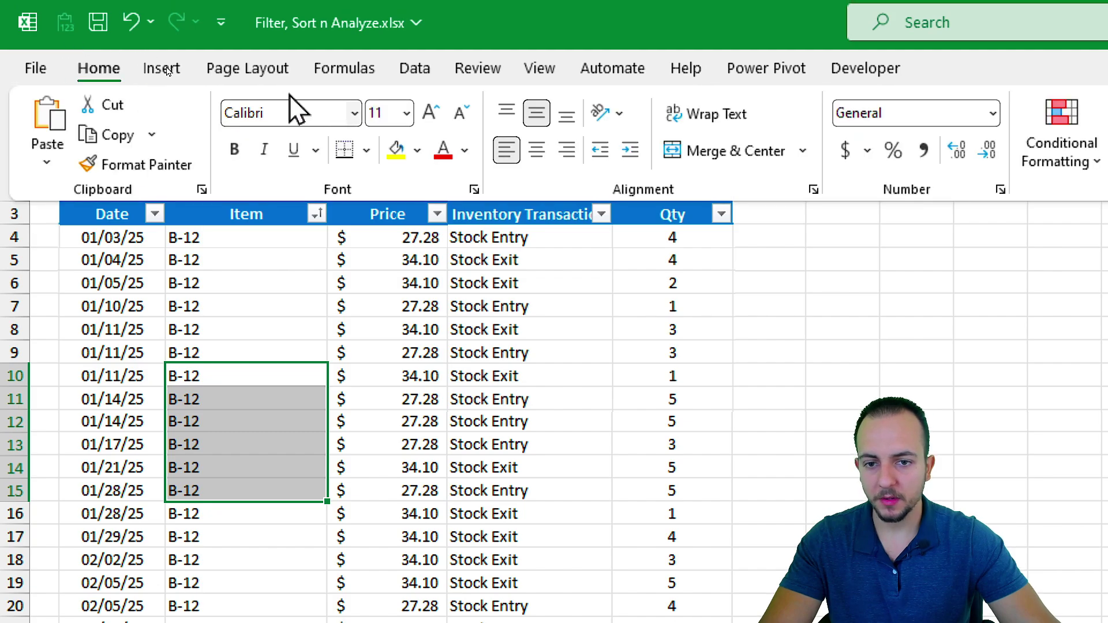
left_click(418, 151)
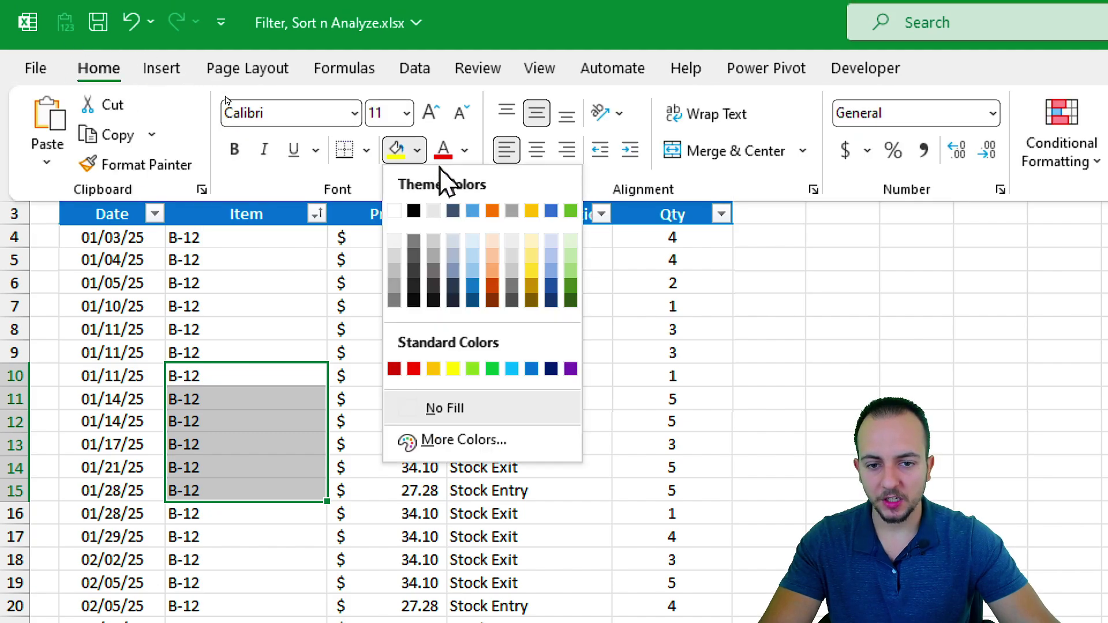
left_click(491, 254)
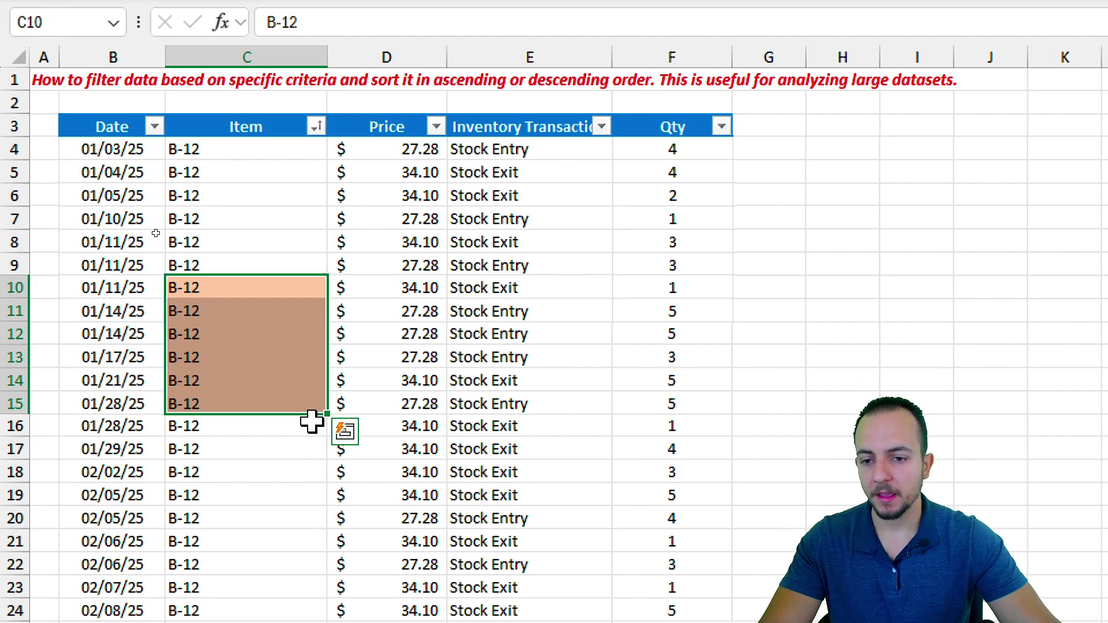
Sort the records by the light orange cell color in the Item column.
left_click(301, 306)
left_click(294, 215)
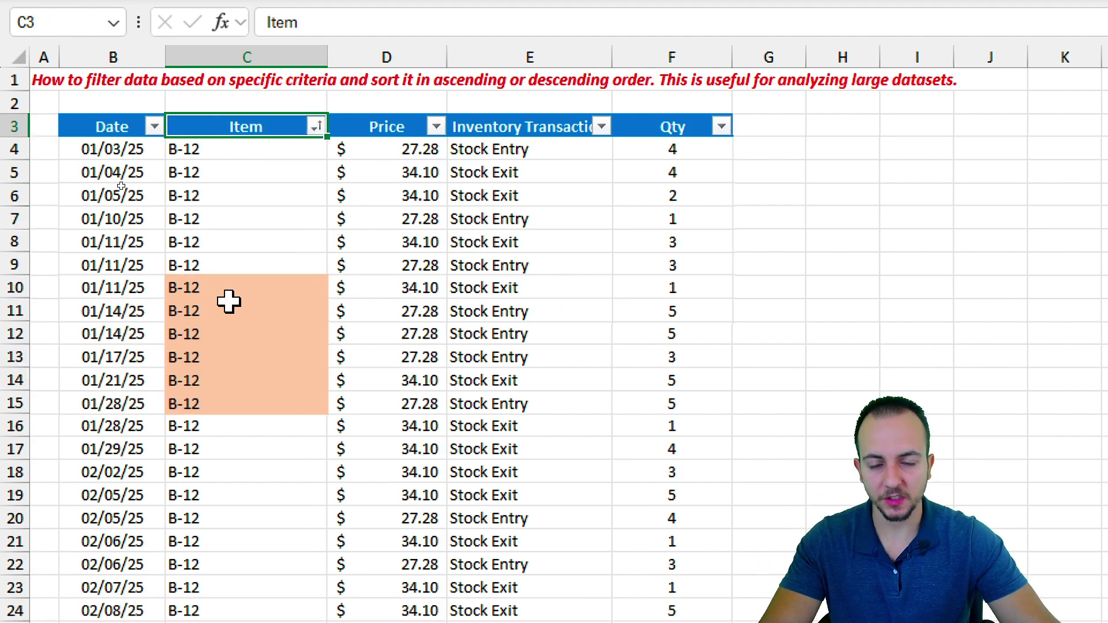
left_click(315, 127)
mouse_move(215, 232)
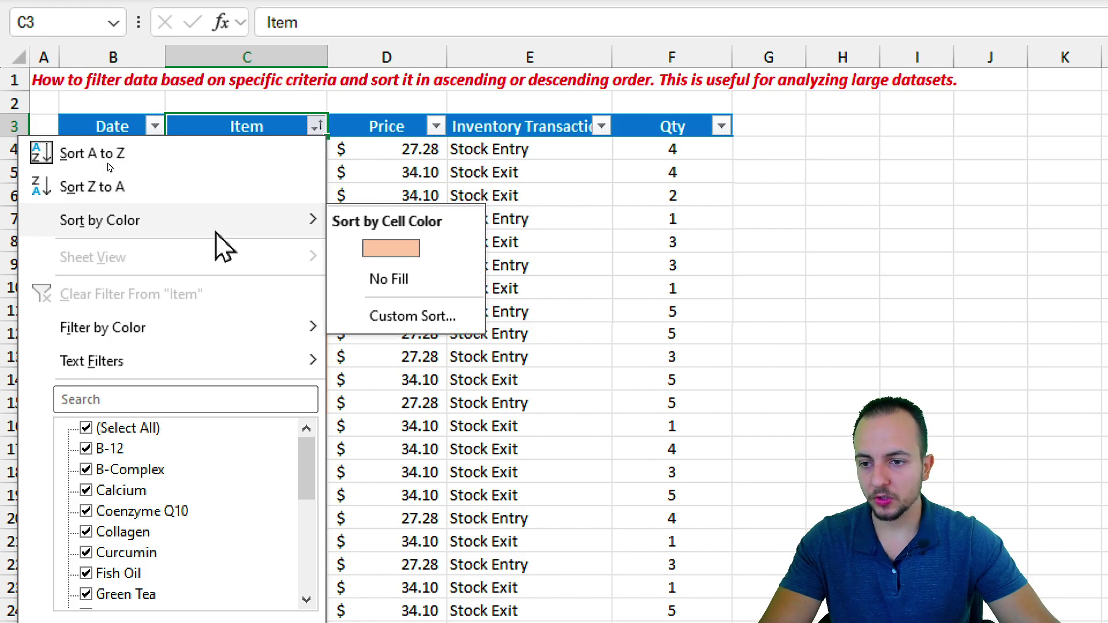
left_click(386, 247)
left_click(229, 315)
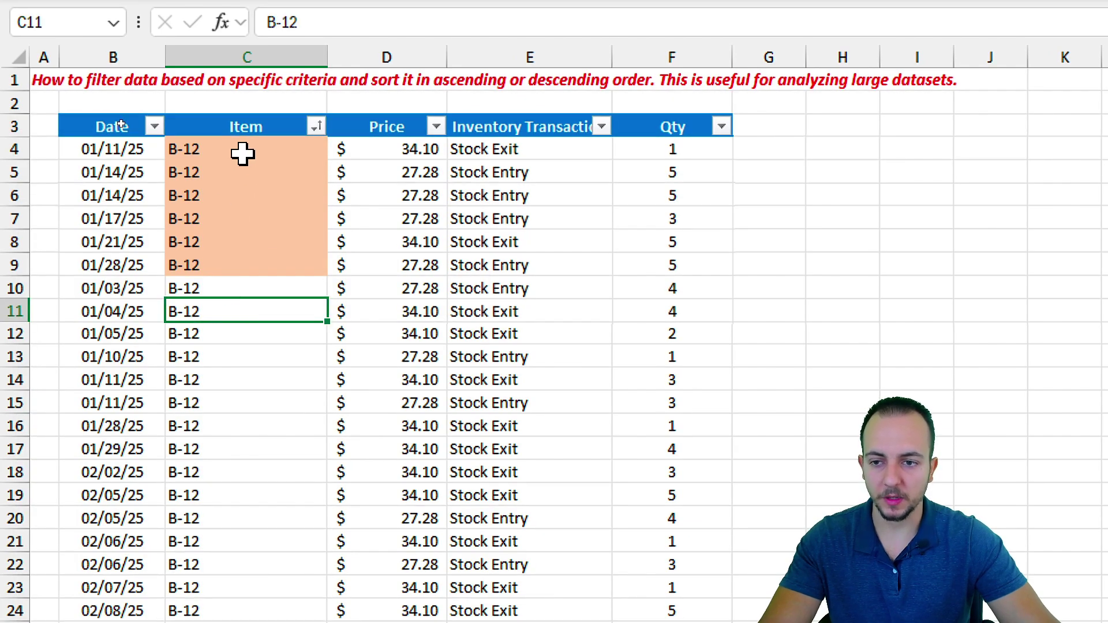
left_click_drag(242, 153, 229, 264)
left_click(286, 225)
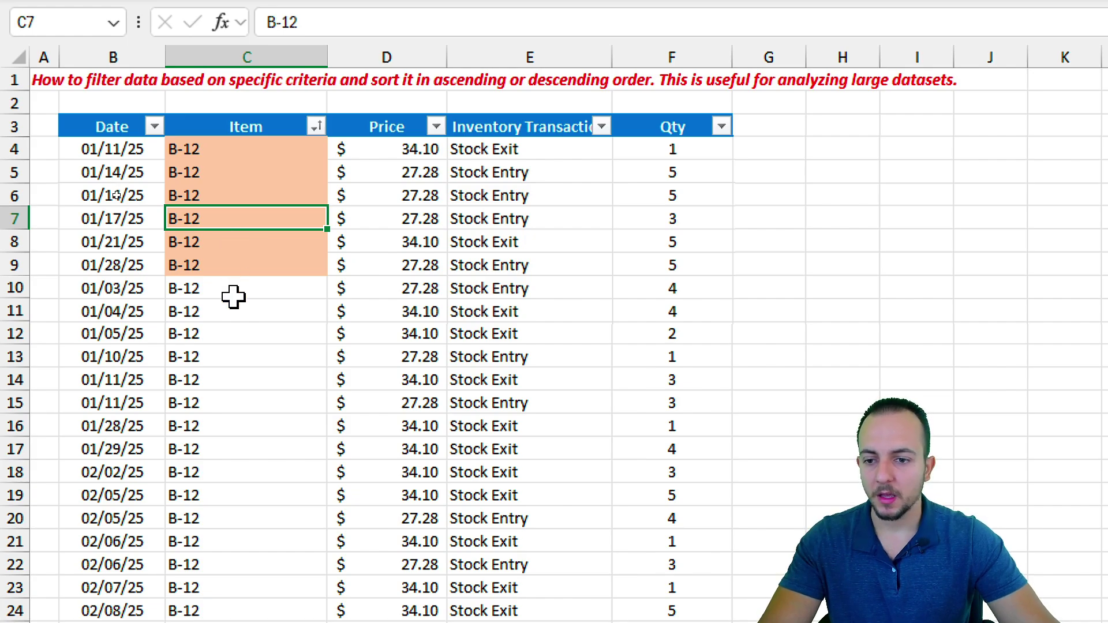
left_click_drag(260, 309, 257, 516)
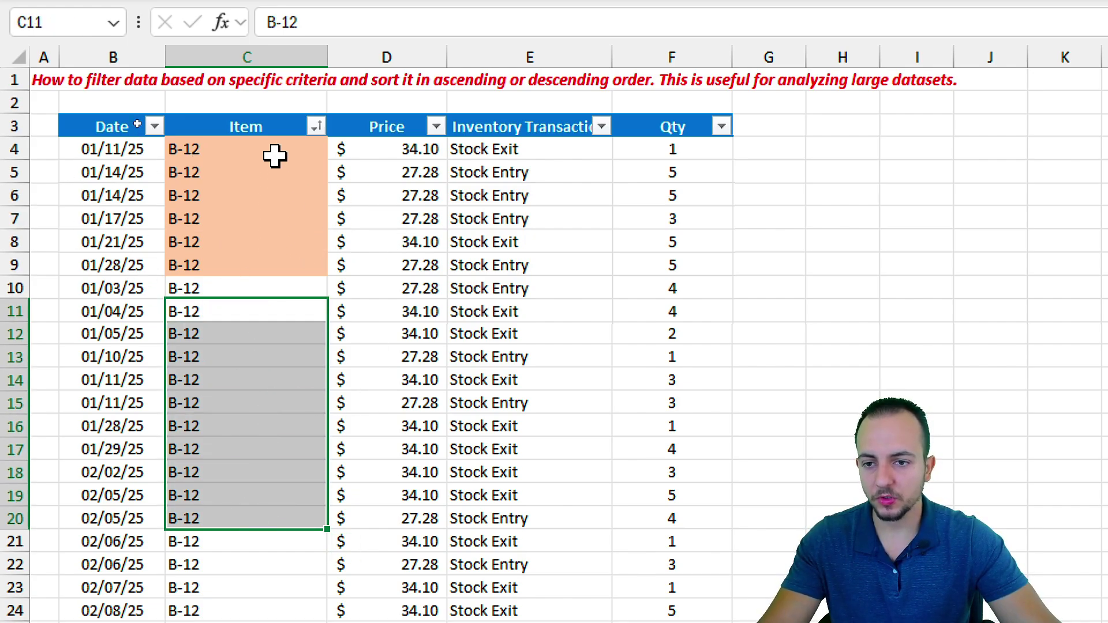
Remove the fill color from cells C4:C11 and sort the Item column from A to Z.
left_click_drag(272, 151, 262, 312)
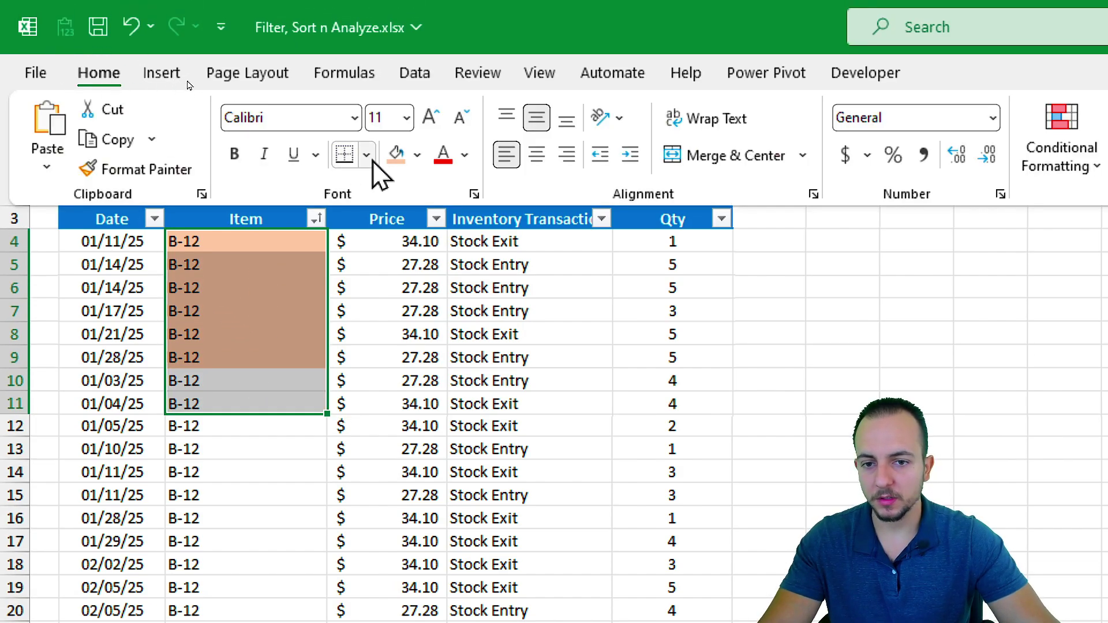
left_click(417, 155)
left_click(444, 411)
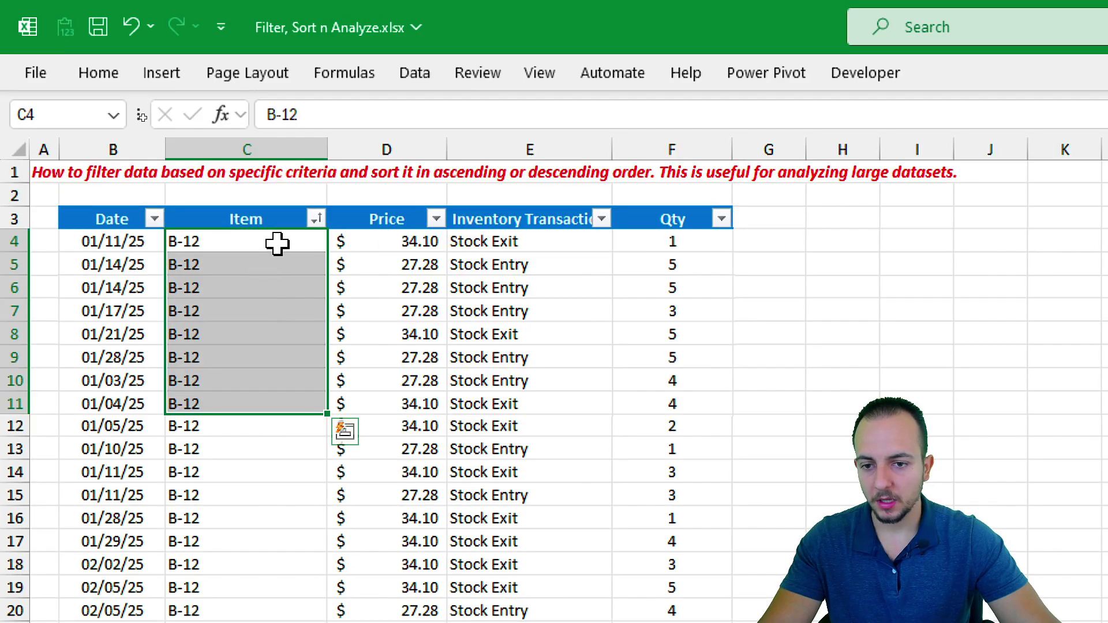
left_click(317, 220)
left_click(228, 247)
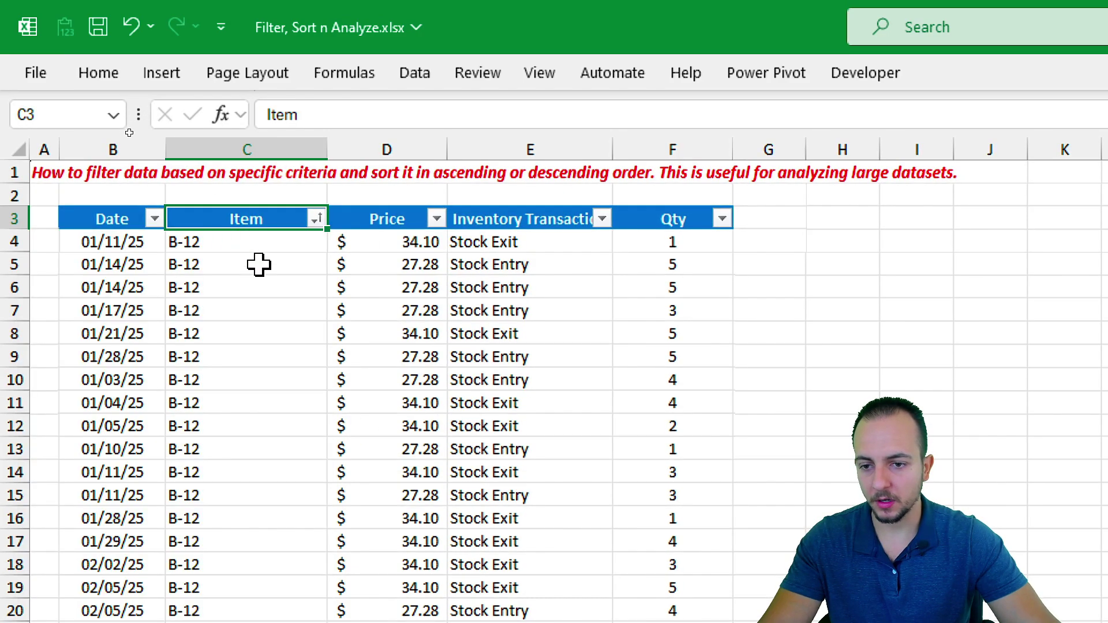
left_click(258, 265)
Sort the inventory records by Price from smallest to largest.
left_click(410, 222)
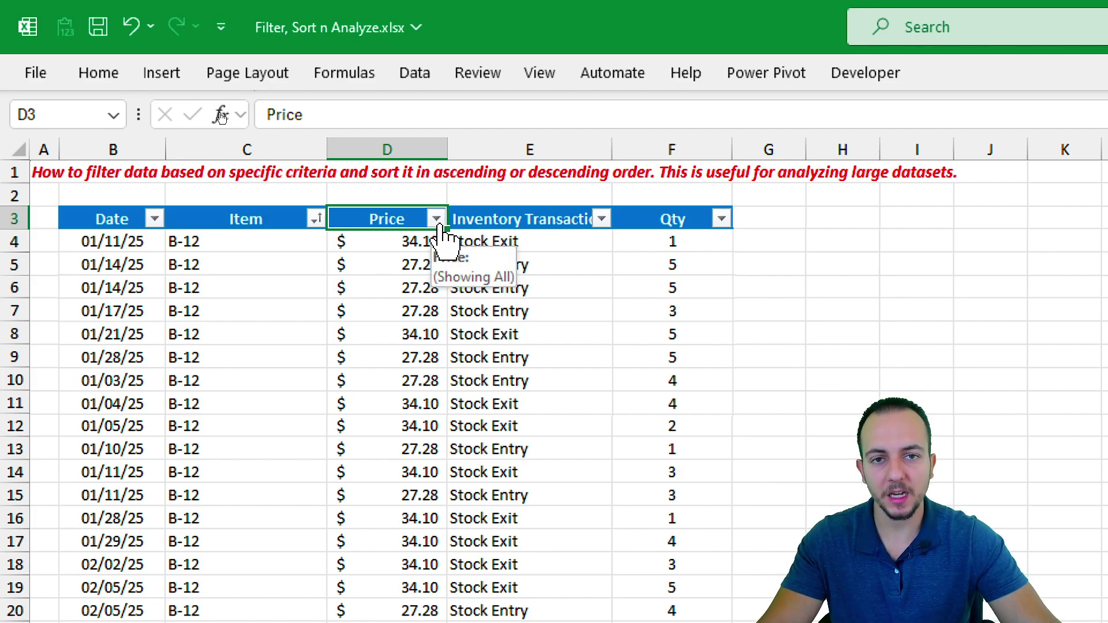
left_click(436, 220)
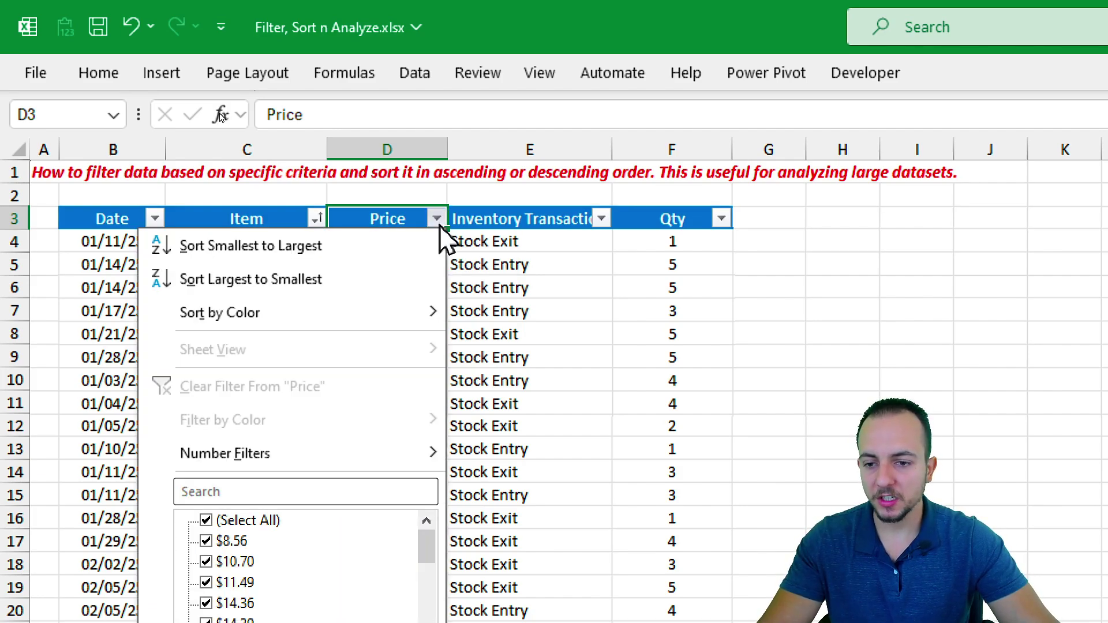
left_click(330, 254)
left_click(383, 267)
left_click(436, 220)
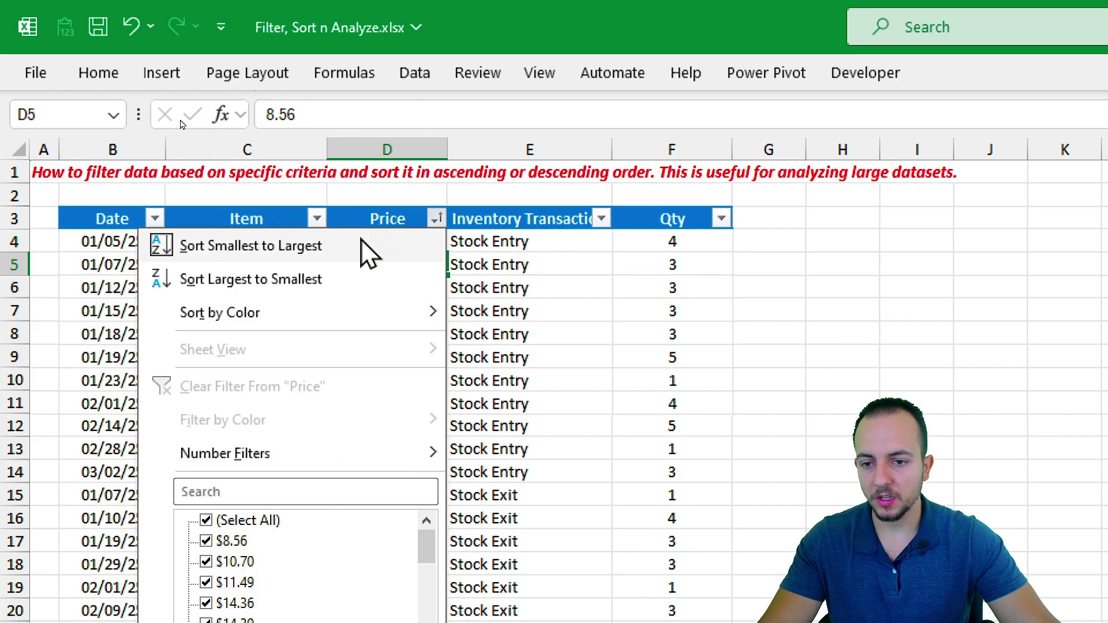
left_click(368, 254)
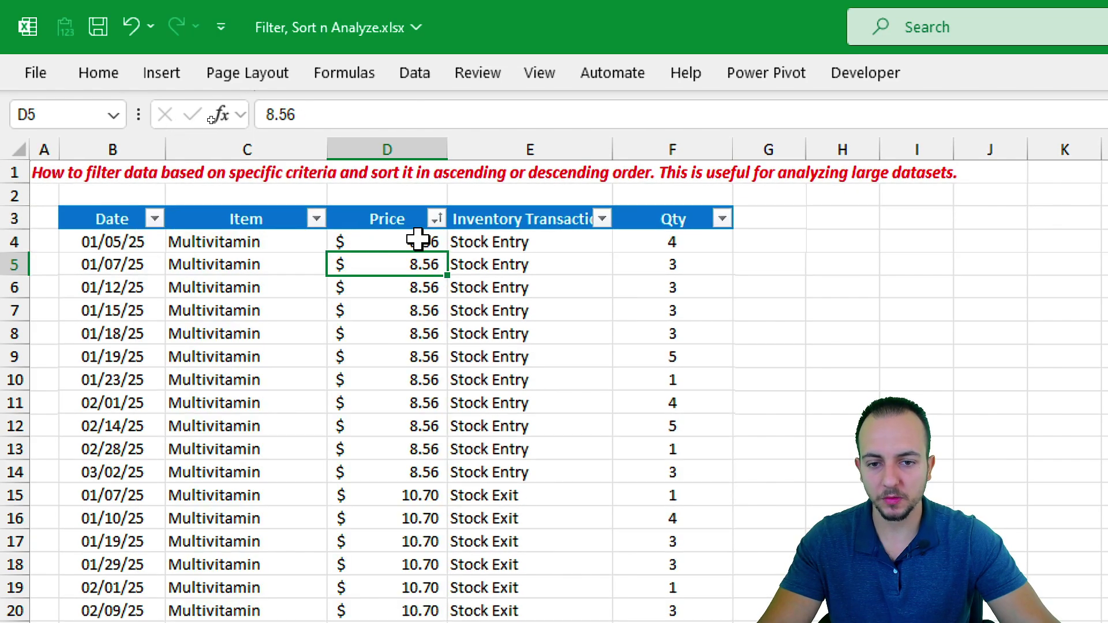
left_click(574, 220)
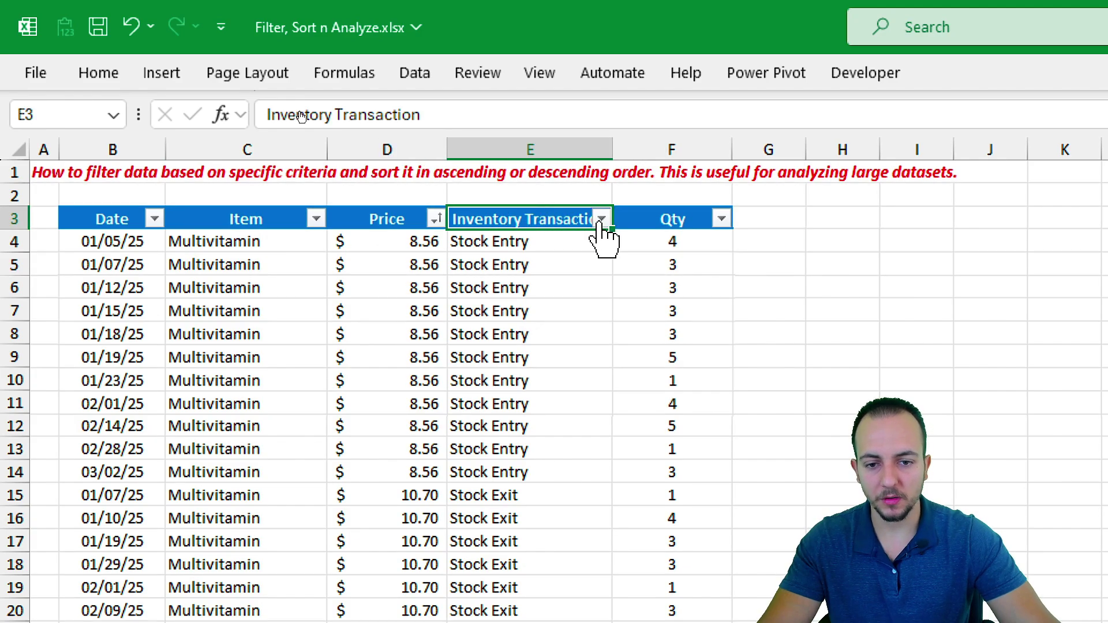
left_click(601, 223)
left_click(582, 219)
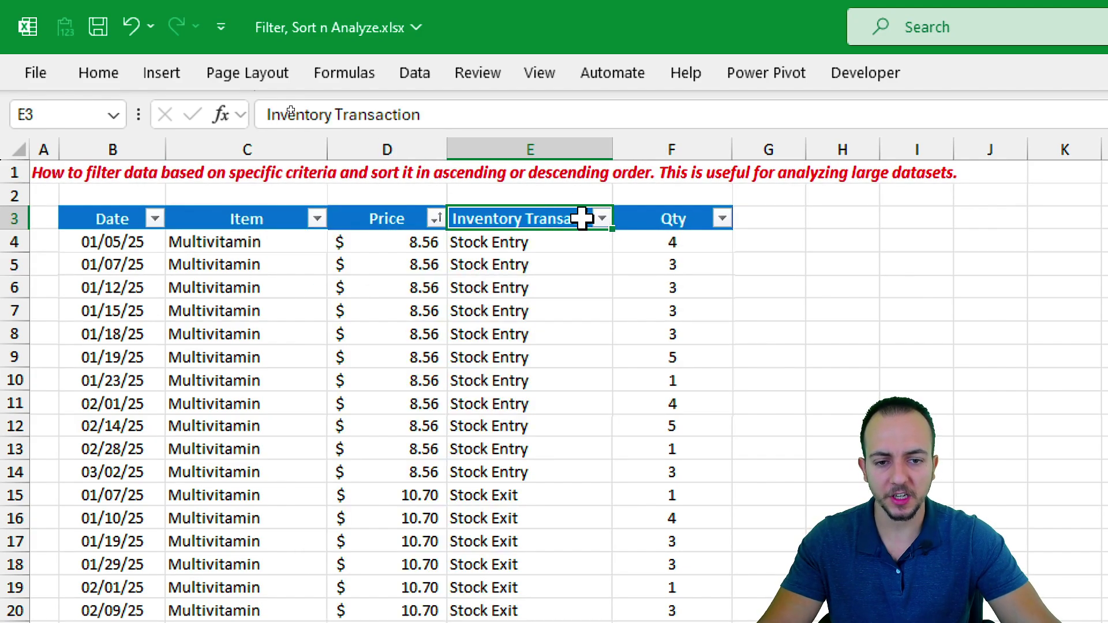
left_click(558, 264)
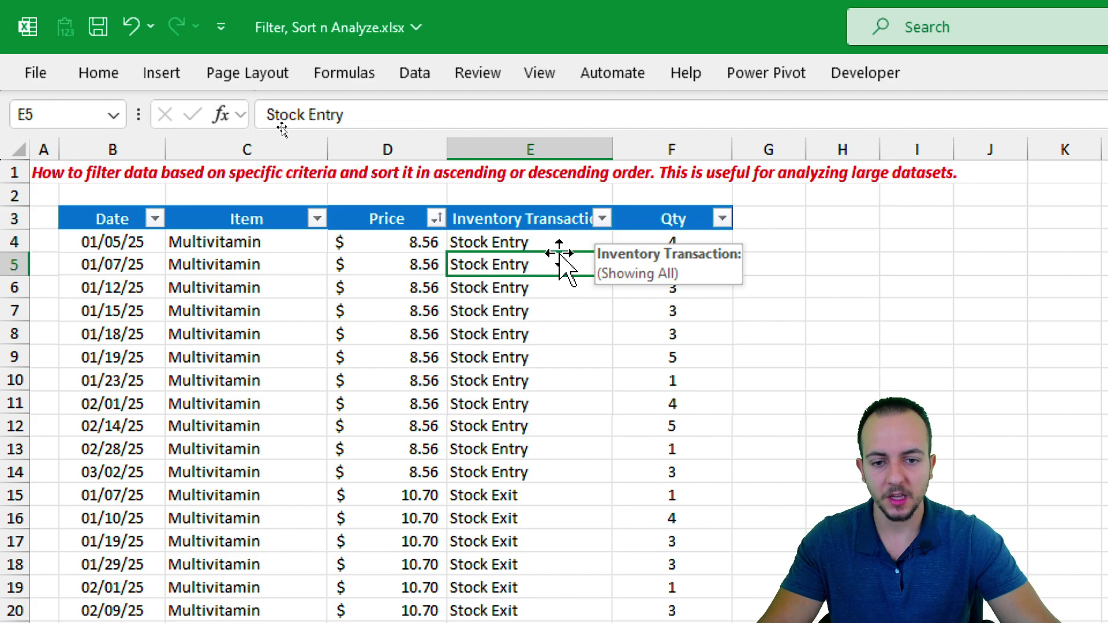
left_click(559, 504)
left_click(689, 226)
left_click_drag(683, 247, 679, 338)
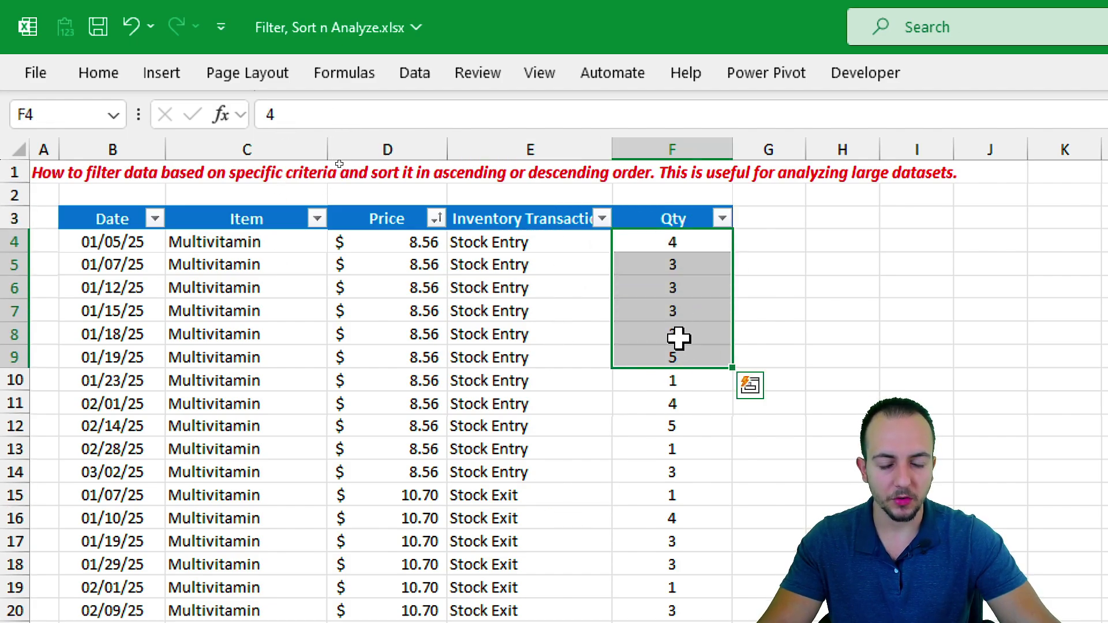
Sort the inventory records by Date from oldest to newest.
left_click(111, 220)
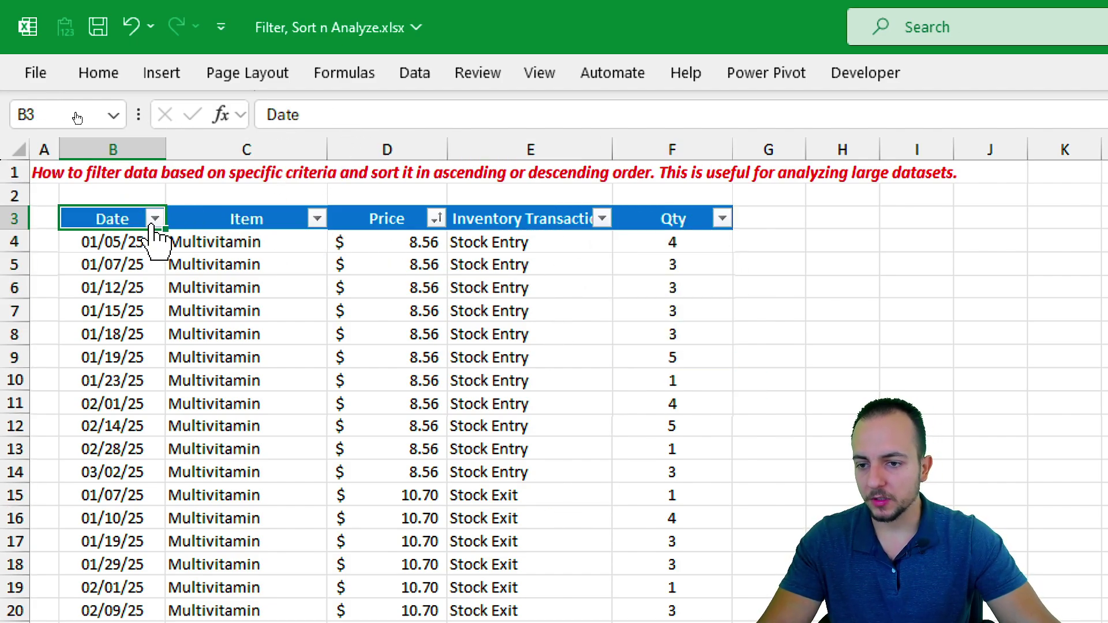
left_click(154, 219)
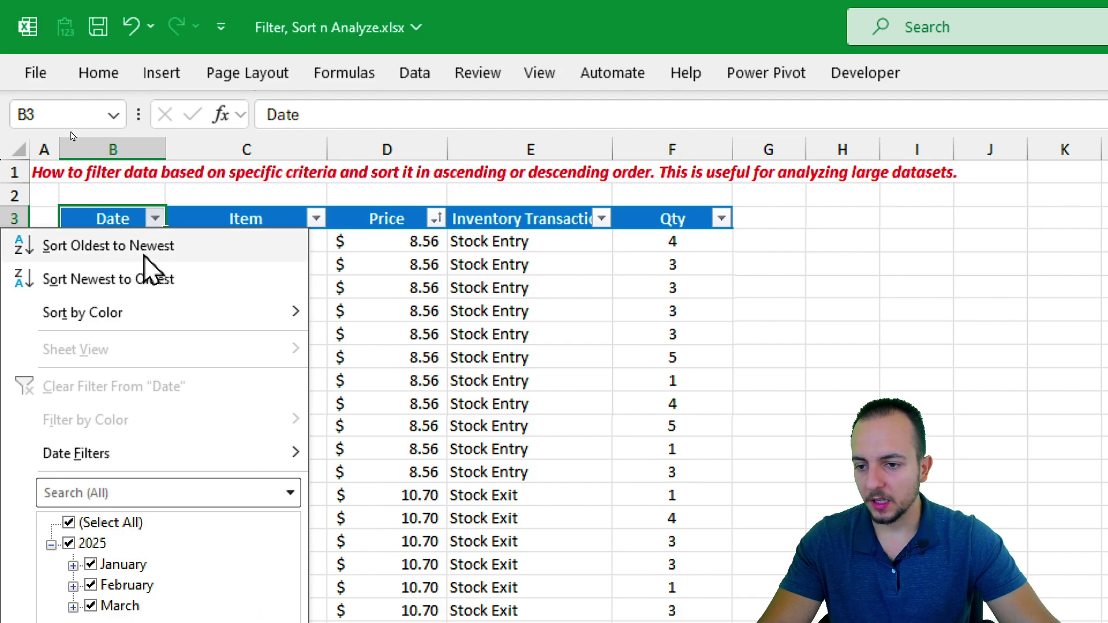
left_click(173, 249)
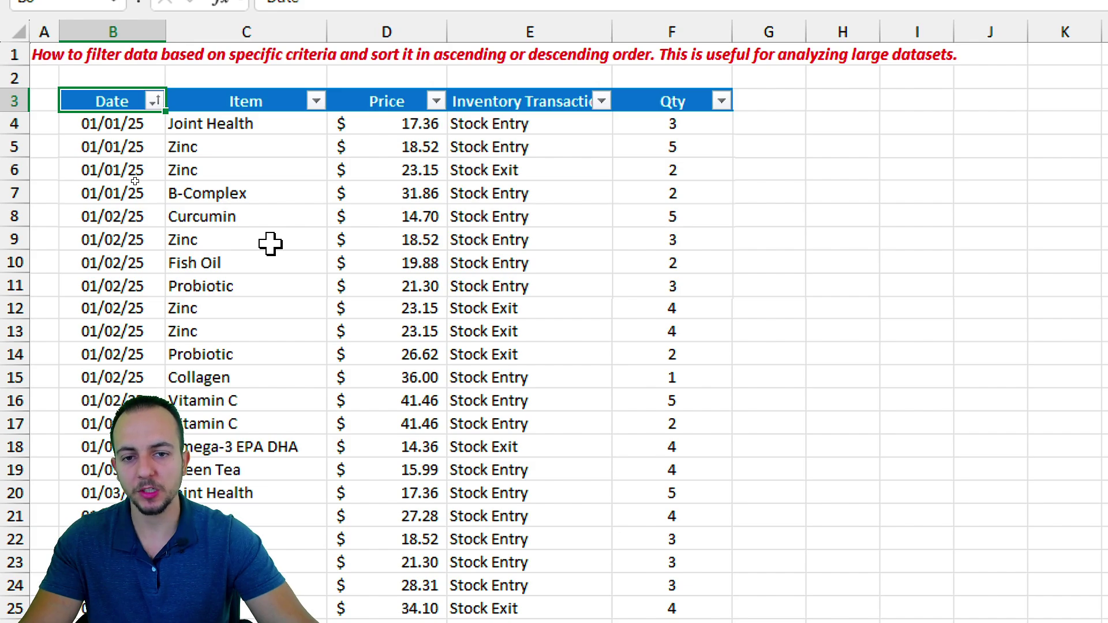
Filter the Date column to show only the February 2025 records.
left_click(155, 103)
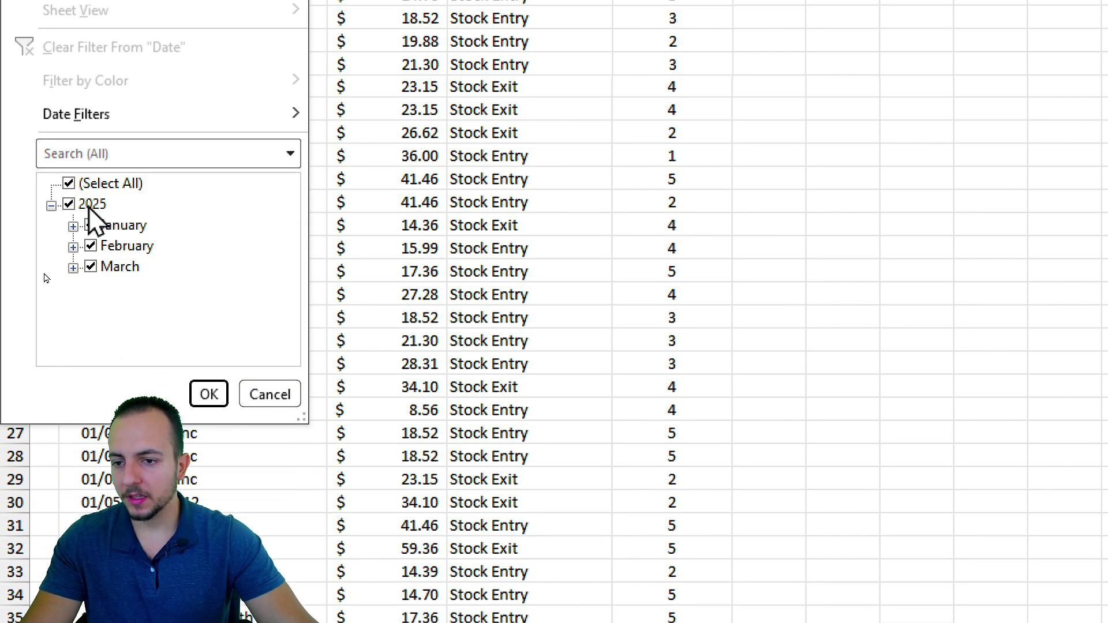
left_click(93, 427)
left_click(123, 252)
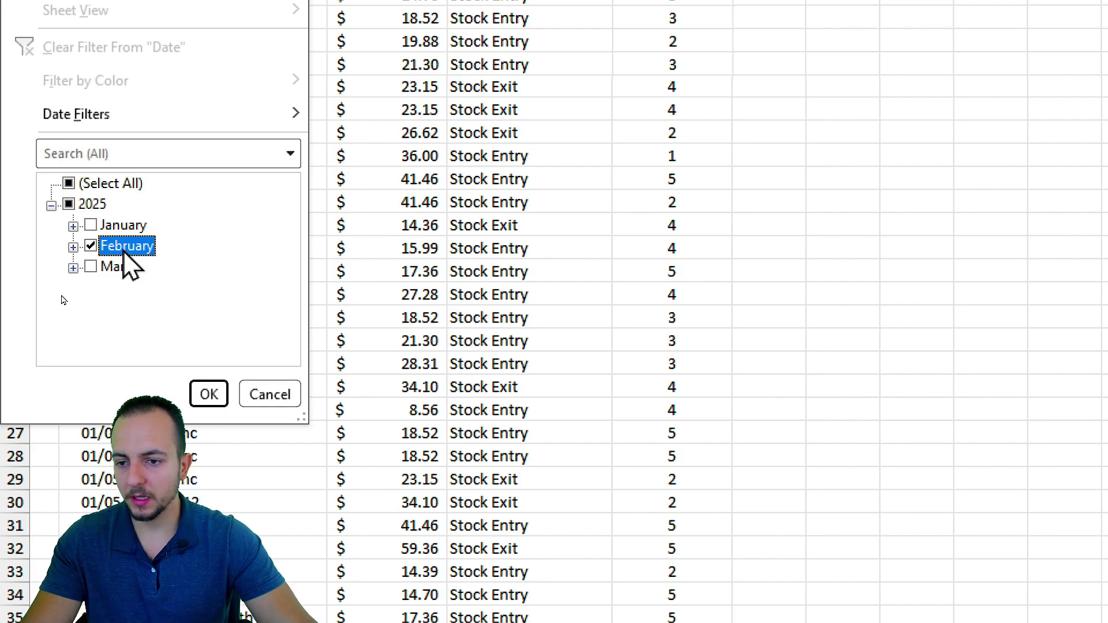
left_click(208, 395)
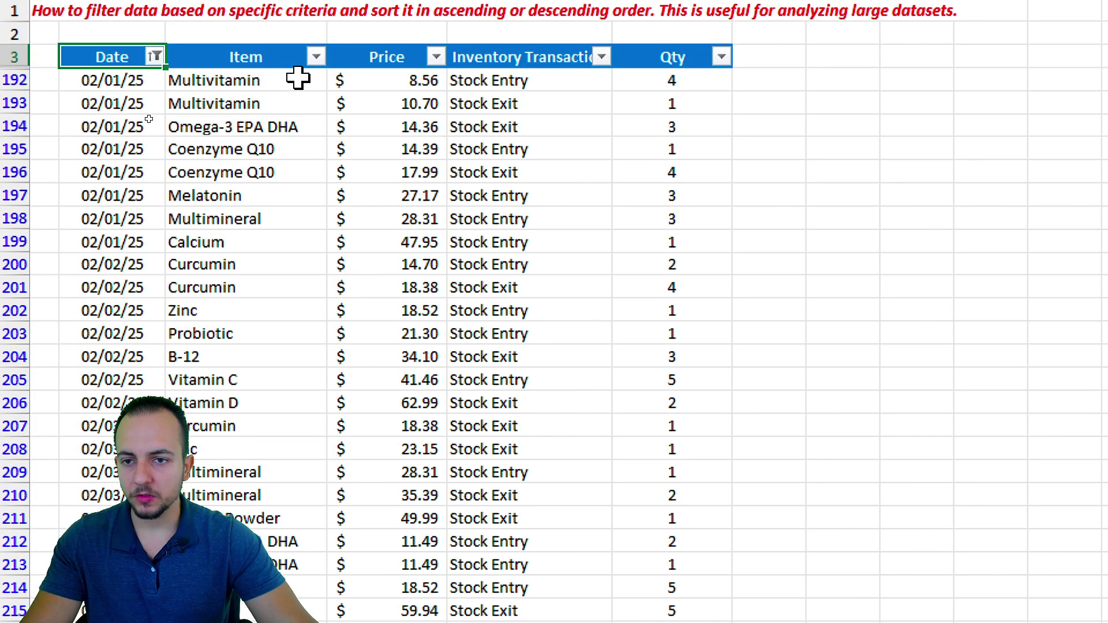
Filter the Item column to Fish Oil, Krill Oil, Multivitamin, Protein Powder, Vitamin D and Zinc.
left_click(298, 73)
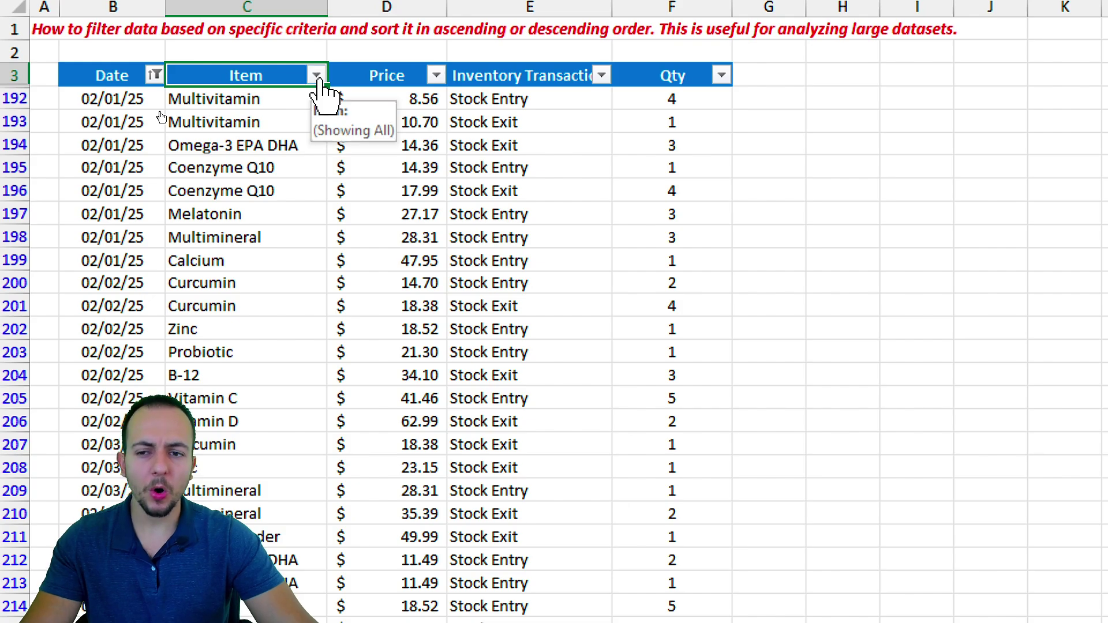
left_click(316, 76)
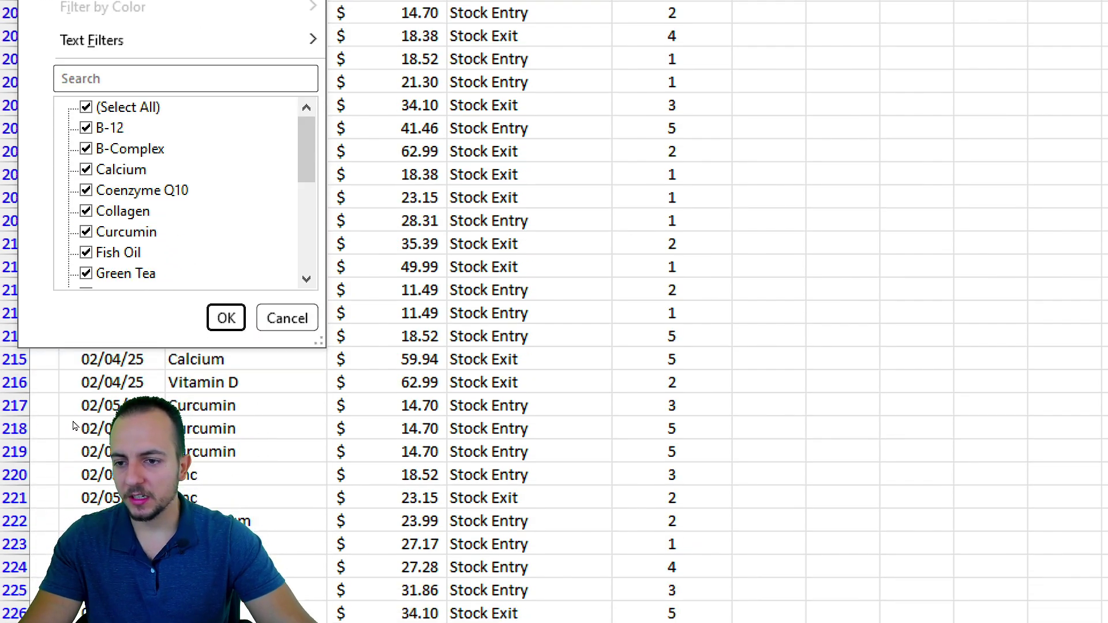
left_click(147, 110)
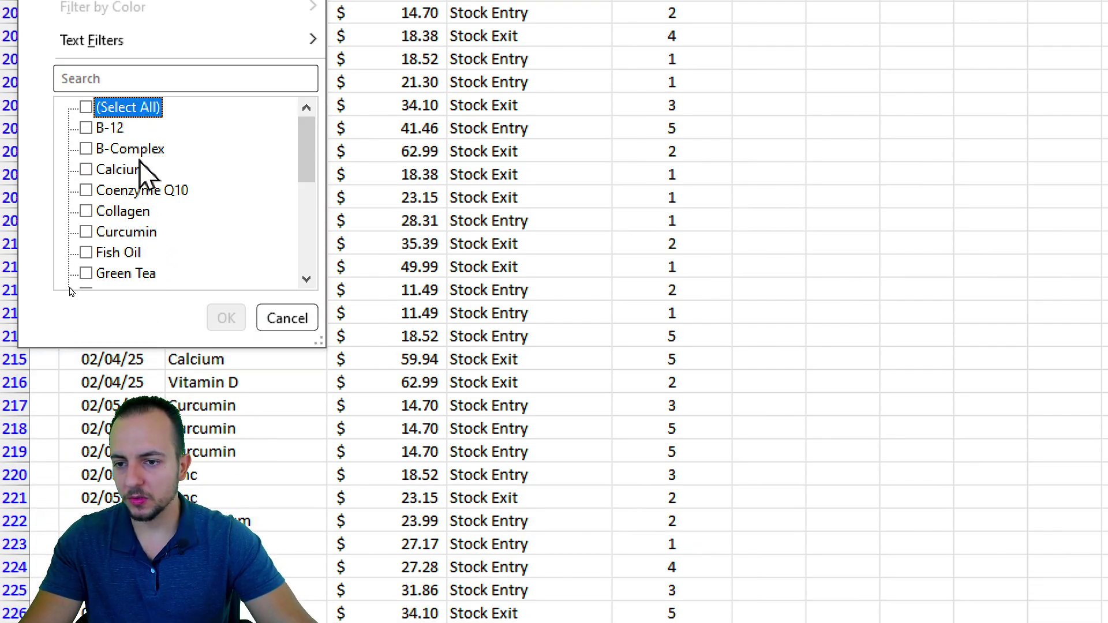
left_click(132, 253)
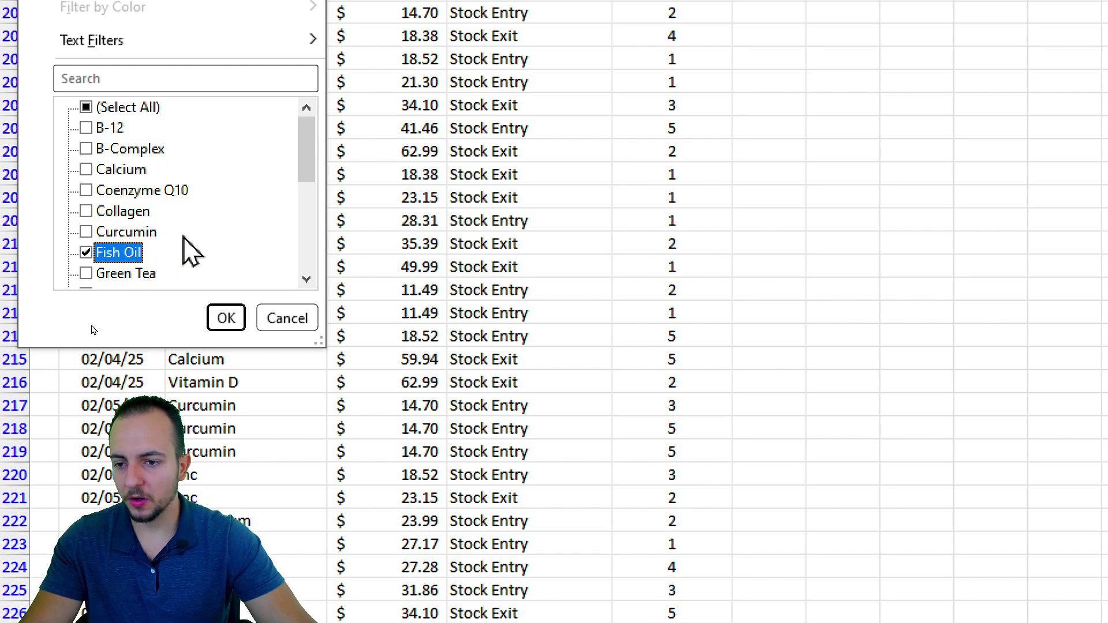
scroll(139, 248, "down", 1)
left_click(133, 237)
scroll(194, 231, "down", 2)
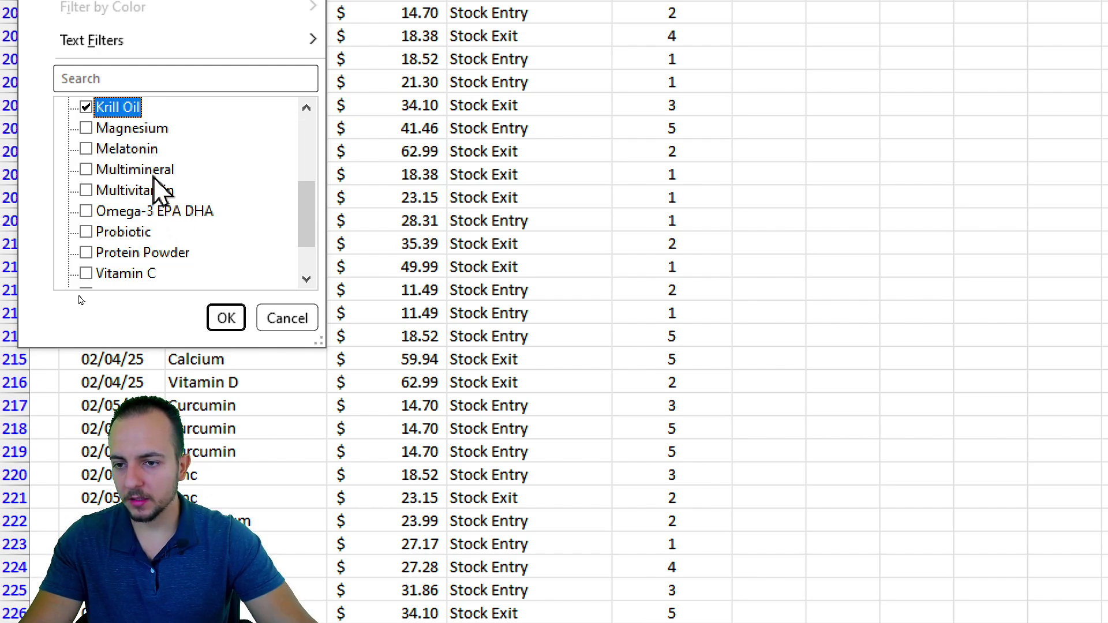
left_click(154, 189)
scroll(219, 205, "down", 1)
left_click(142, 190)
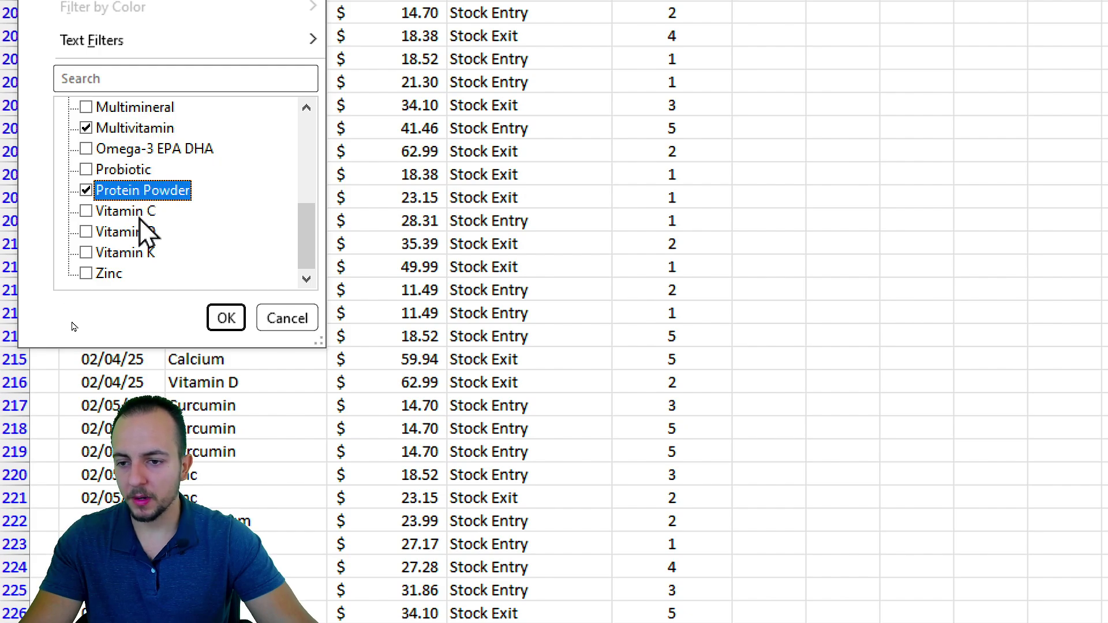
left_click(115, 274)
left_click(126, 231)
left_click(225, 318)
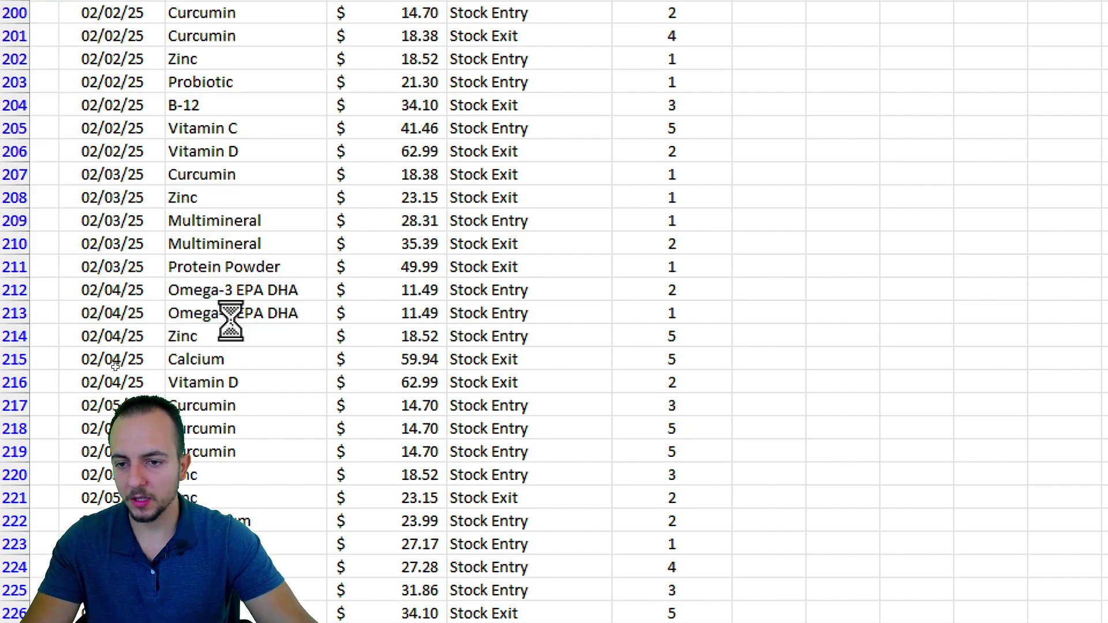
Filter the Inventory Transaction column to show only Stock Exit records.
scroll(127, 324, "down", 10)
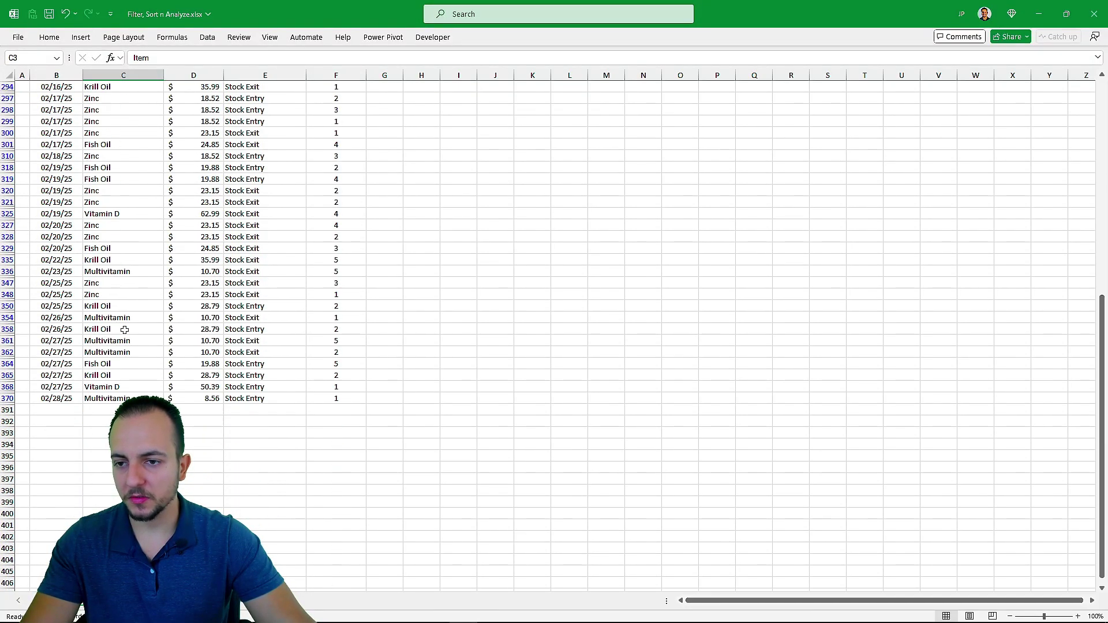
scroll(127, 323, "up", 9)
scroll(106, 183, "up", 1)
left_click(251, 113)
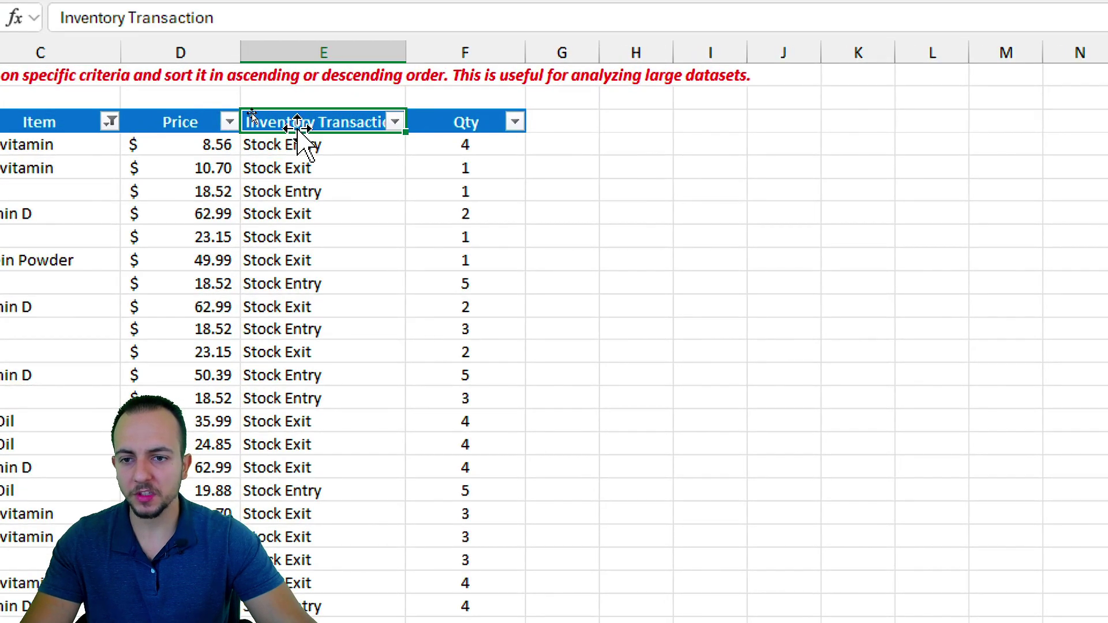
left_click(395, 121)
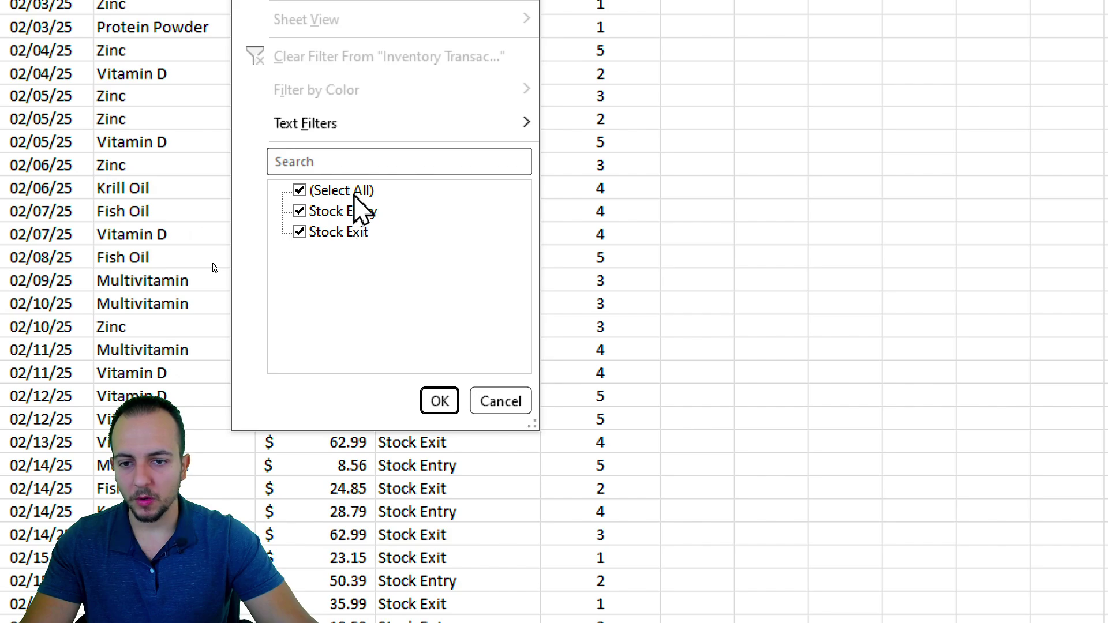
left_click(346, 191)
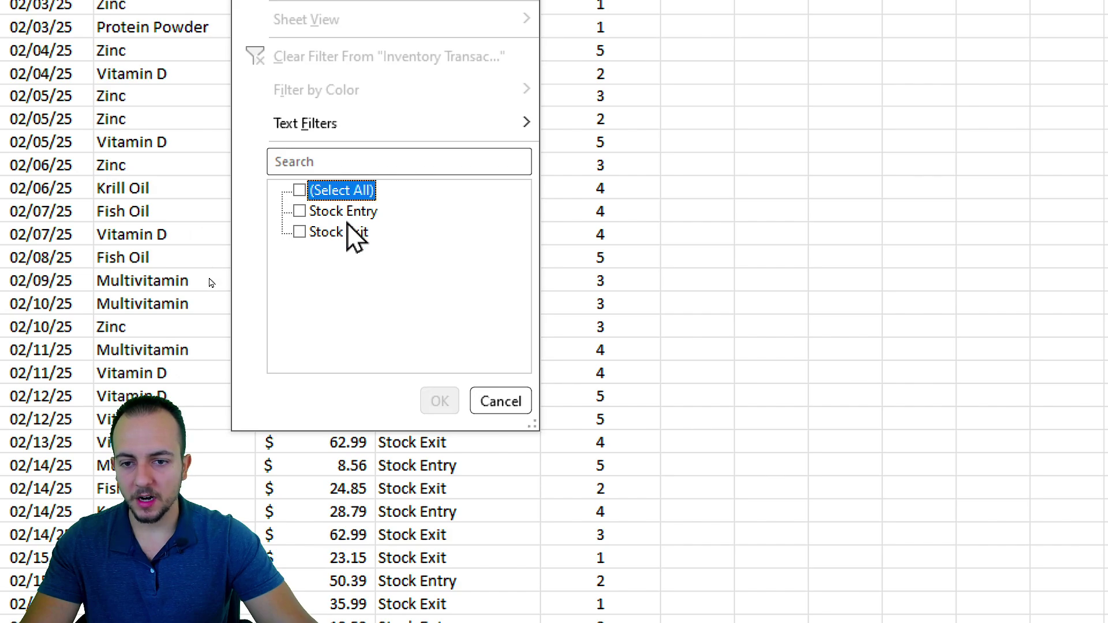
left_click(346, 232)
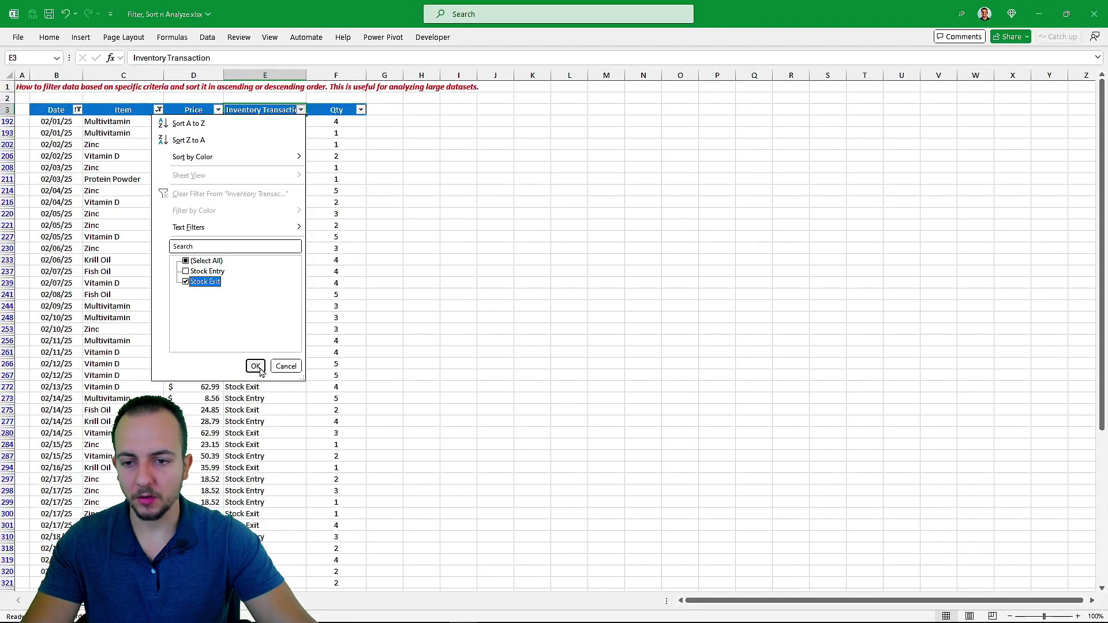
left_click(255, 366)
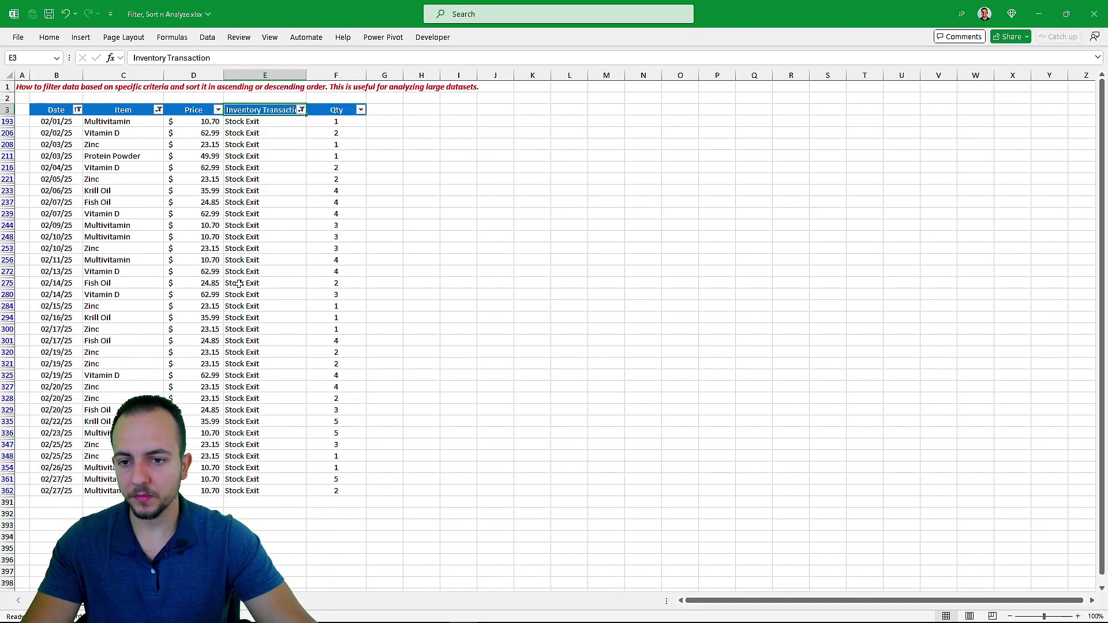
Select all filtered Price values and read their summary statistics in the status bar.
left_click(105, 172)
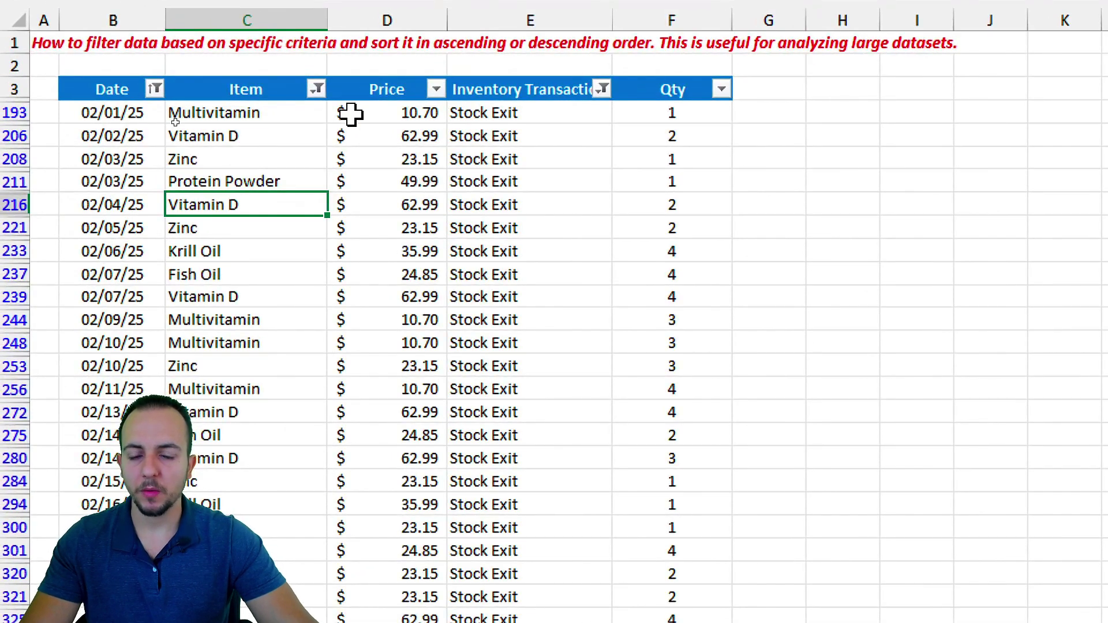
left_click(388, 113)
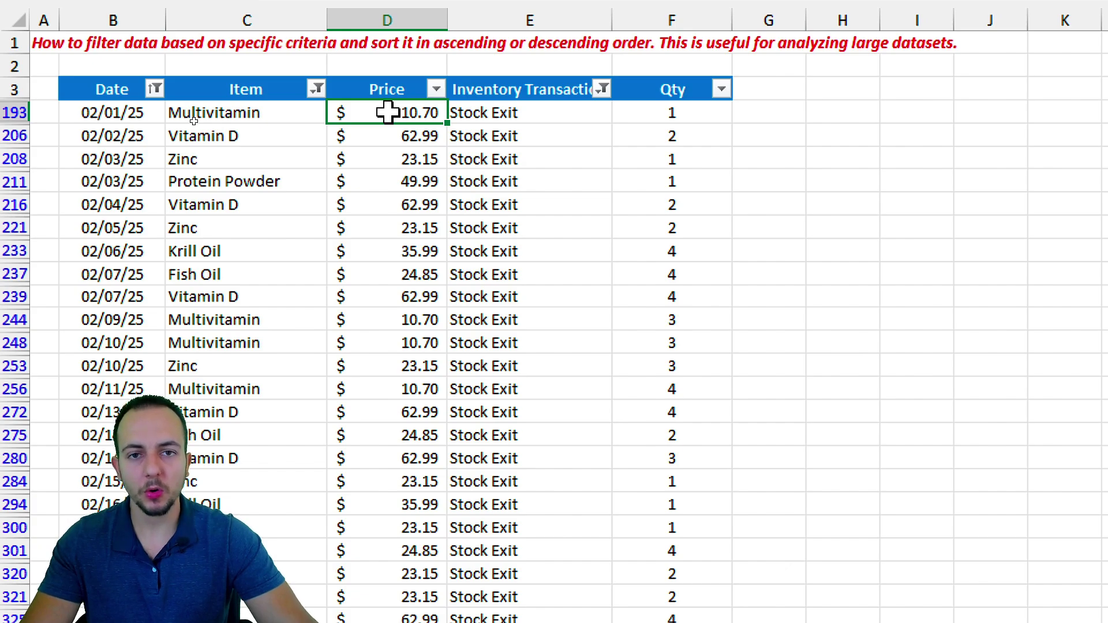
left_click_drag(250, 113, 254, 441)
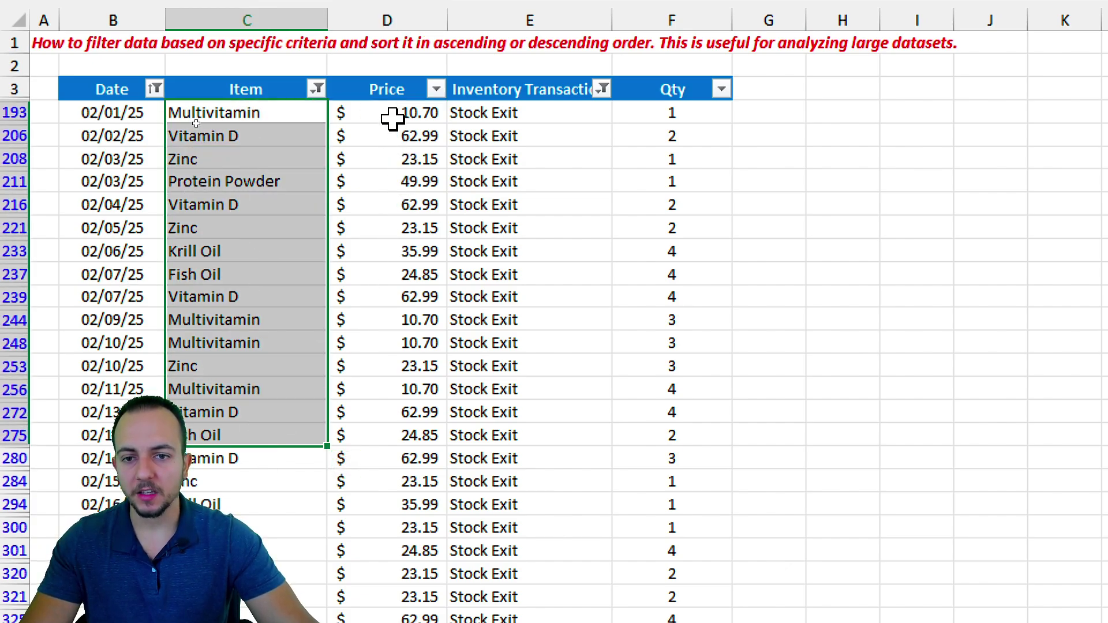
left_click_drag(392, 119, 366, 539)
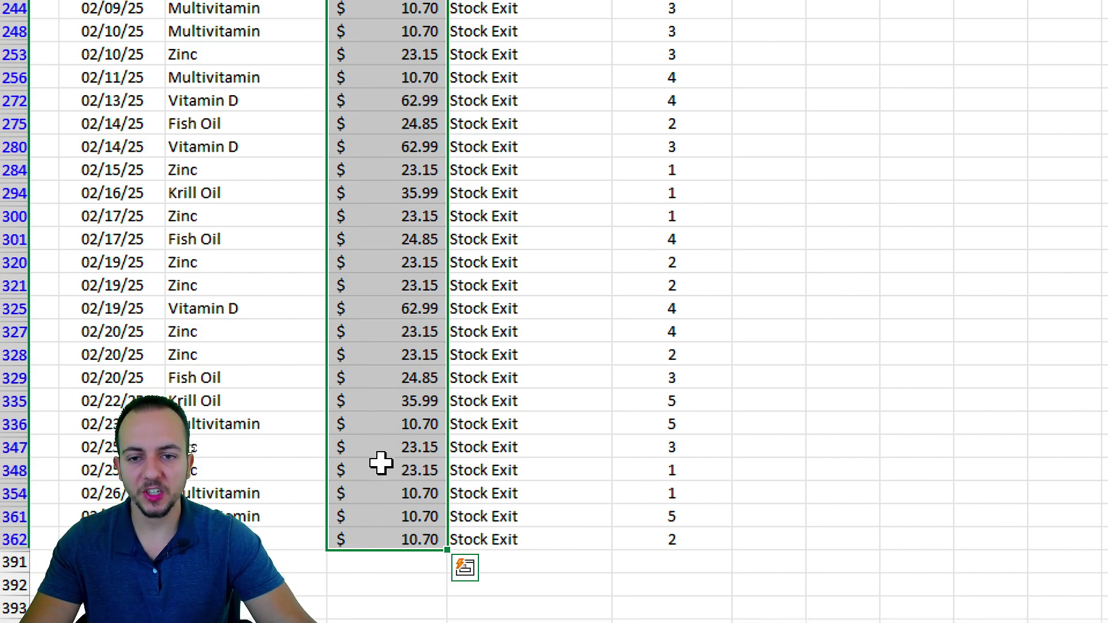
scroll(508, 173, "up", 4)
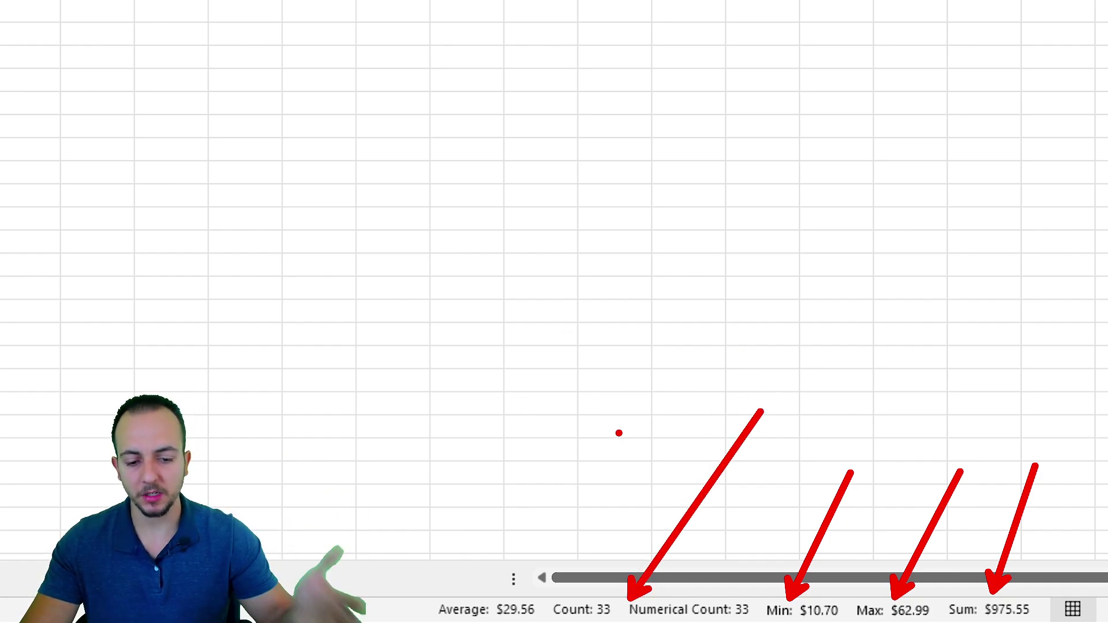
left_click_drag(592, 485, 525, 598)
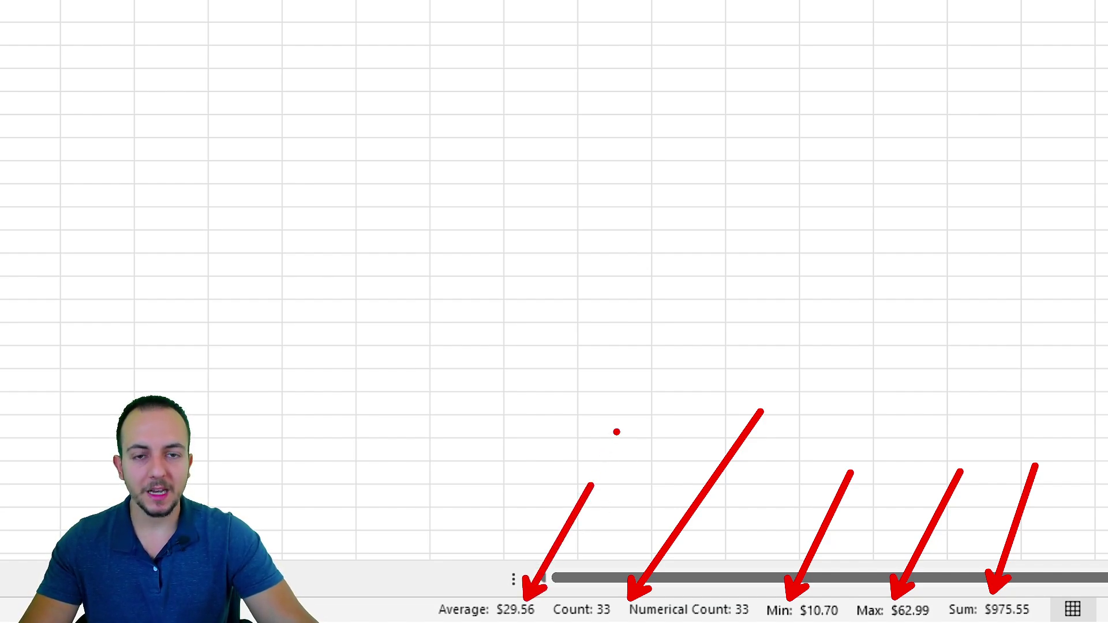
key("Escape")
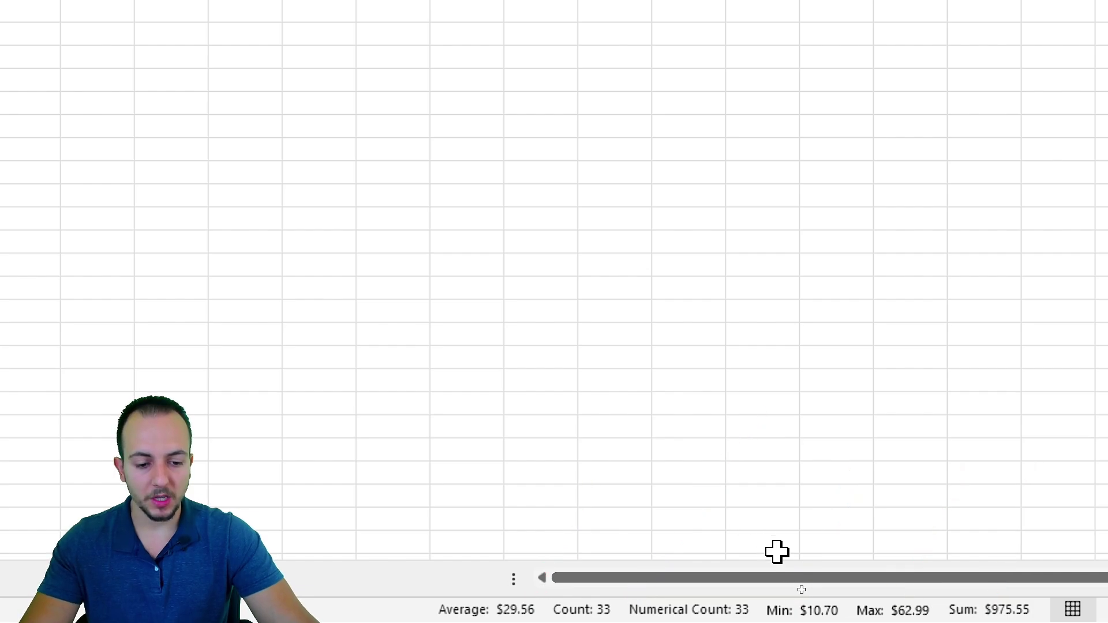
Examine the status bar customization options for Average, Count, Numerical Count, Minimum, Maximum and Sum, leaving them as they are.
right_click(768, 610)
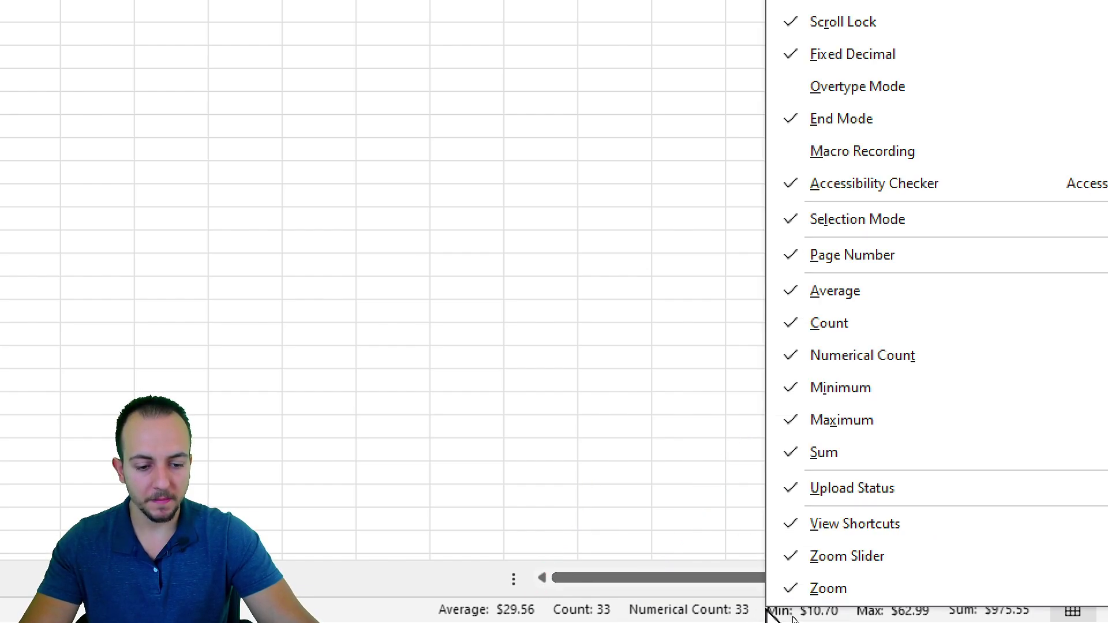
key("ctrl+2")
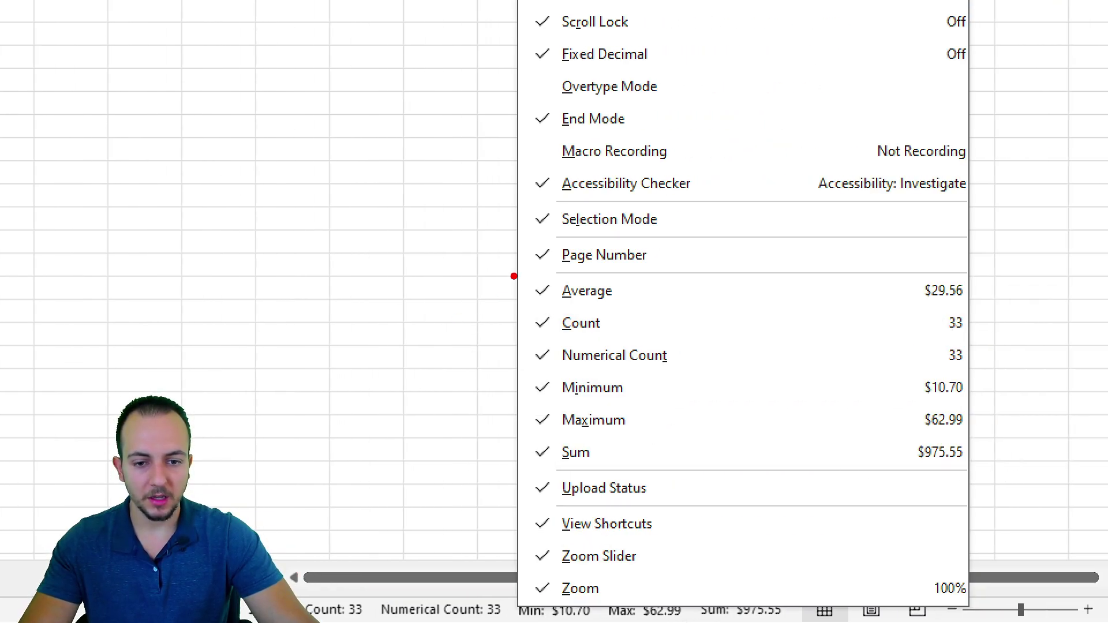
left_click_drag(511, 274, 981, 473)
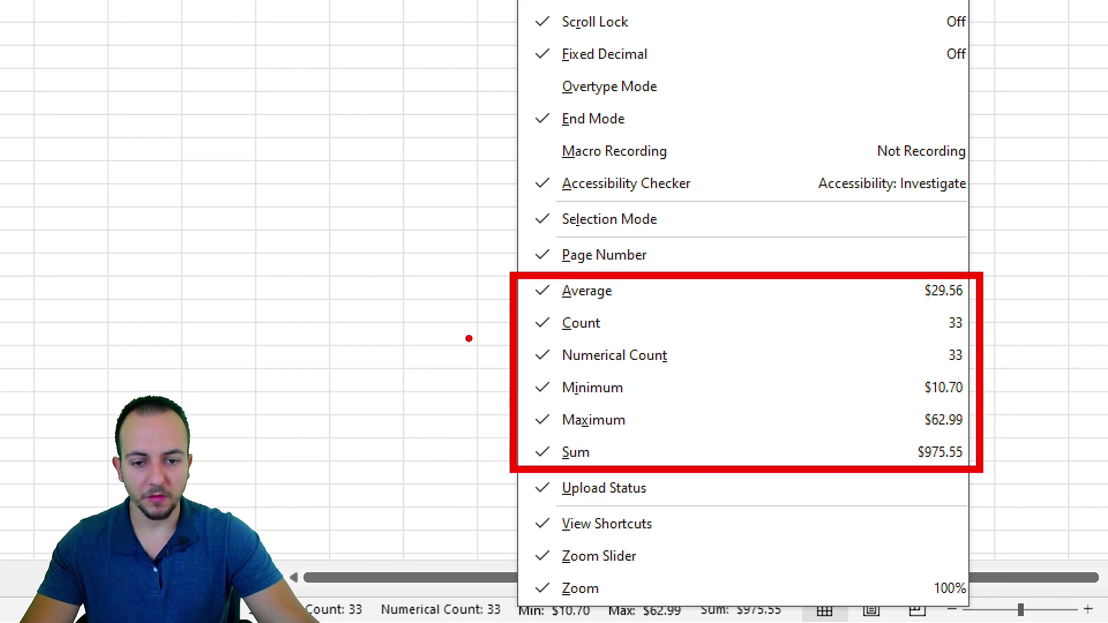
left_click_drag(486, 340, 367, 253)
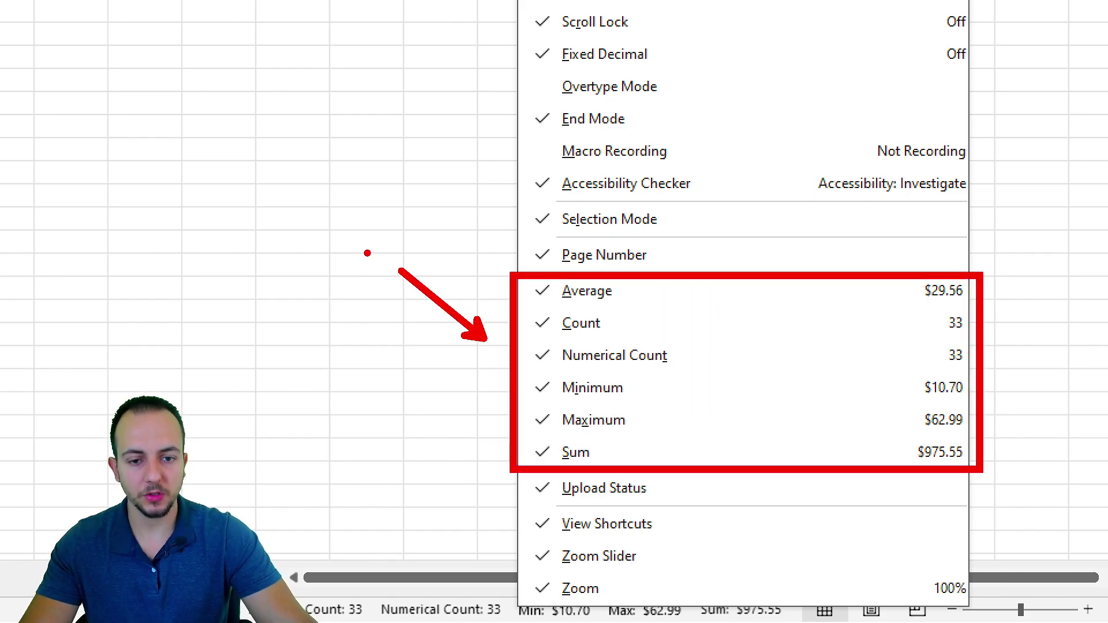
left_click_drag(562, 308, 665, 308)
left_click_drag(564, 338, 639, 339)
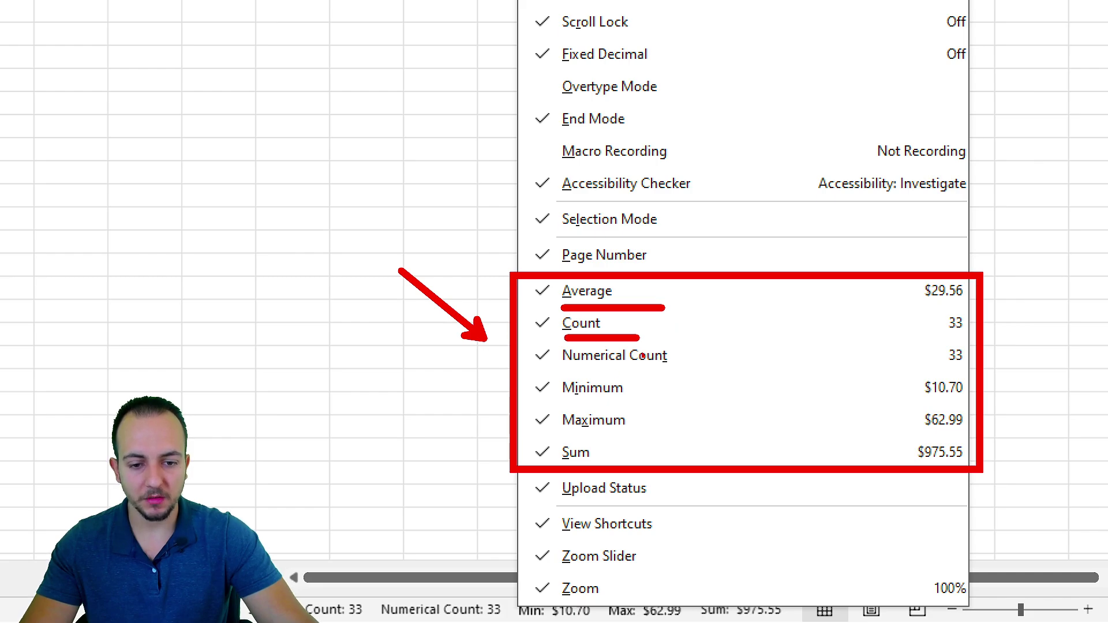
left_click_drag(568, 400, 611, 392)
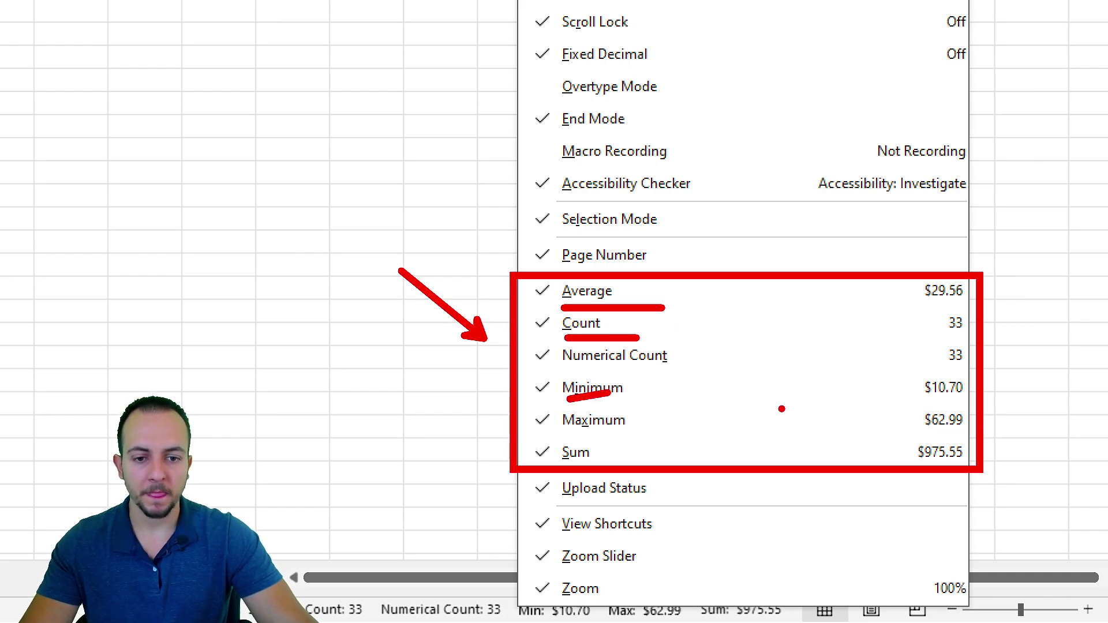
mouse_move(520, 284)
left_mouse_down()
mouse_move(551, 465)
mouse_move(575, 297)
mouse_move(528, 281)
mouse_move(523, 292)
left_mouse_up()
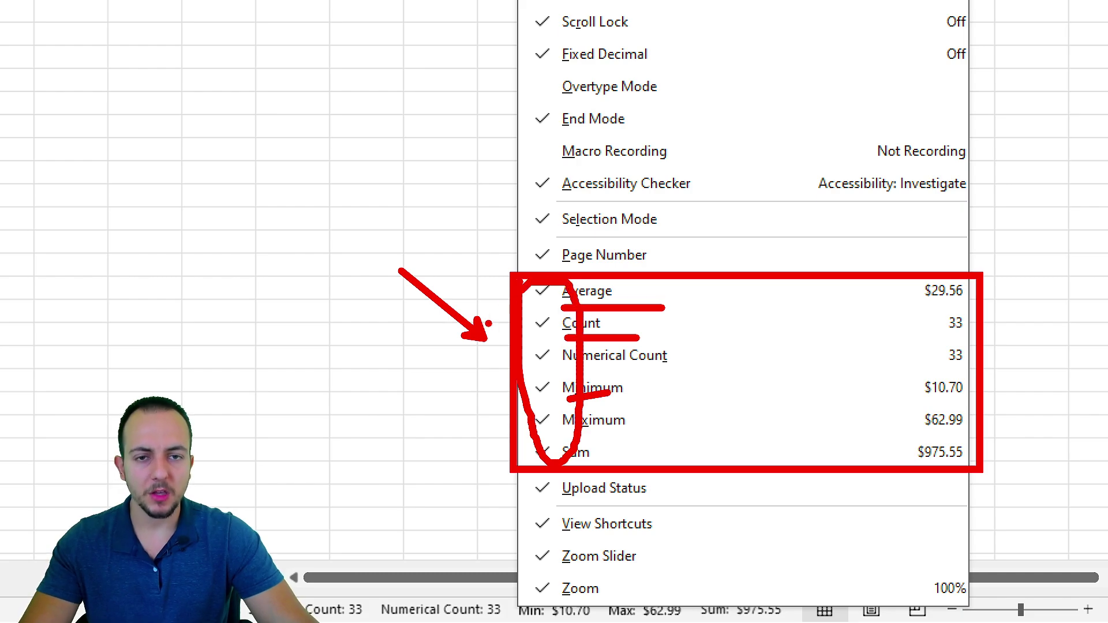
key("Escape")
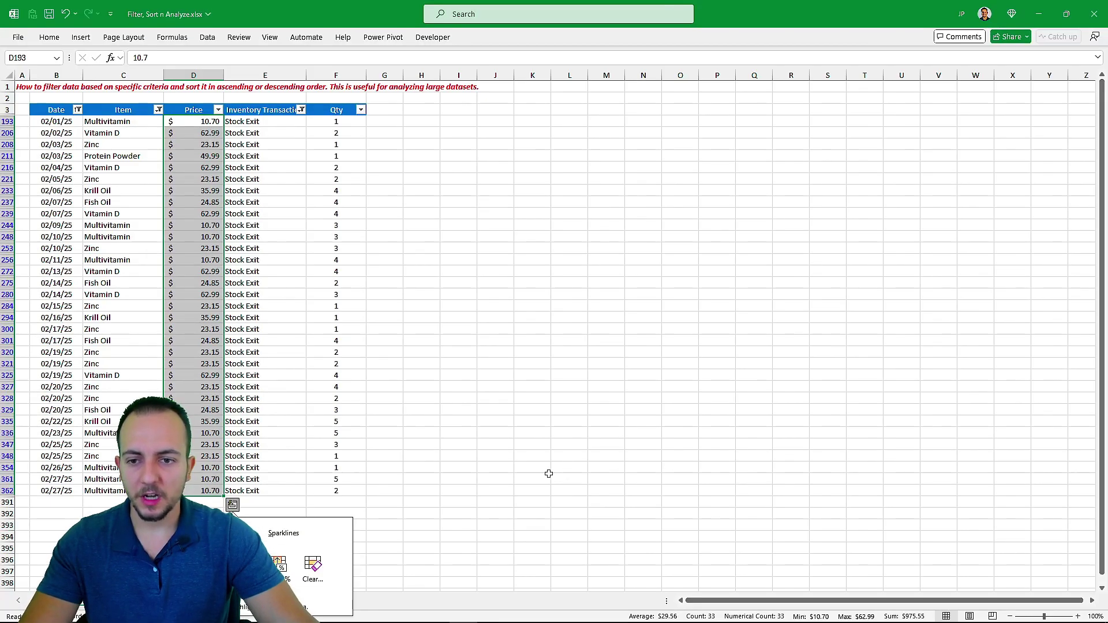
Select all filtered Qty values and check their summary statistics in the status bar.
left_click(308, 283)
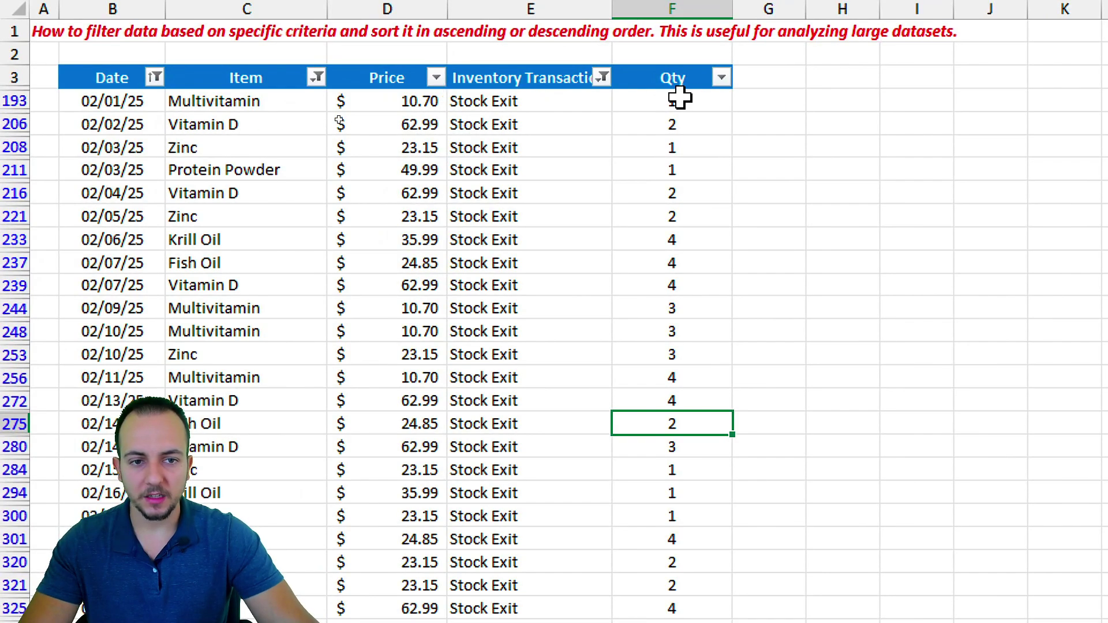
left_click_drag(680, 99, 681, 540)
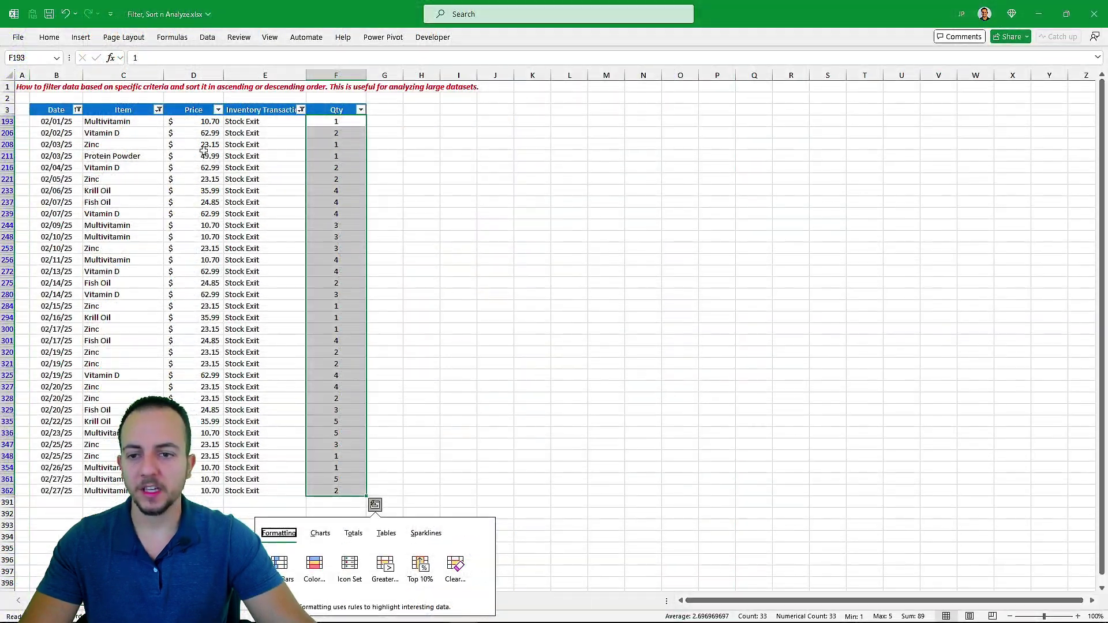
key("Escape")
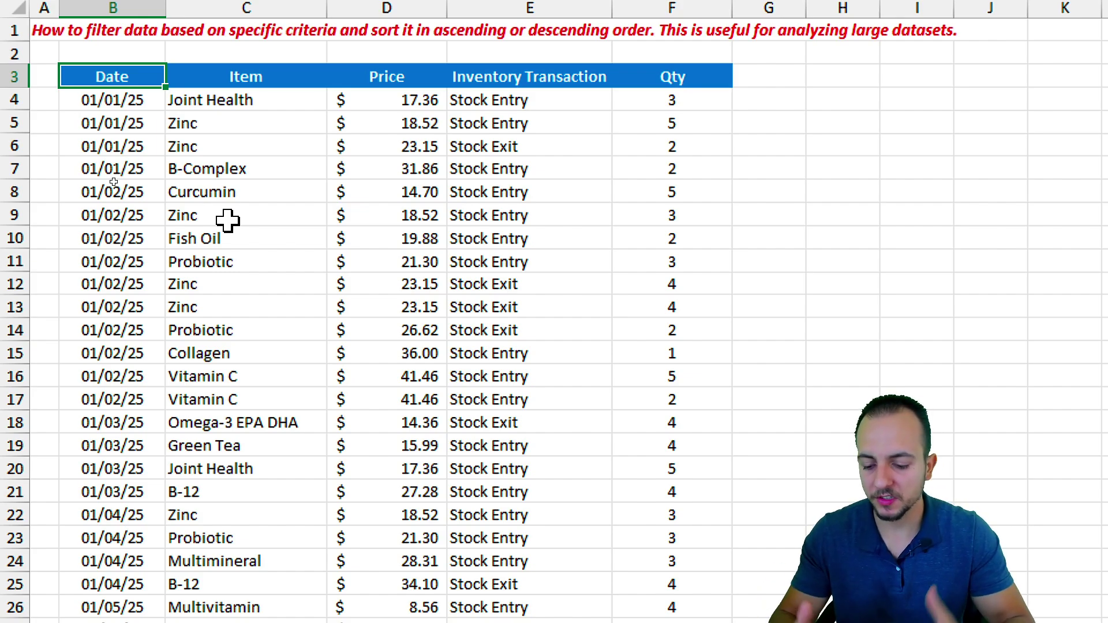
Turn on filtering for the inventory table and filter the Item column to show only Vitamin C.
key("ctrl+shift+l")
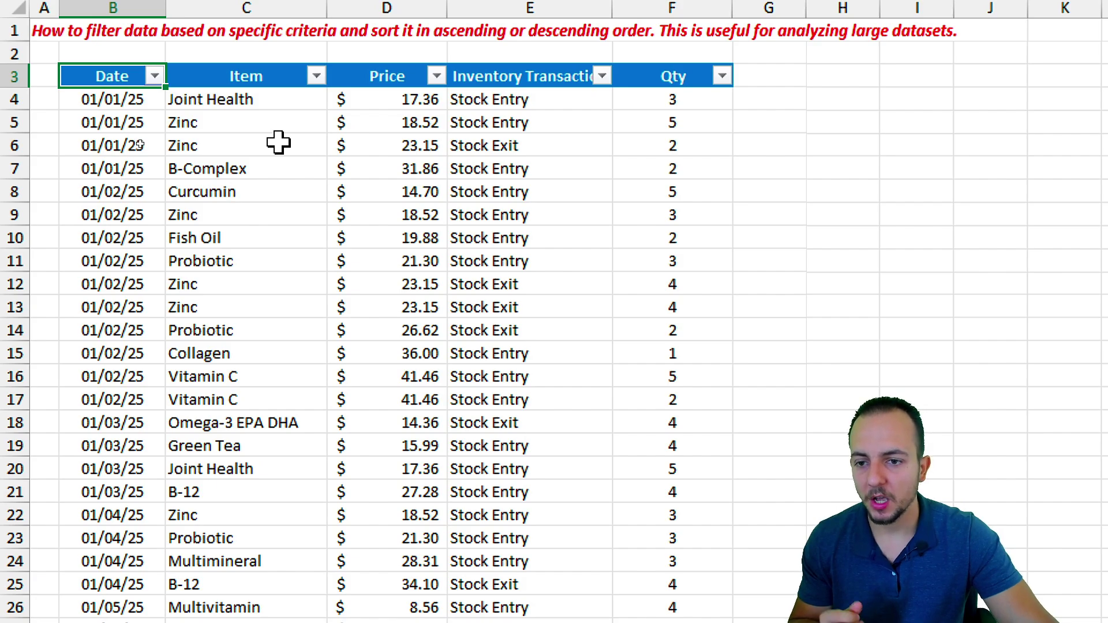
left_click(317, 78)
left_click(133, 380)
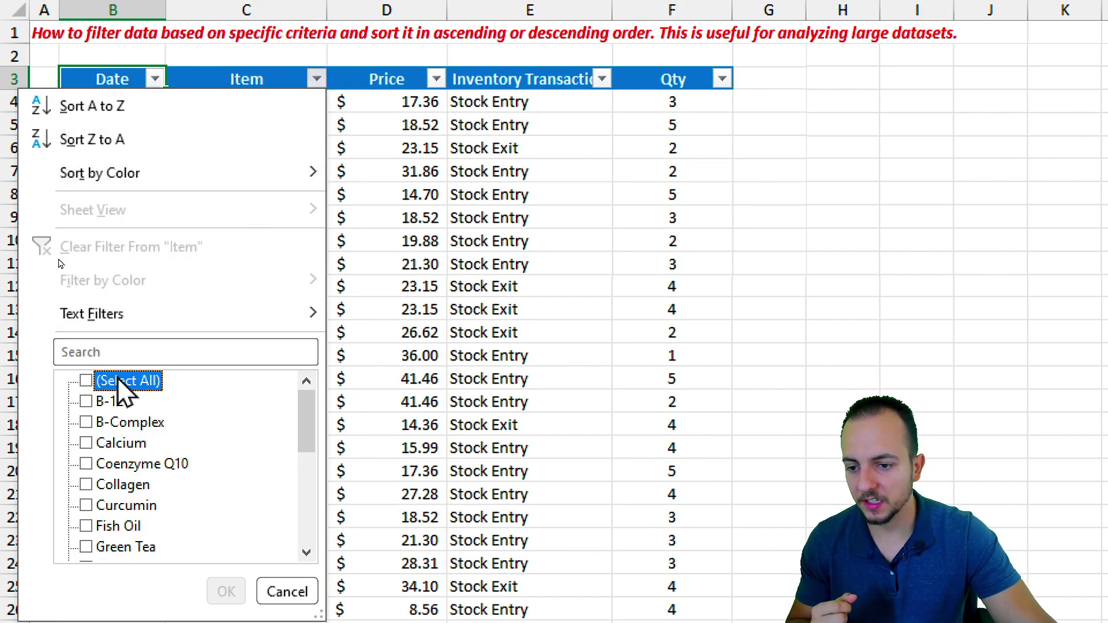
scroll(168, 491, "down", 5)
left_click(151, 486)
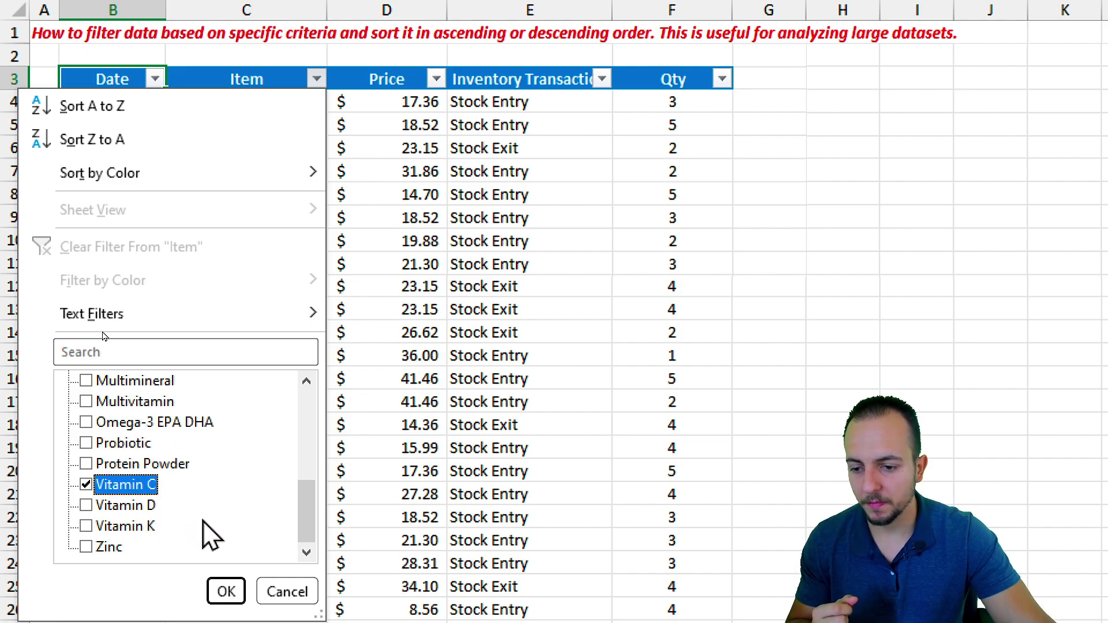
left_click(225, 591)
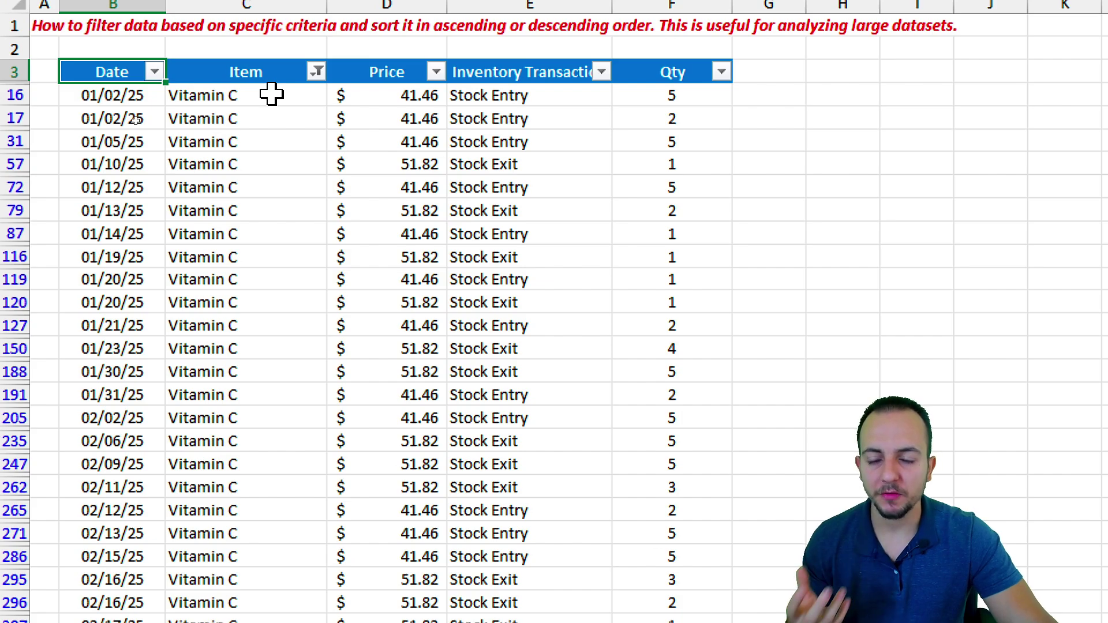
Format the filtered Vitamin C cells in the Item column with a light yellow fill and red font.
left_click_drag(271, 94, 271, 484)
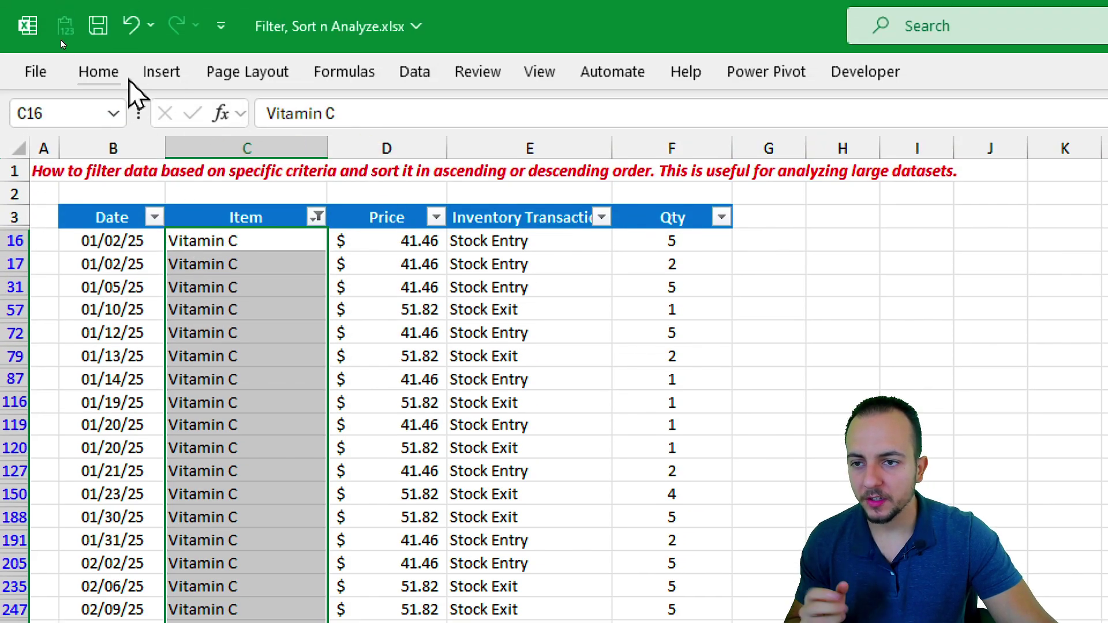
left_click(417, 156)
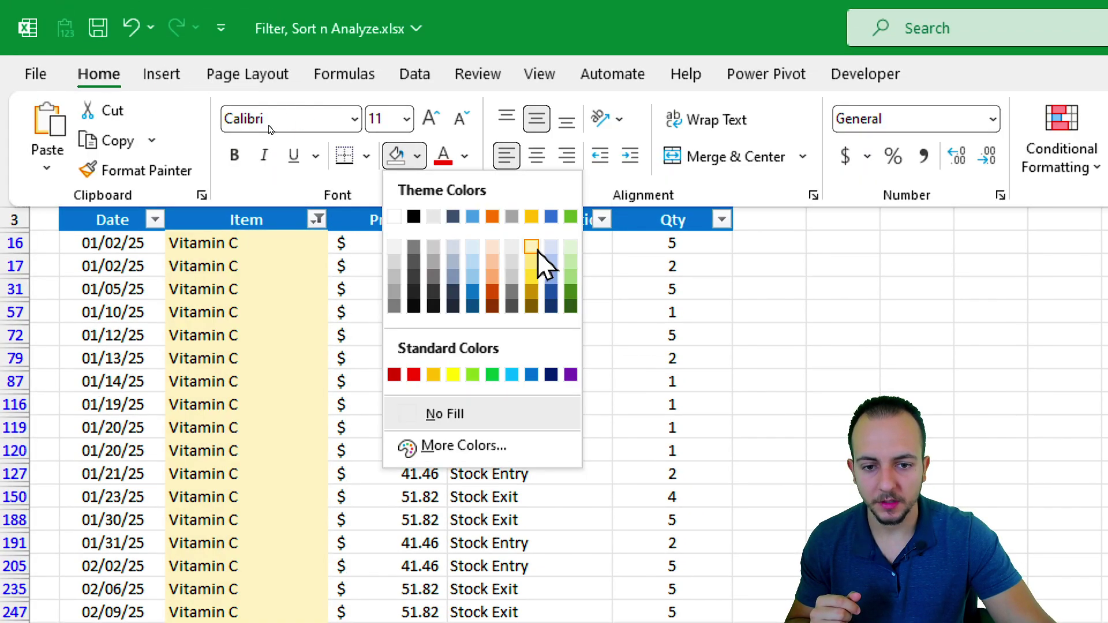
left_click(533, 247)
left_click(464, 156)
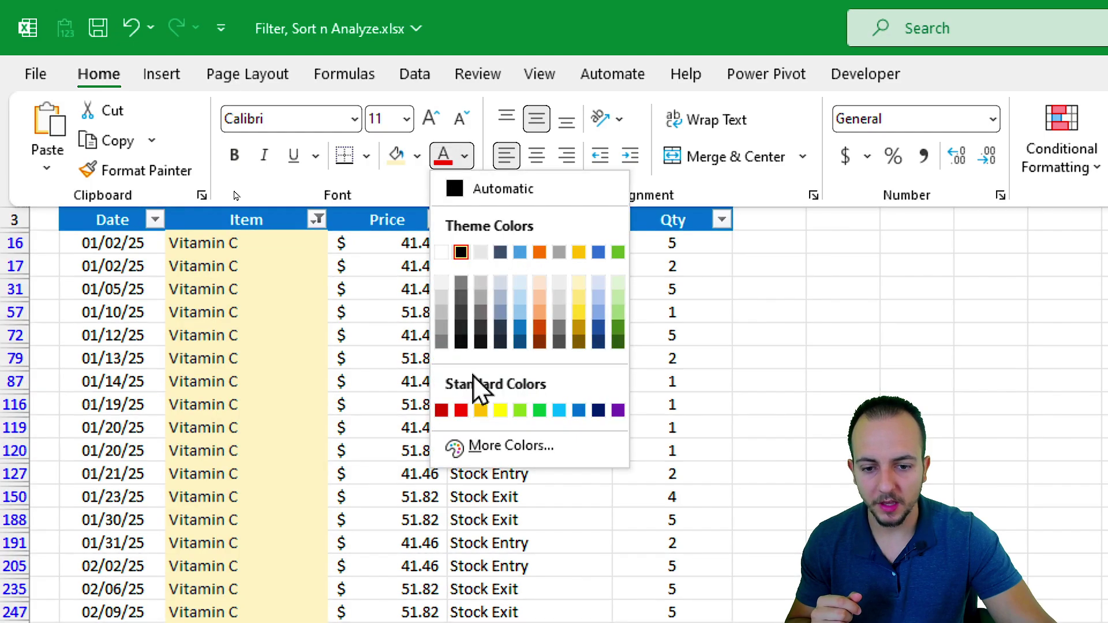
left_click(461, 410)
left_click(198, 242)
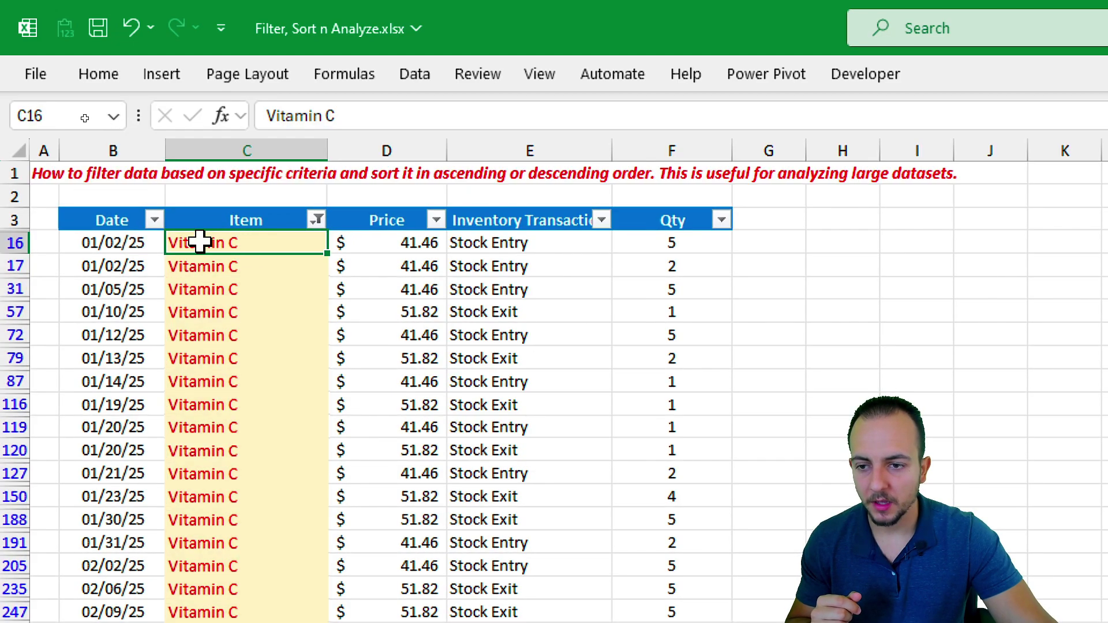
left_click(116, 216)
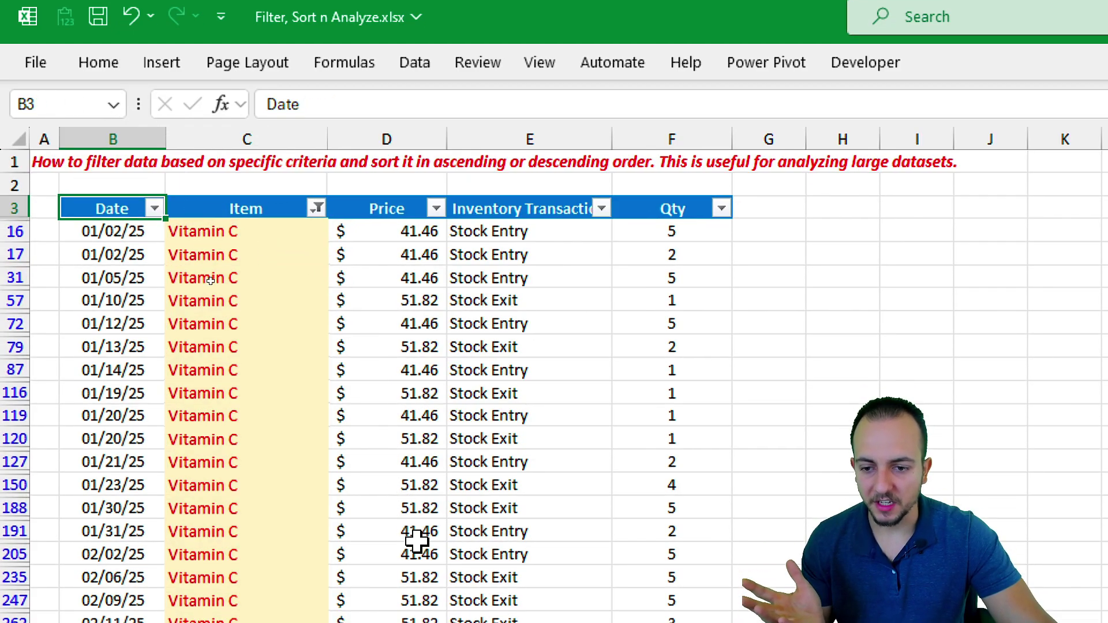
Review the formatted Vitamin C rows and turn off filtering to show all inventory records.
scroll(398, 540, "down", 4)
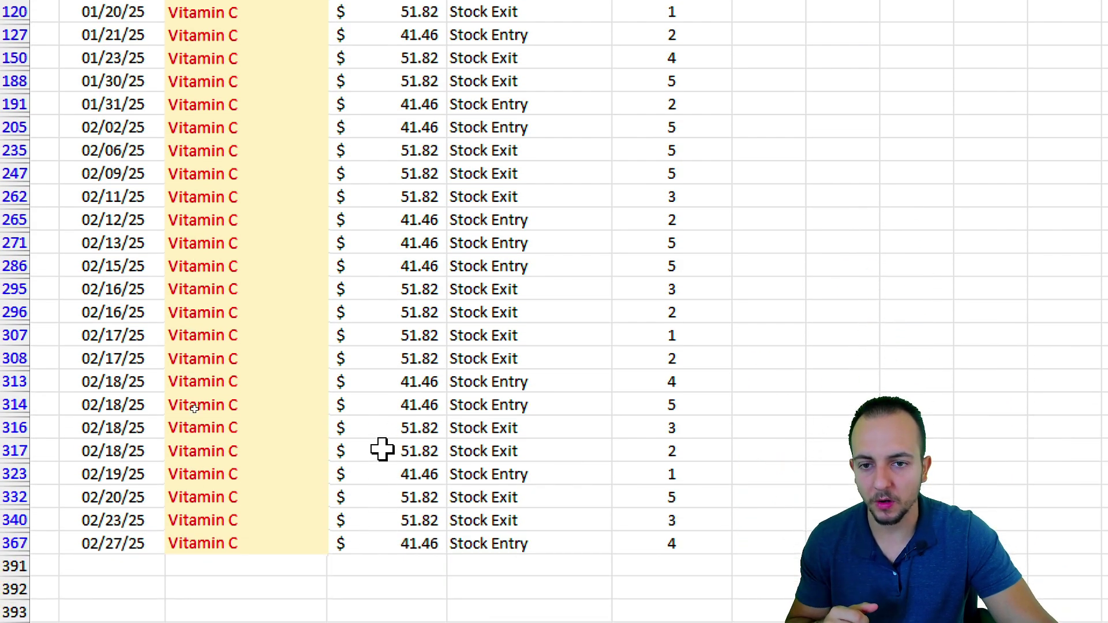
scroll(384, 450, "up", 4)
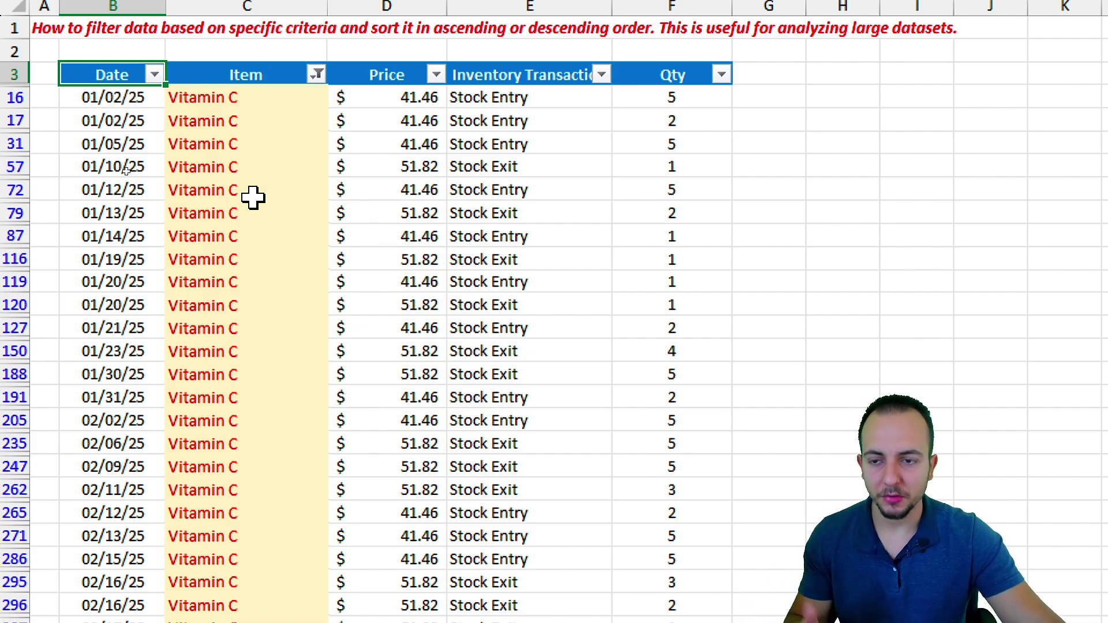
key("ctrl+shift+l")
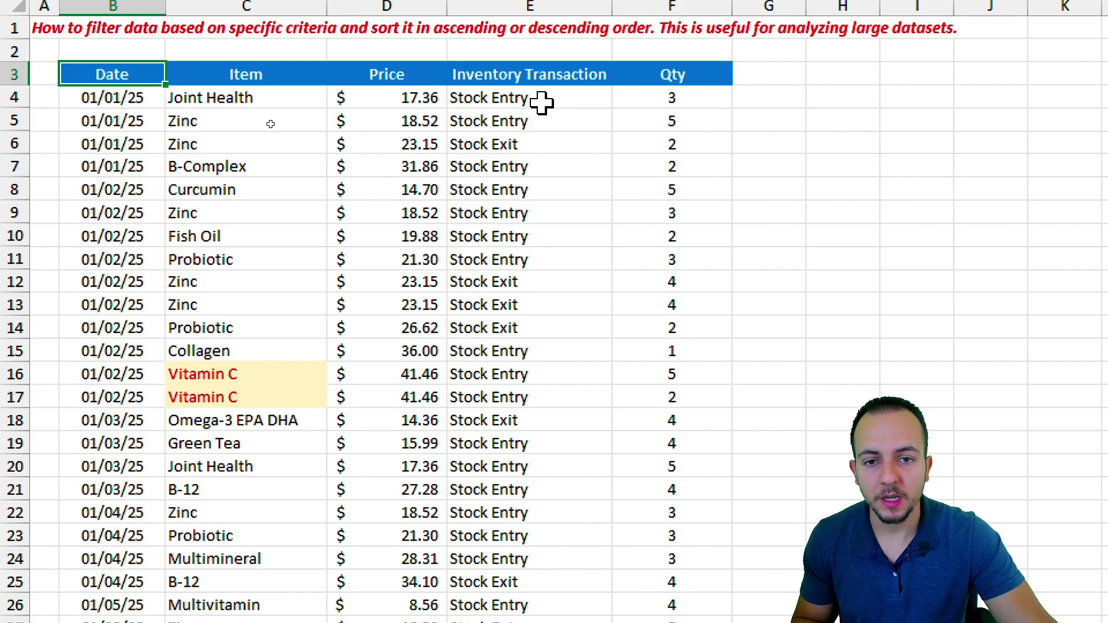
Turn on filtering for the inventory table and filter the Inventory Transaction column to show only Stock Entry.
left_click_drag(541, 103, 555, 260)
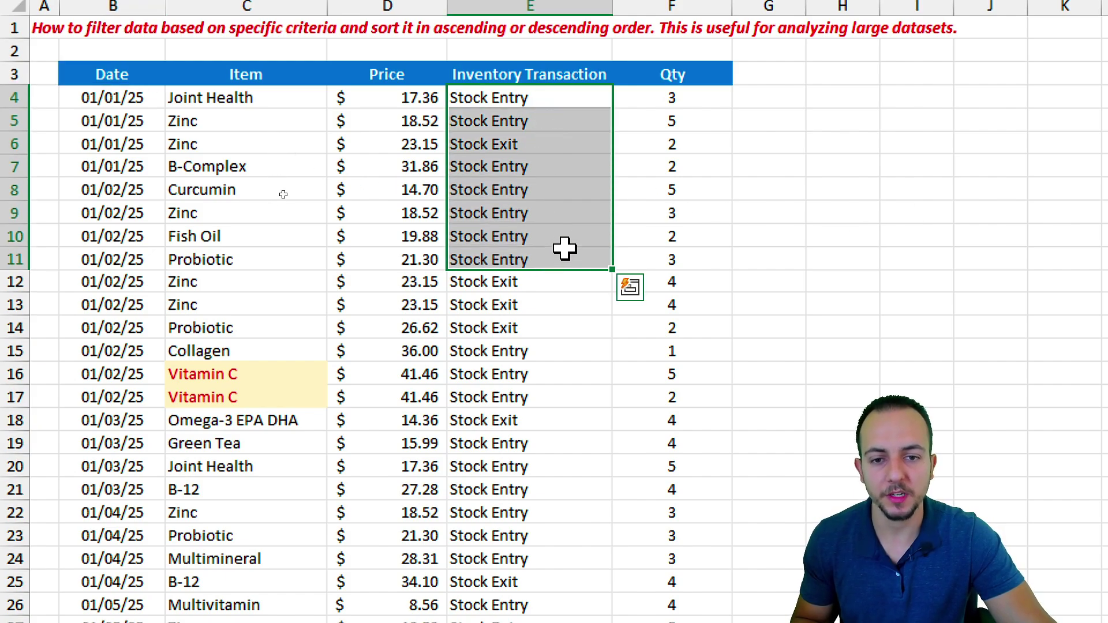
left_click_drag(543, 122, 540, 167)
left_click(534, 205)
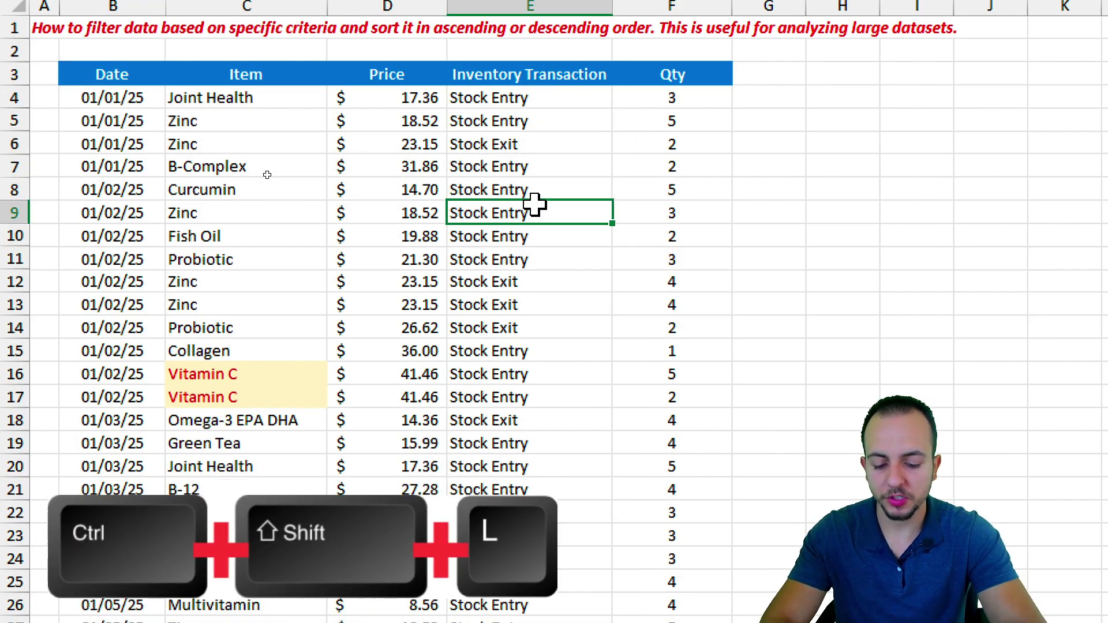
key("ctrl+shift+l")
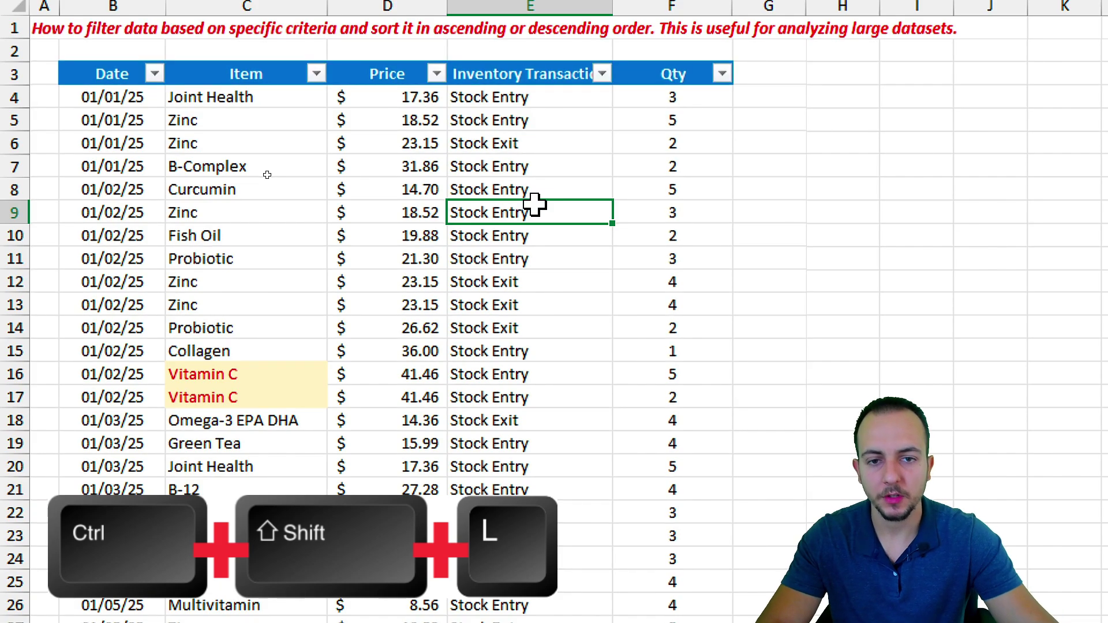
left_click(602, 74)
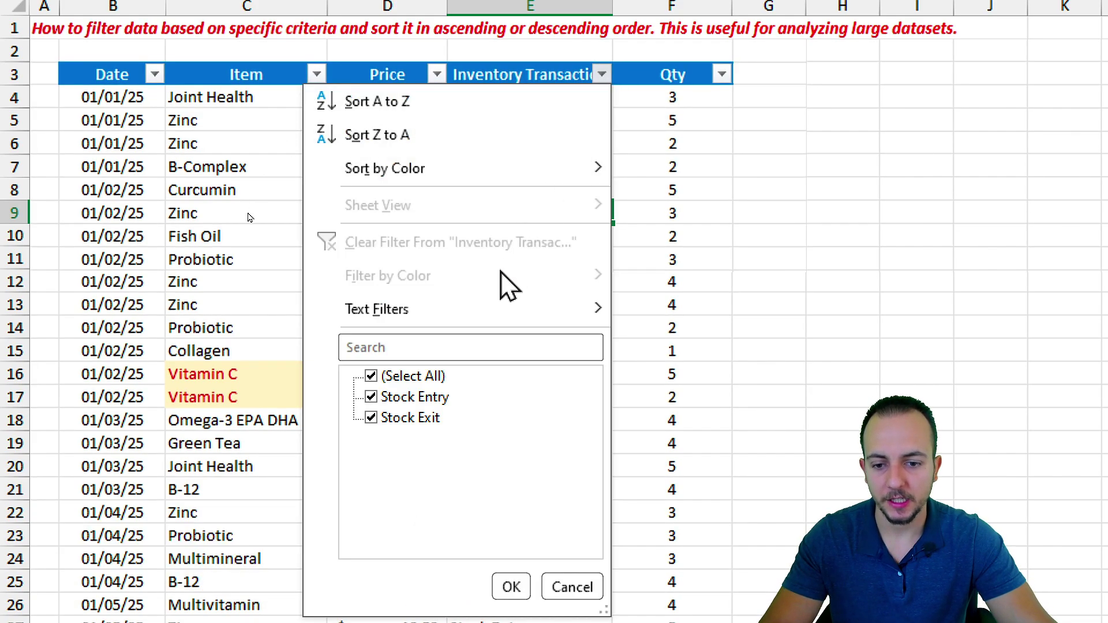
left_click(421, 418)
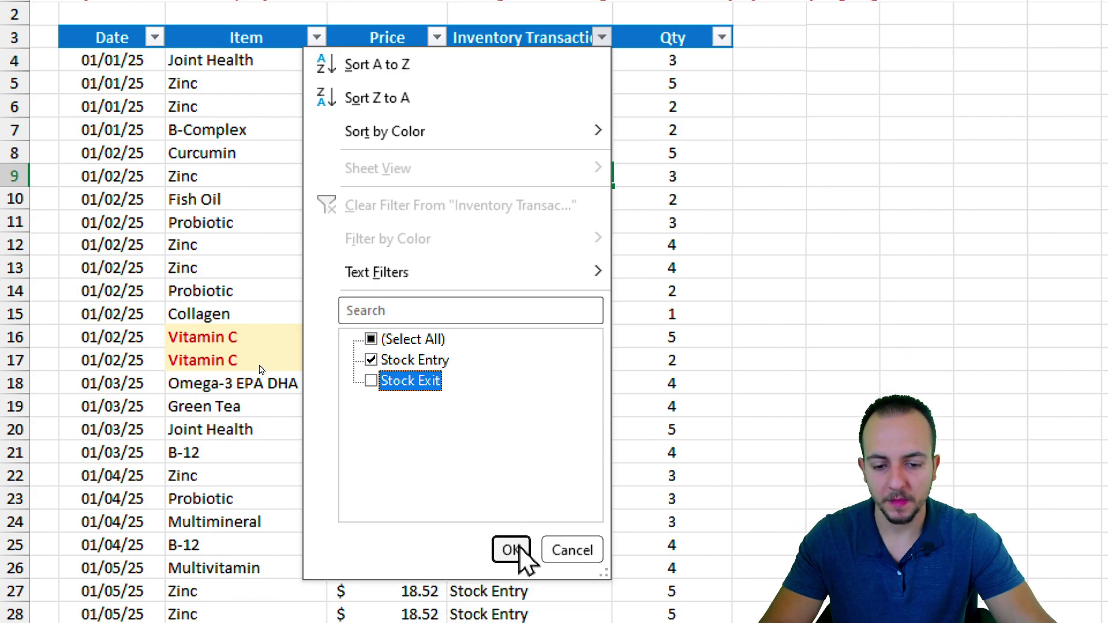
left_click(511, 587)
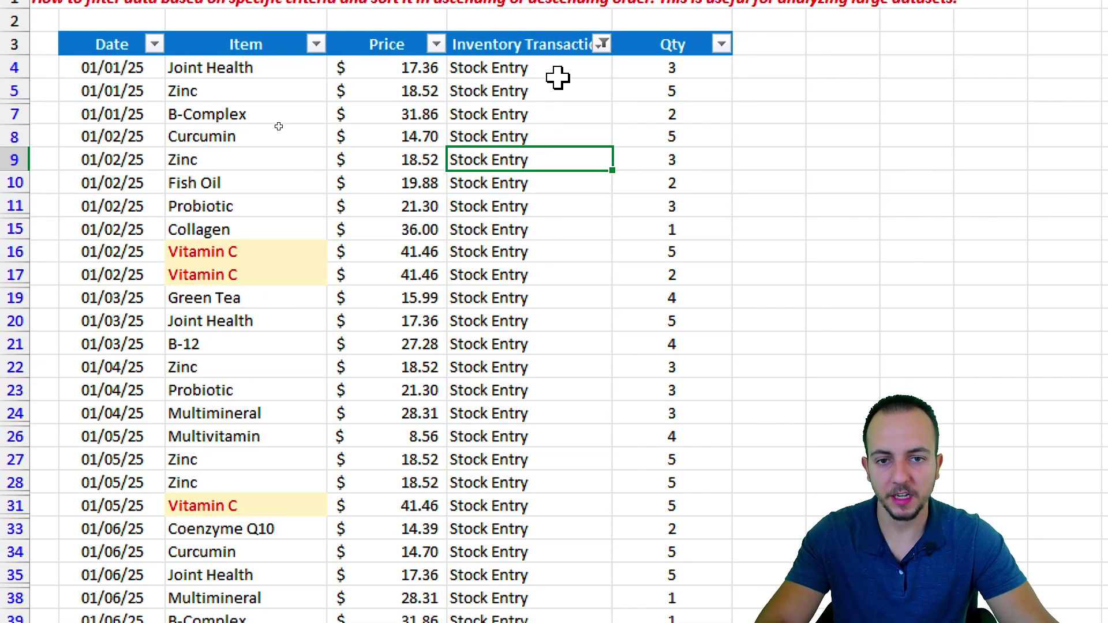
Format all filtered Stock Entry cells in the Inventory Transaction column with a light green fill and Green font.
left_click_drag(557, 61, 482, 622)
left_click_drag(241, 621, 242, 618)
left_click(50, 37)
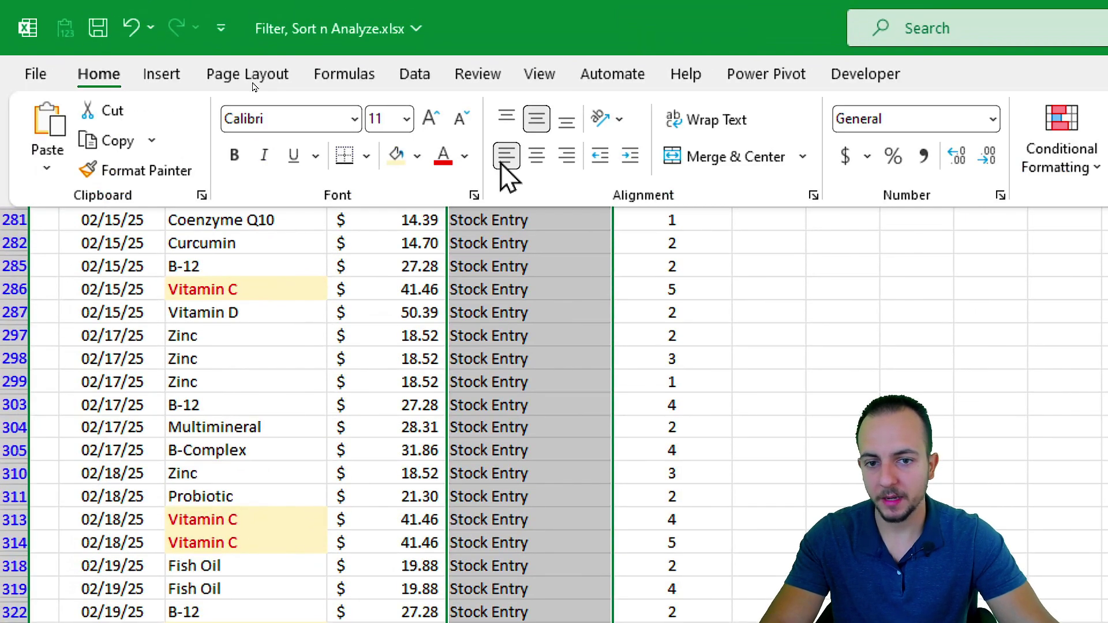
left_click(208, 77)
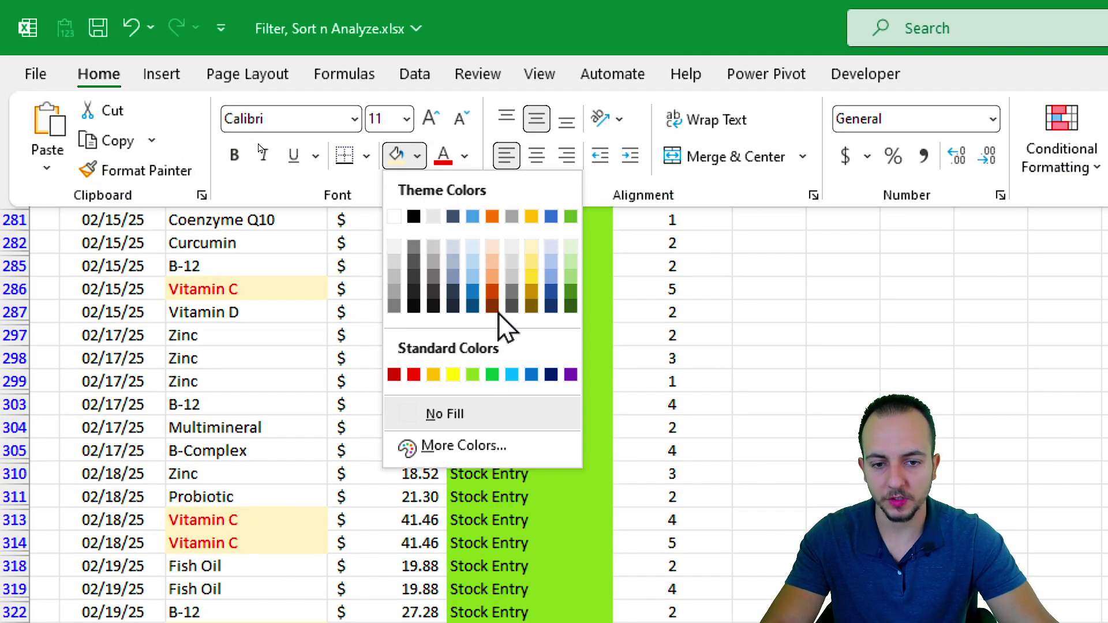
left_click(572, 262)
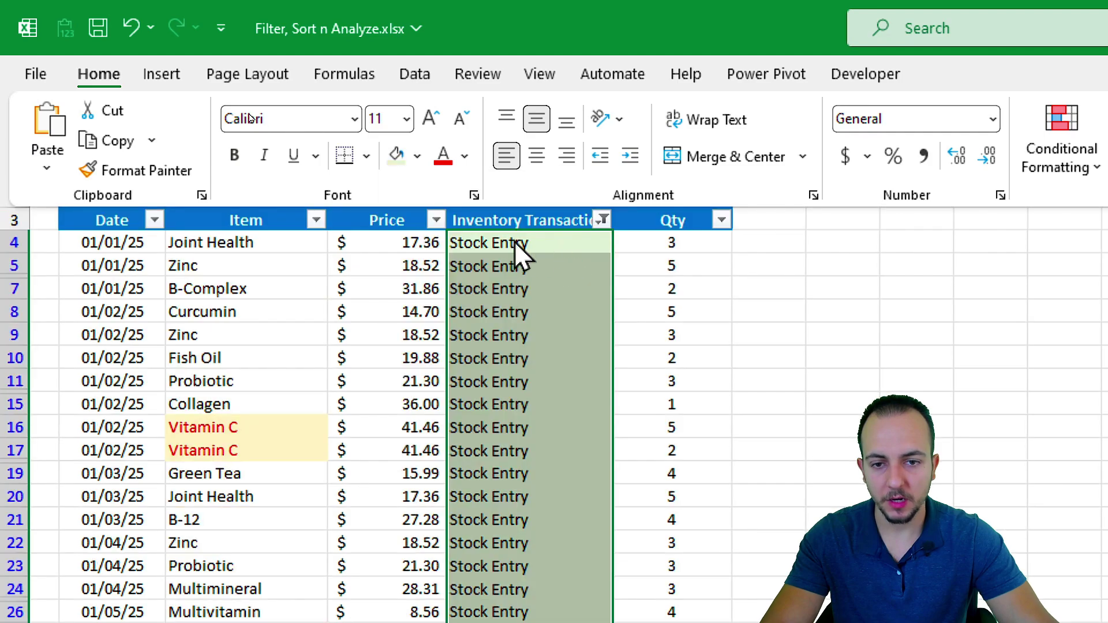
left_click(465, 155)
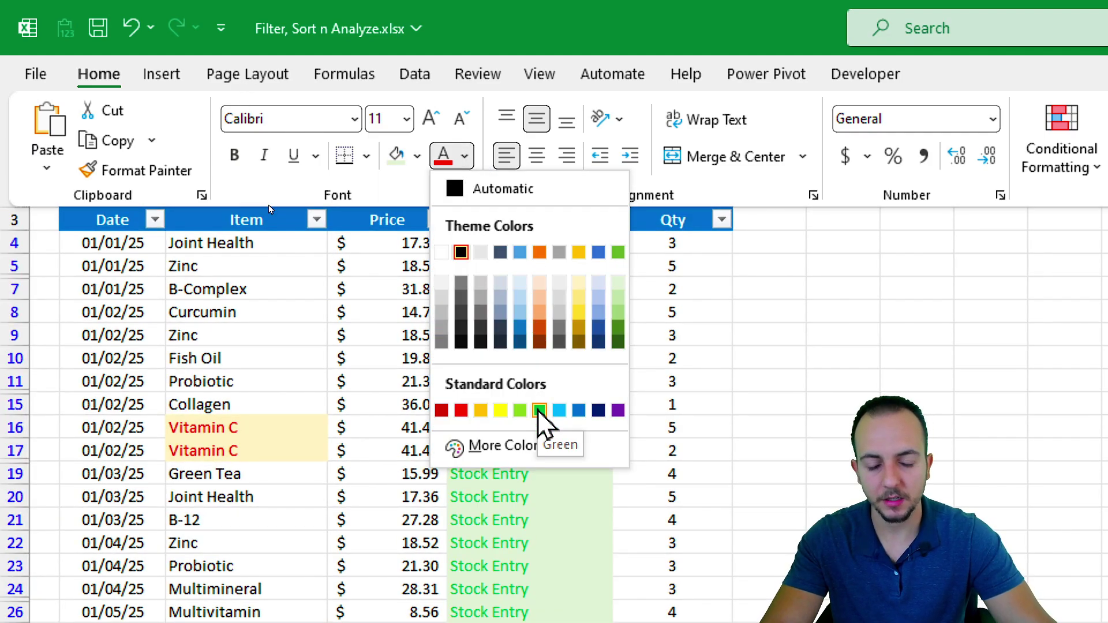
left_click(540, 411)
key("ctrl+F1")
left_click(532, 242)
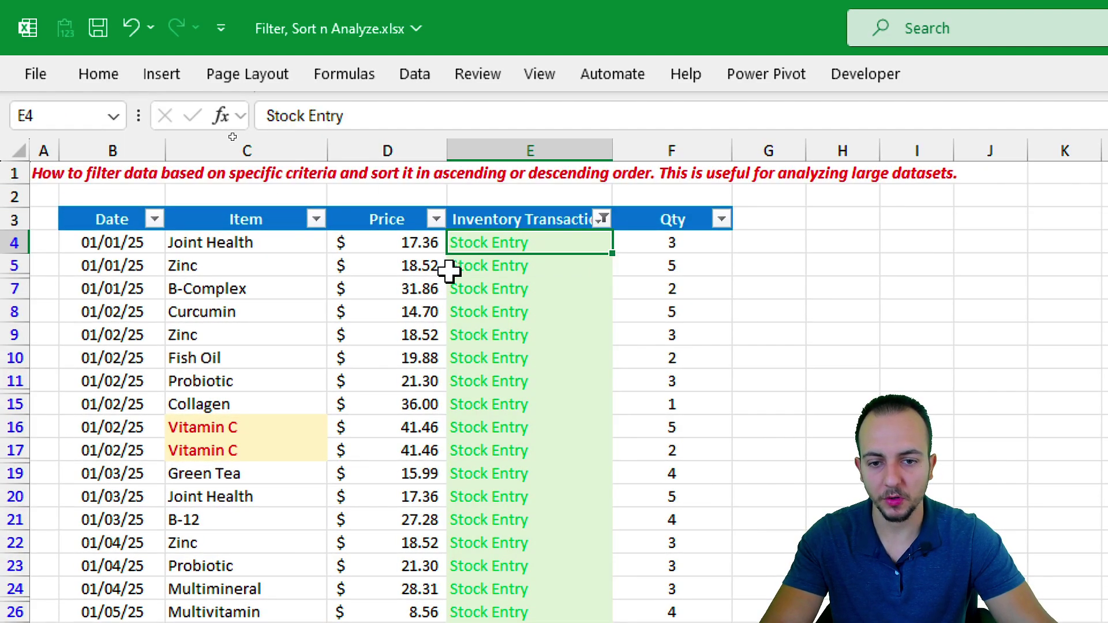
Clear the filter from the Inventory Transaction column so all inventory records are listed.
left_click(602, 220)
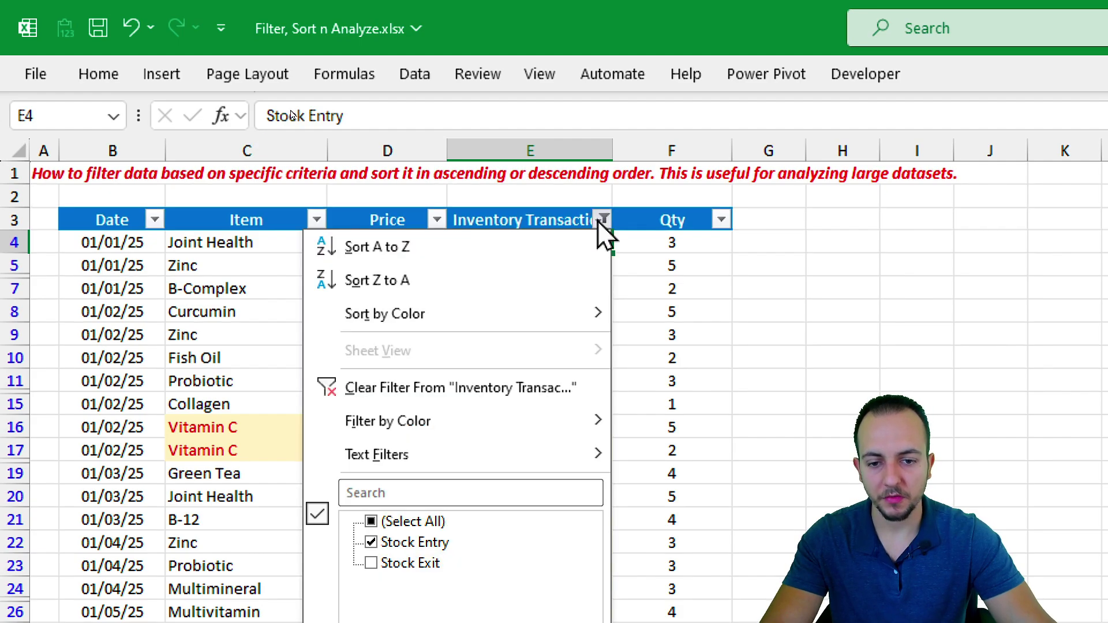
left_click(450, 388)
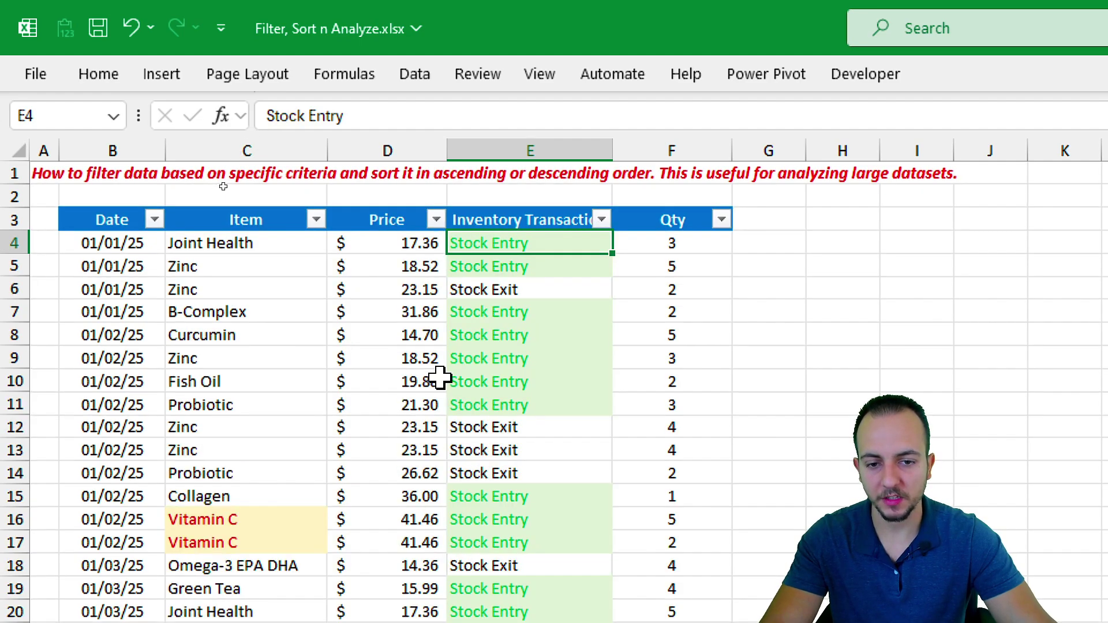
left_click(82, 219)
Compare the Stock Entry and Stock Exit cells in the Inventory Transaction column, and look over the Item column's entries.
left_click_drag(539, 246, 539, 279)
left_click(532, 287)
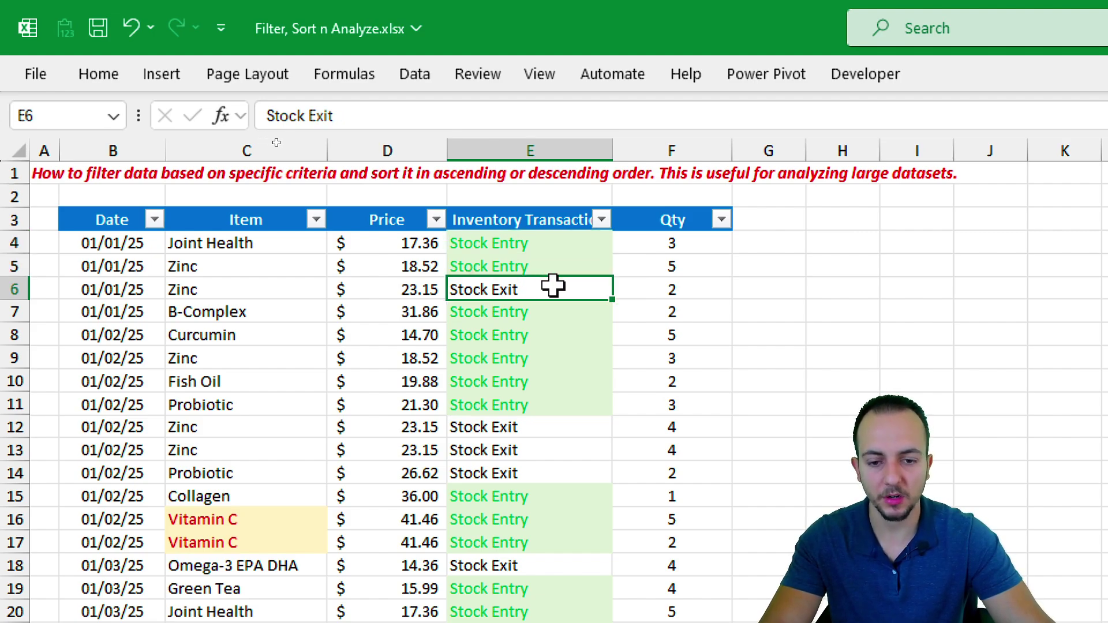
mouse_move(475, 267)
left_mouse_down()
mouse_move(508, 316)
mouse_move(475, 271)
left_mouse_up()
left_click_drag(564, 286, 628, 282)
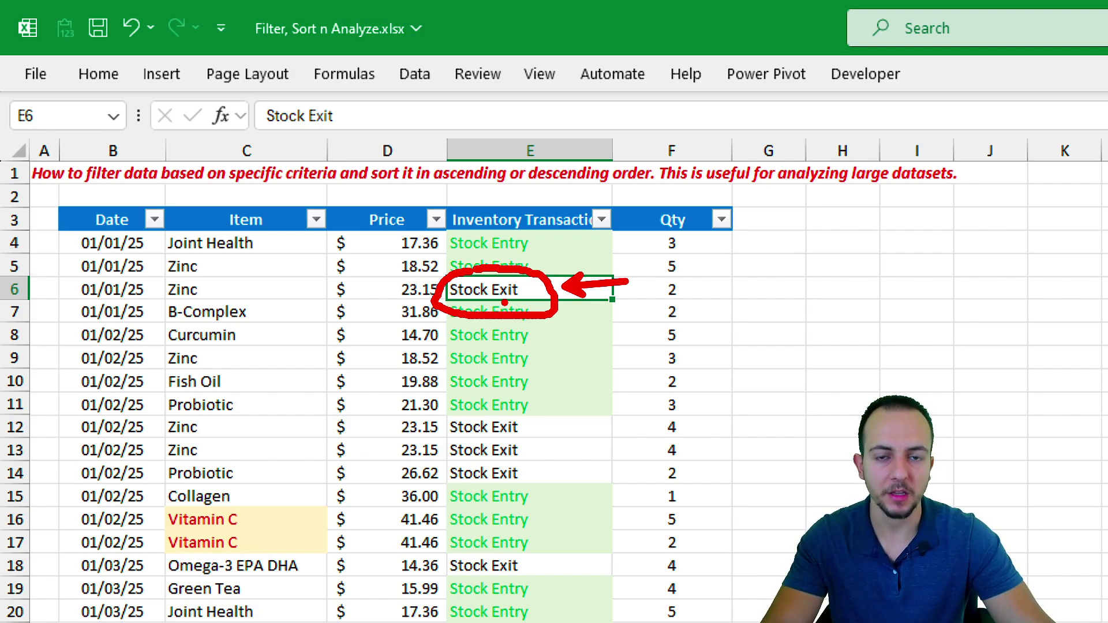
key("Escape")
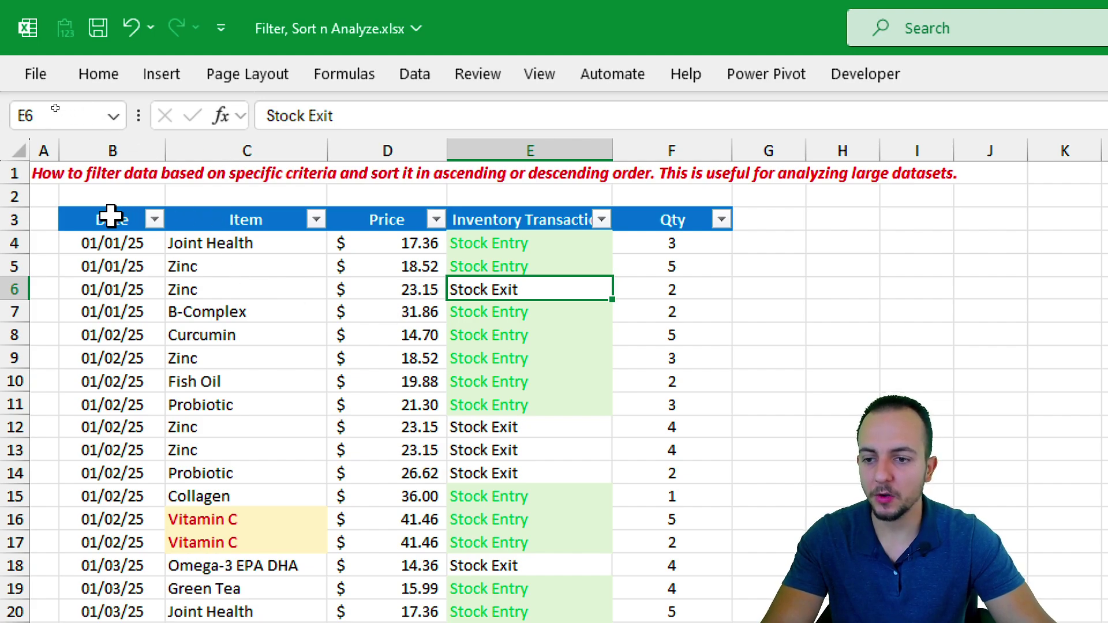
left_click(112, 218)
left_click_drag(261, 245, 248, 515)
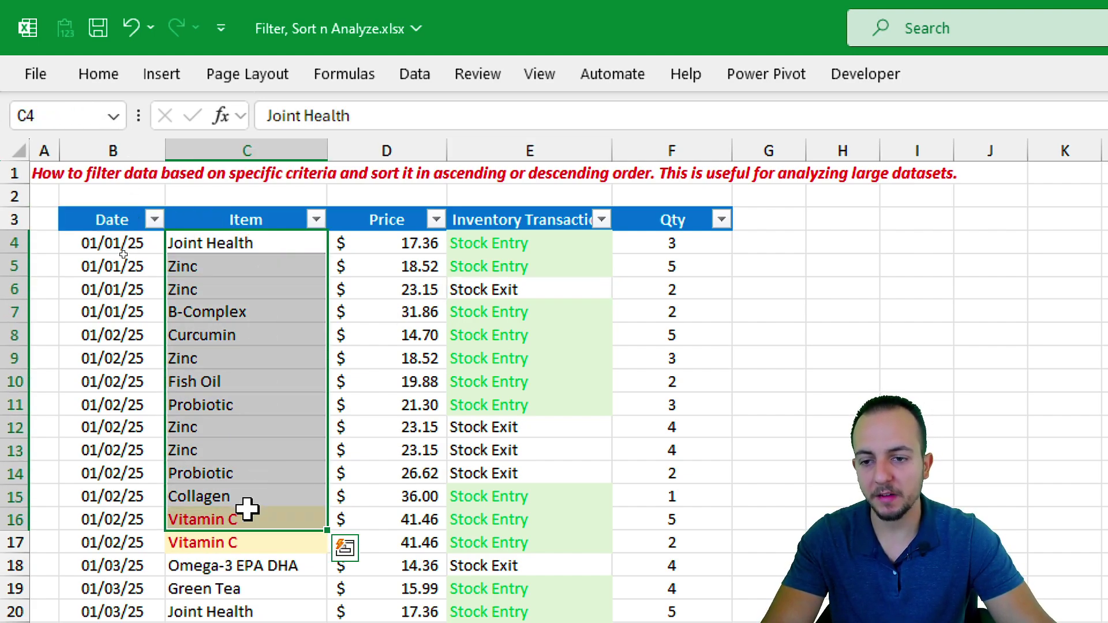
left_click(107, 218)
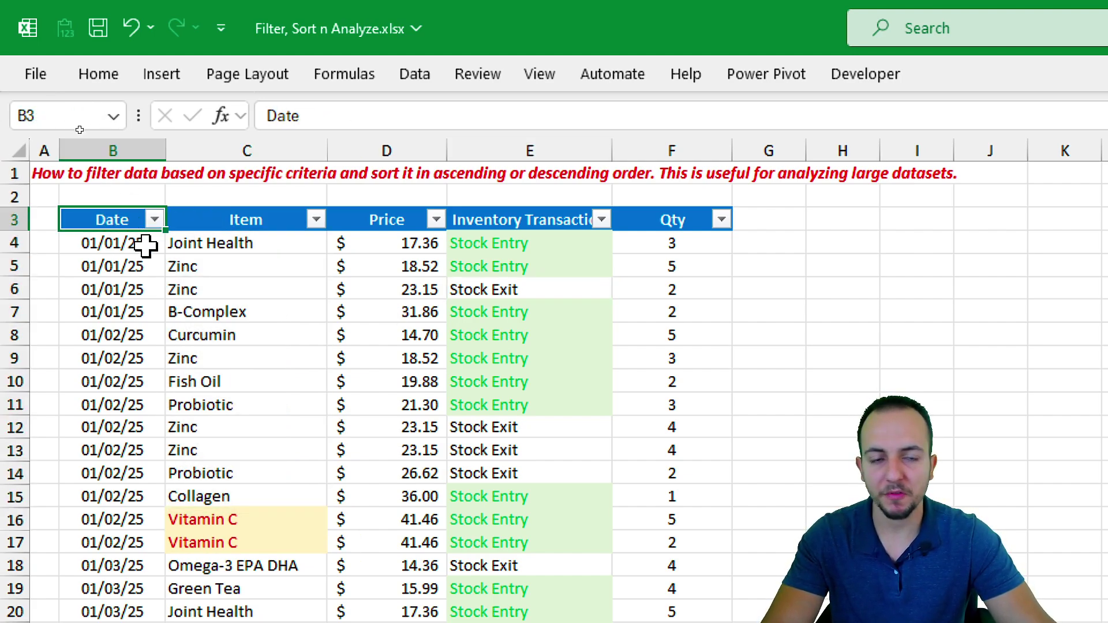